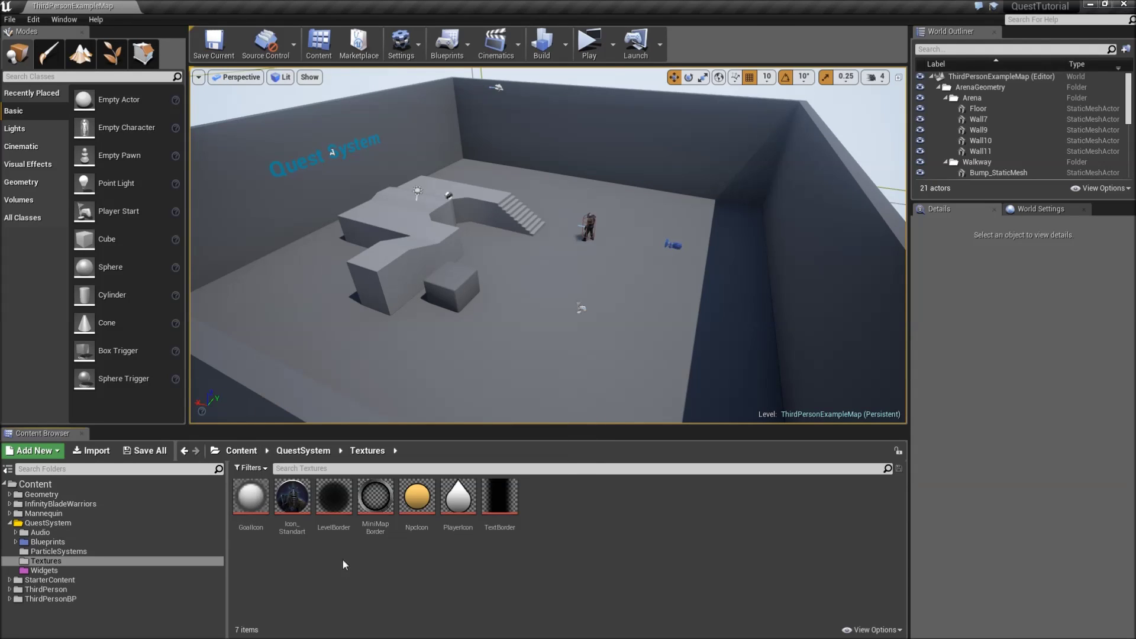
Step: Select the NpcIcon and PlayerIcon textures together in the Textures folder
click(257, 536)
click(365, 568)
click(416, 501)
click(459, 501)
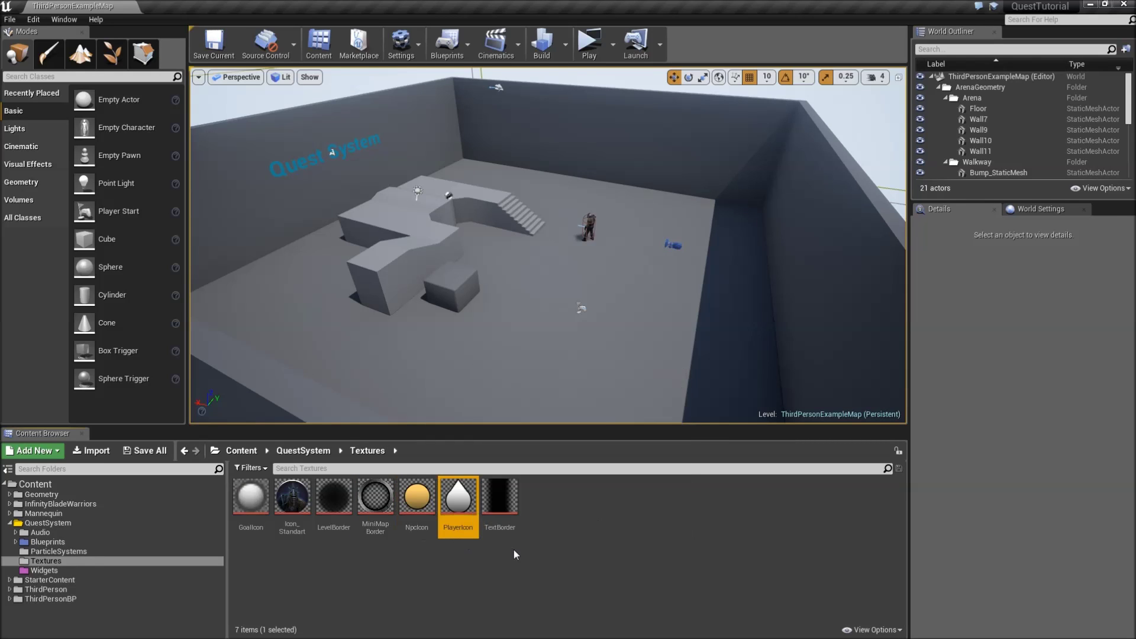
click(508, 545)
mouse_move(502, 532)
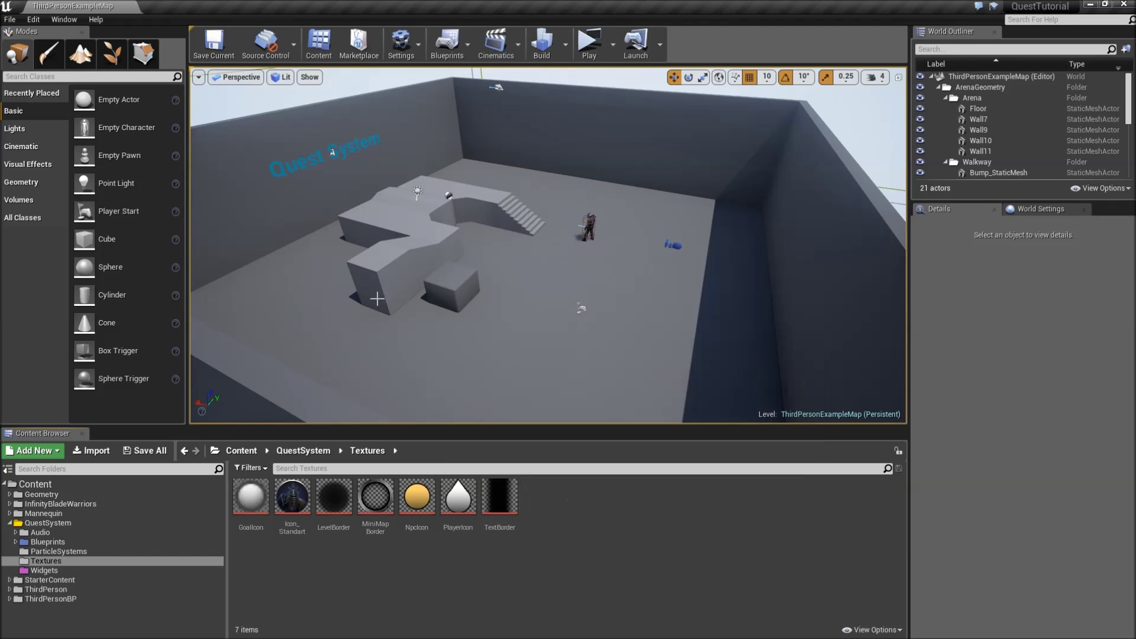
click(512, 310)
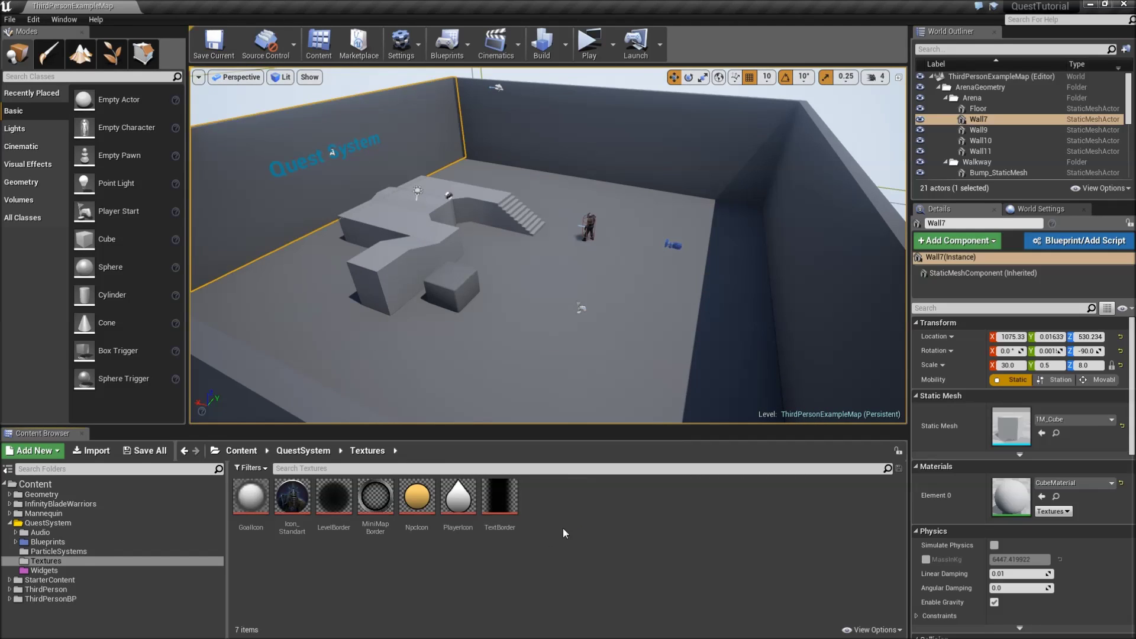
click(417, 500)
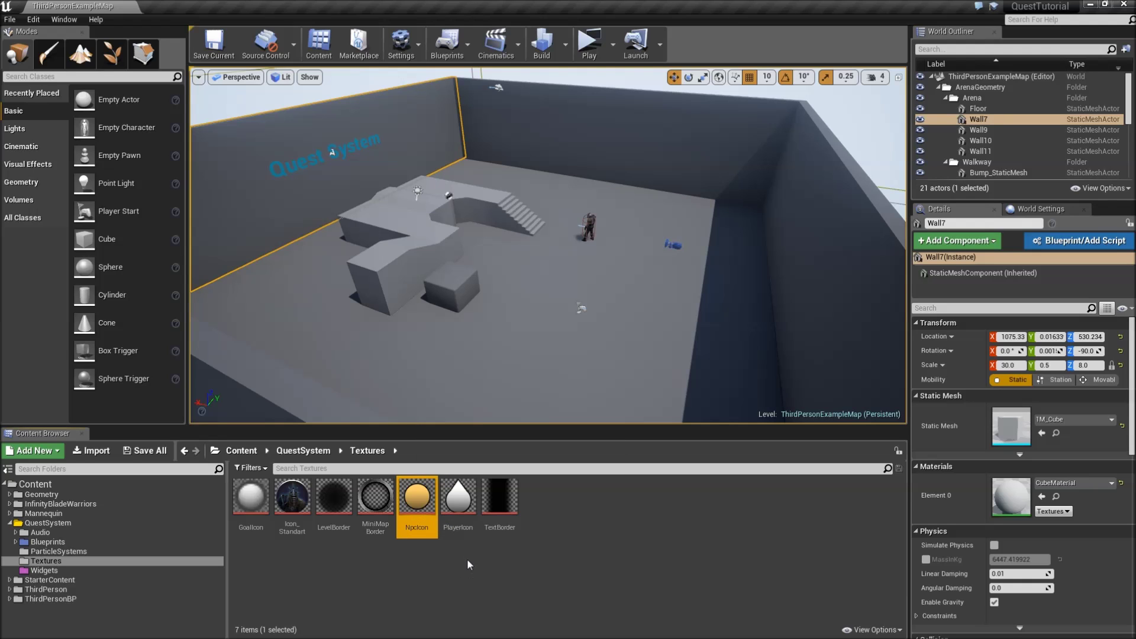
ctrl+click(457, 513)
Step: Create NpcIcon_Sprite and PlayerIcon_Sprite from the two textures and save them
right_click(456, 513)
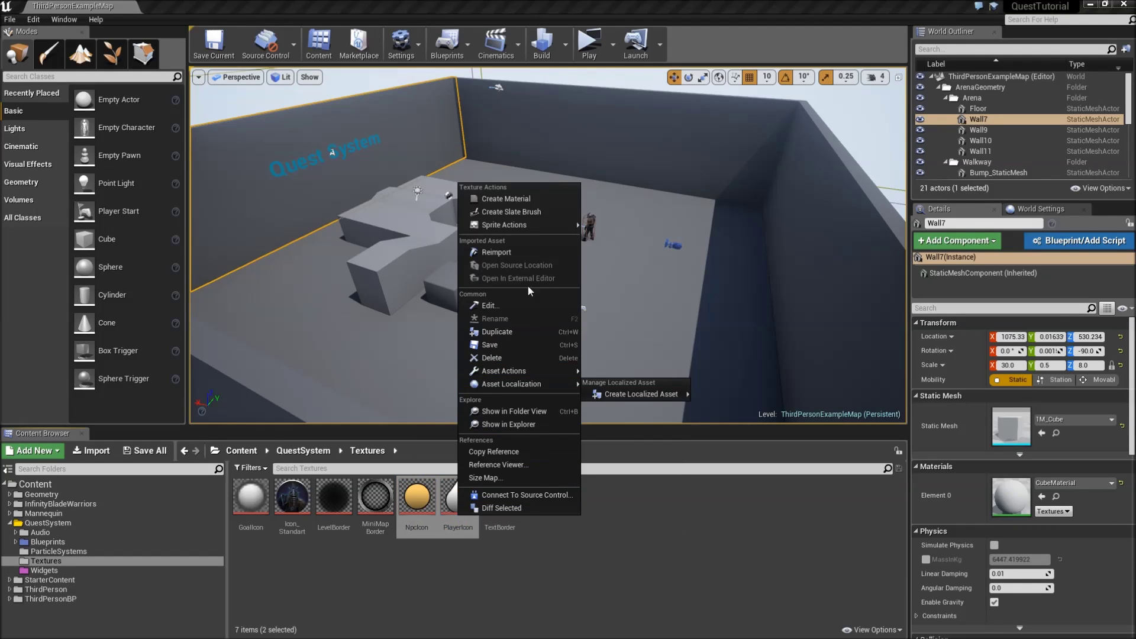
mouse_move(517, 226)
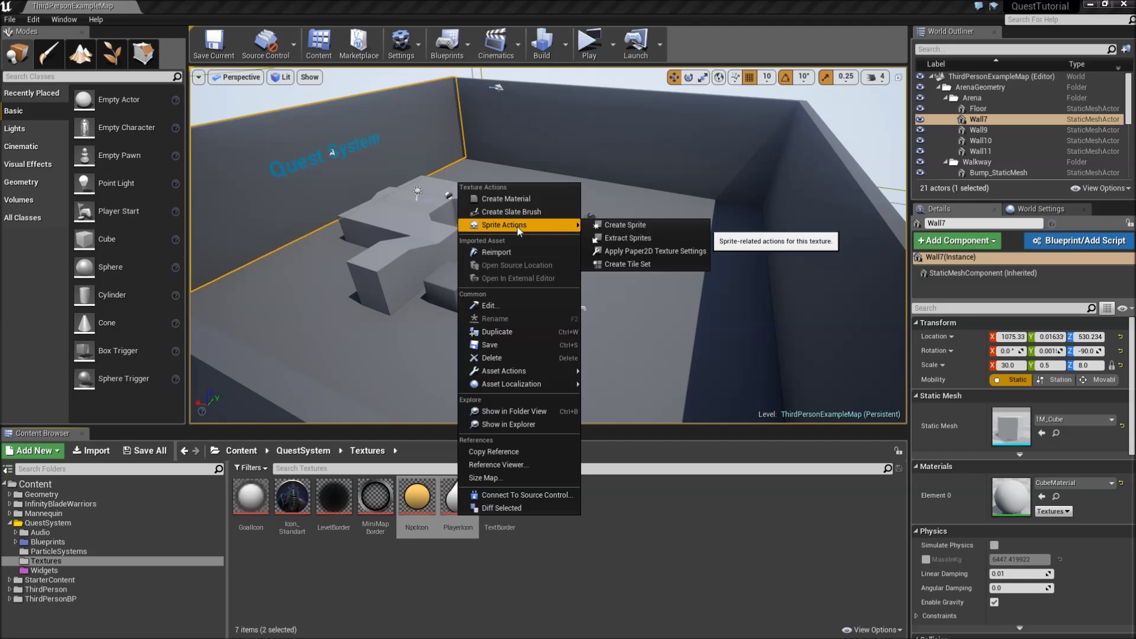
click(618, 228)
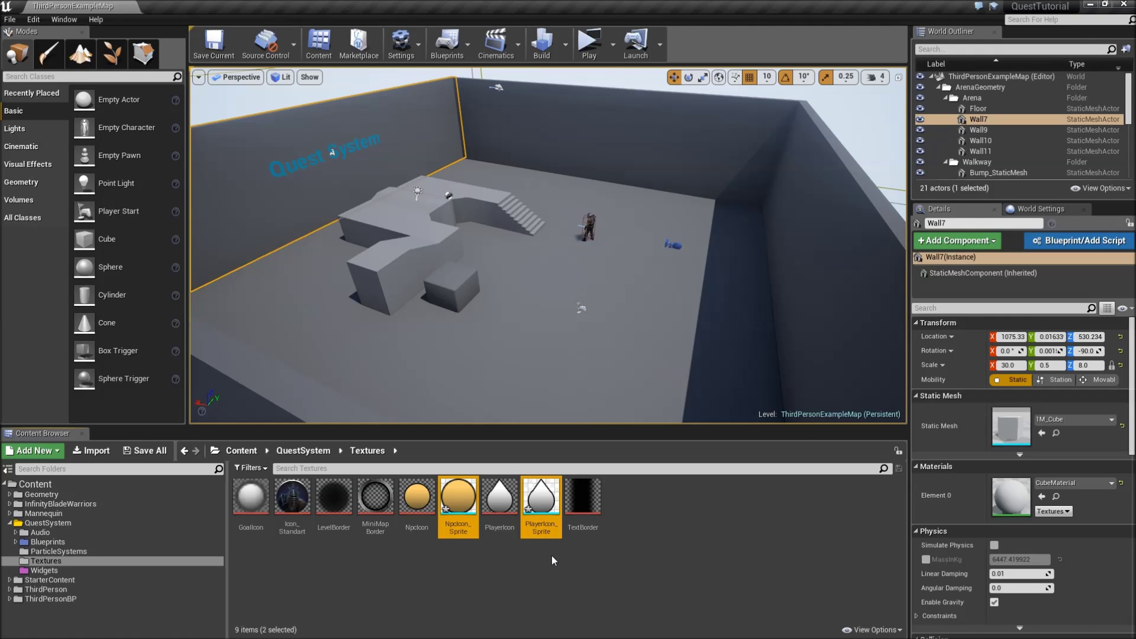
click(610, 536)
key(ctrl+shift+s)
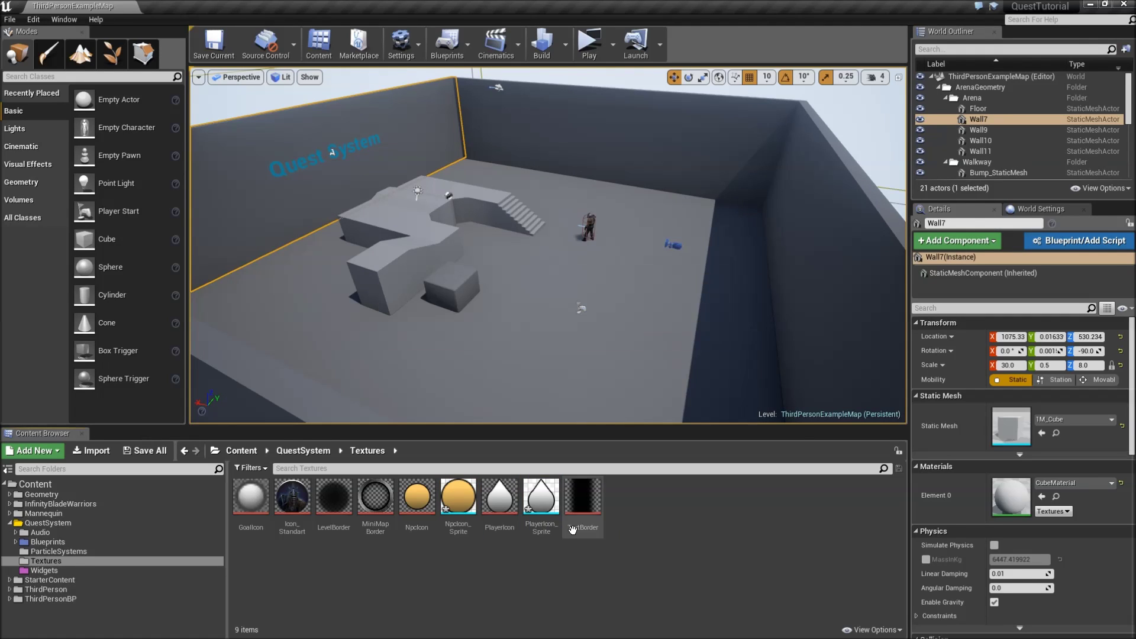
click(456, 504)
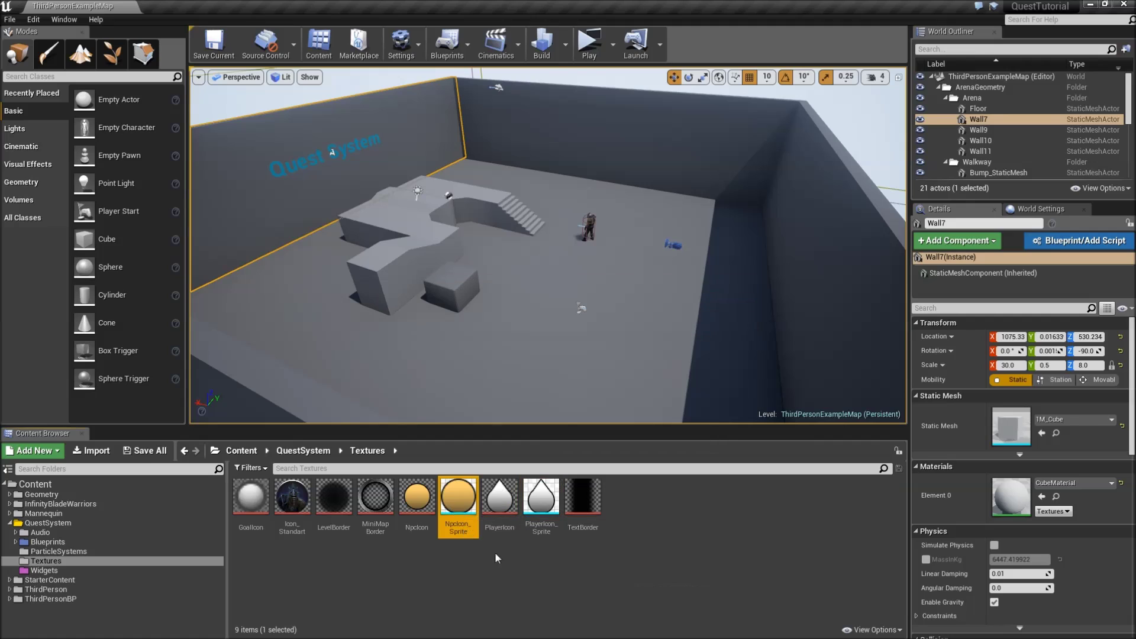
Step: Go to the Blueprints > MiniMap folder in the Content Browser
click(151, 551)
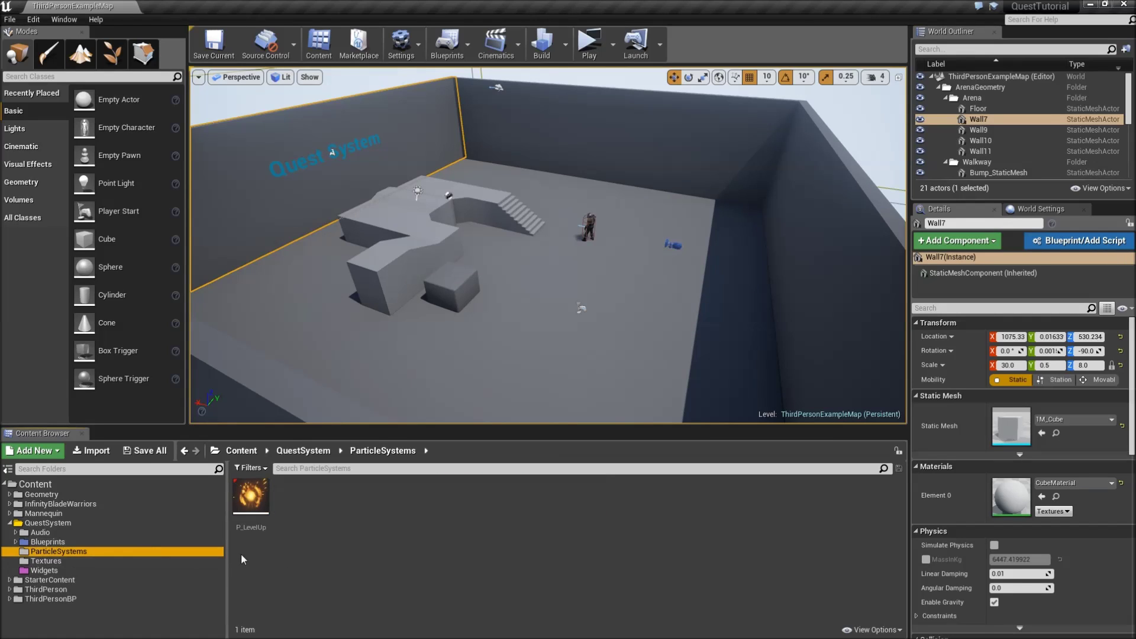
key(Up)
click(307, 541)
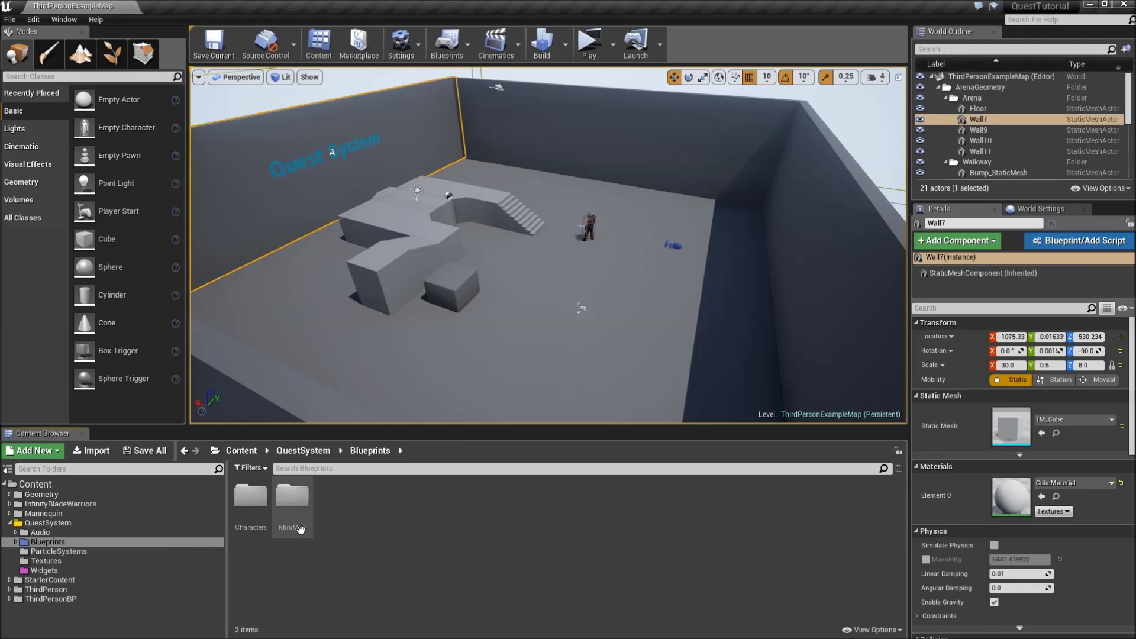
click(286, 521)
double_click(286, 521)
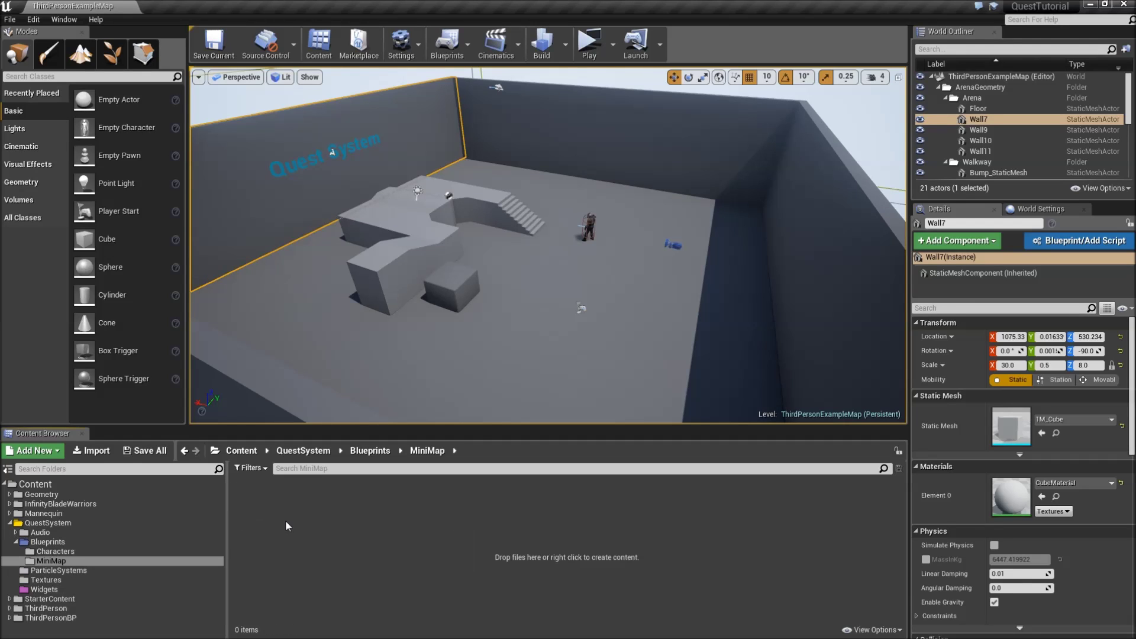
Step: Create a render target named MapRenderTarget and open it in the texture editor
right_click(270, 519)
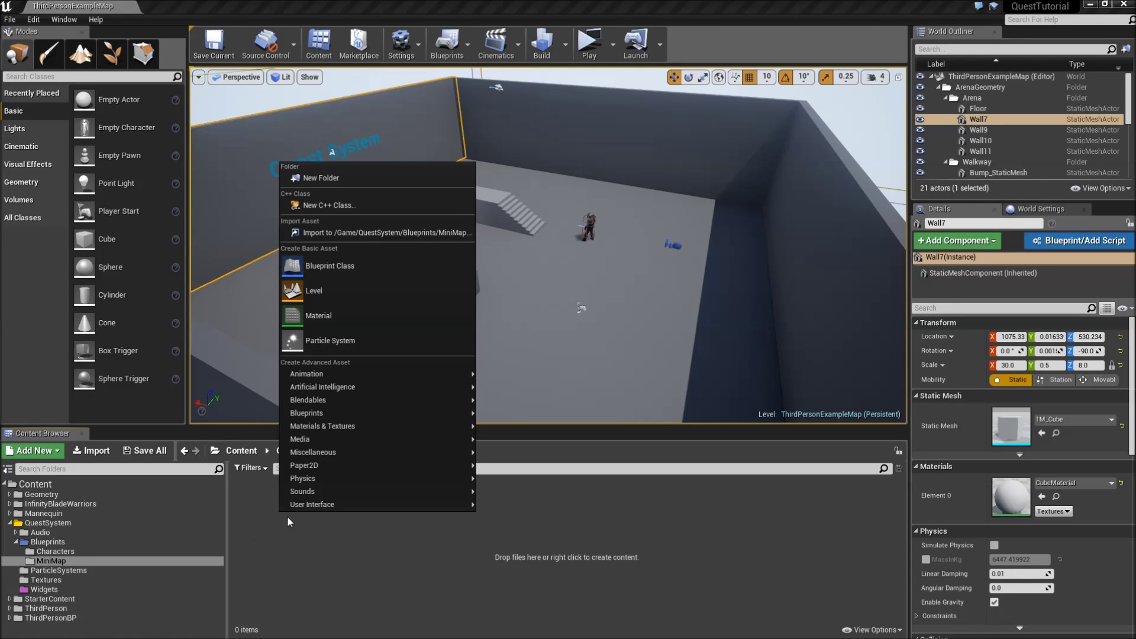
click(285, 528)
right_click(283, 530)
mouse_move(328, 434)
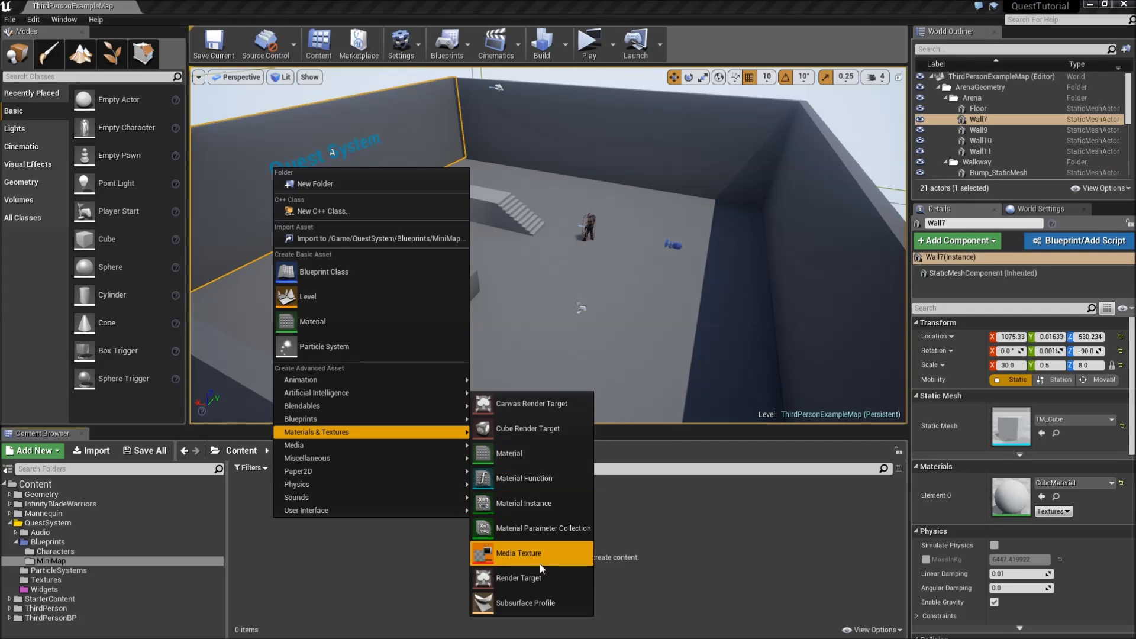
click(550, 580)
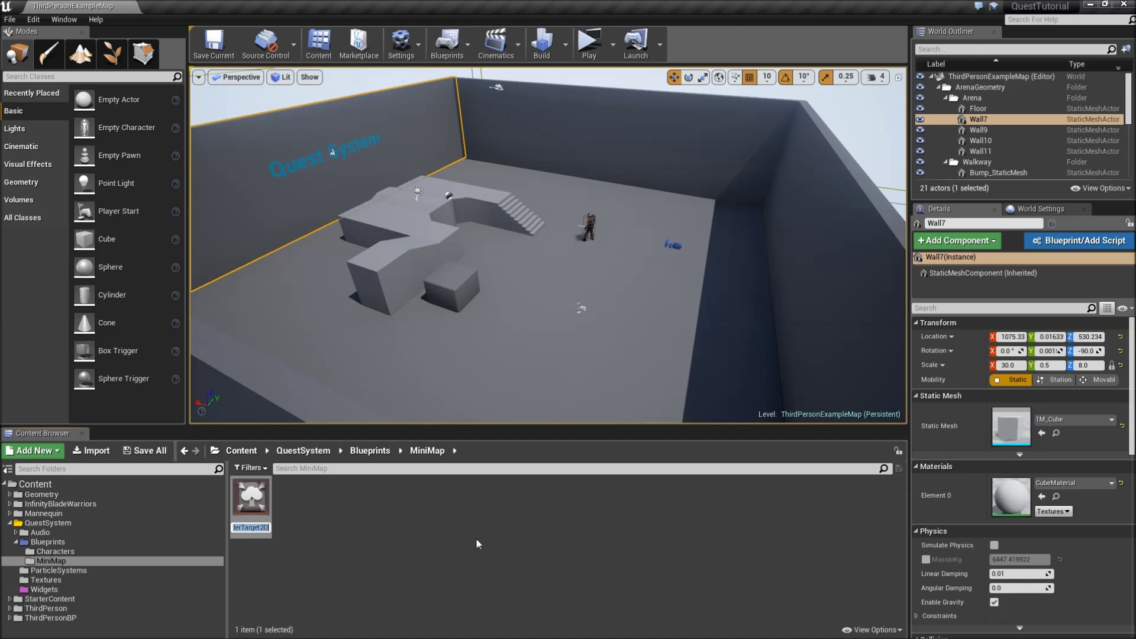
text(MapRen)
text(de)
text(rTarge)
text(t)
key(Return)
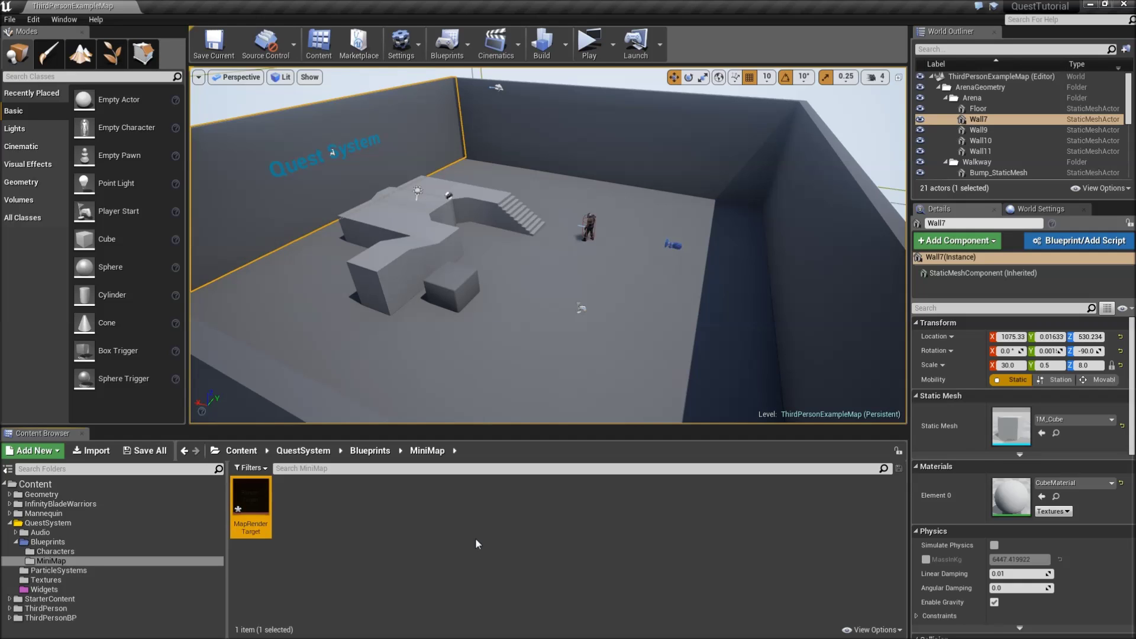
double_click(253, 512)
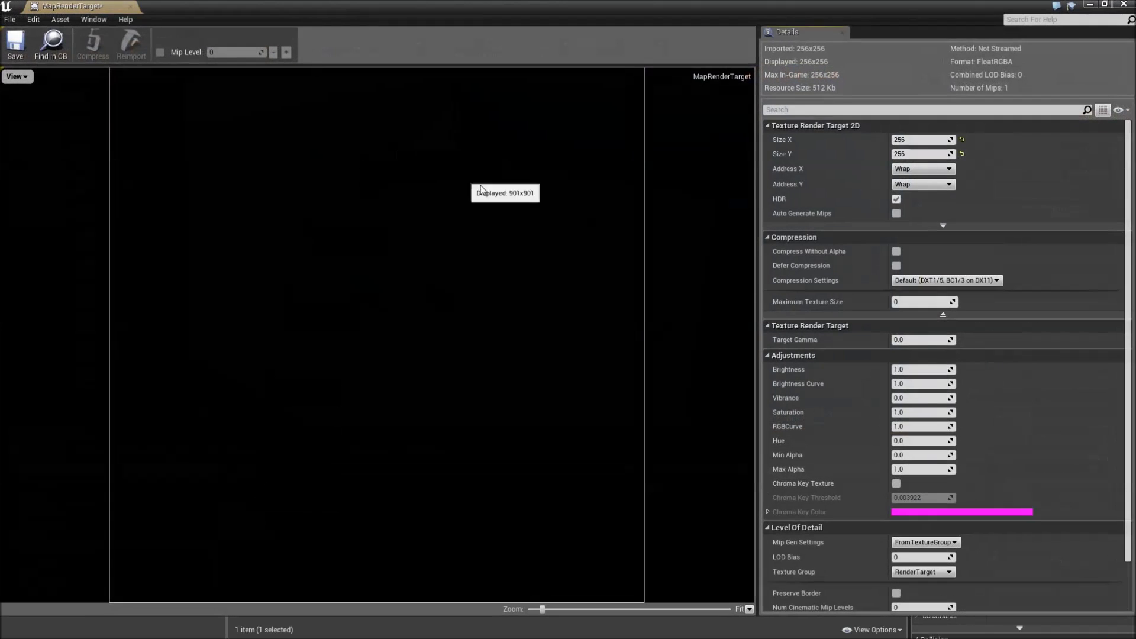
Step: Resize MapRenderTarget to 300 x 300 and save it
click(905, 140)
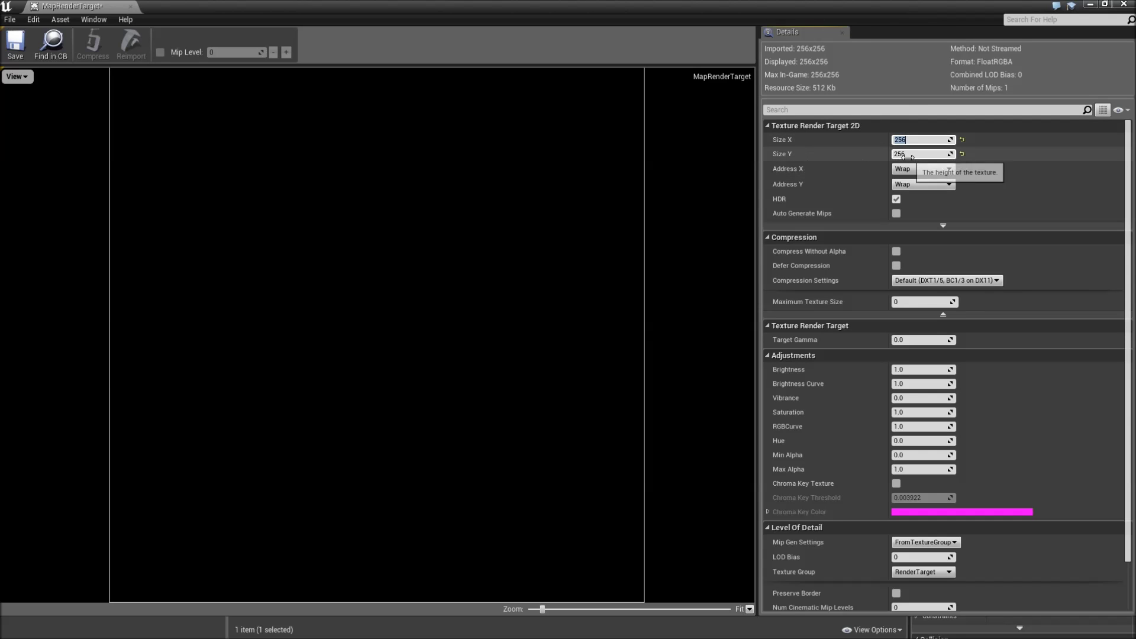
key(End)
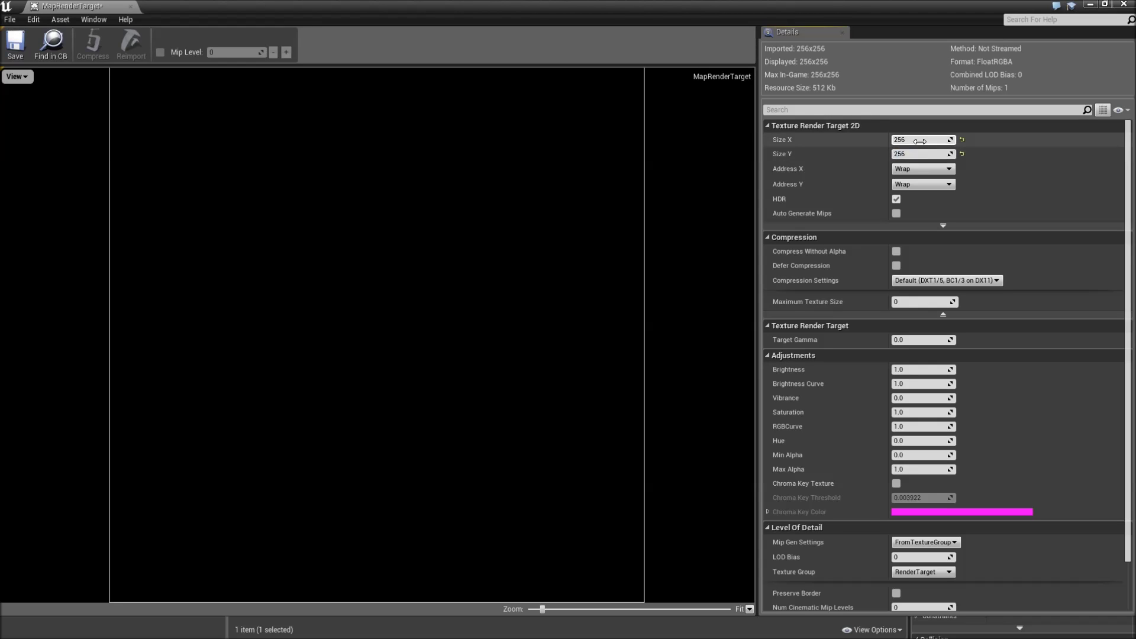
click(918, 141)
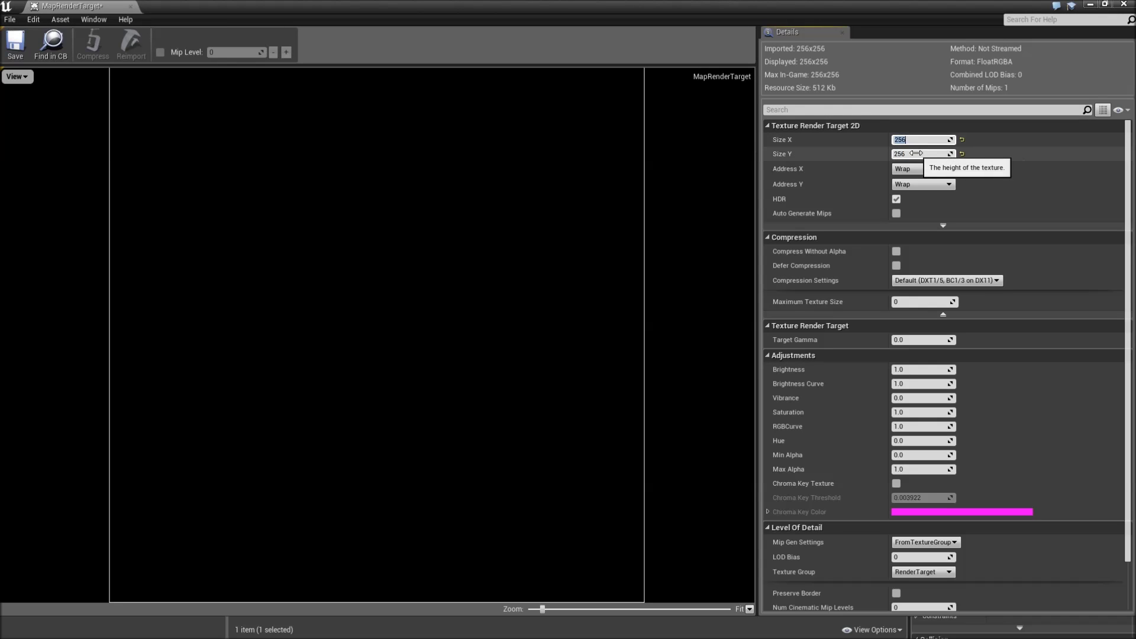
text(300)
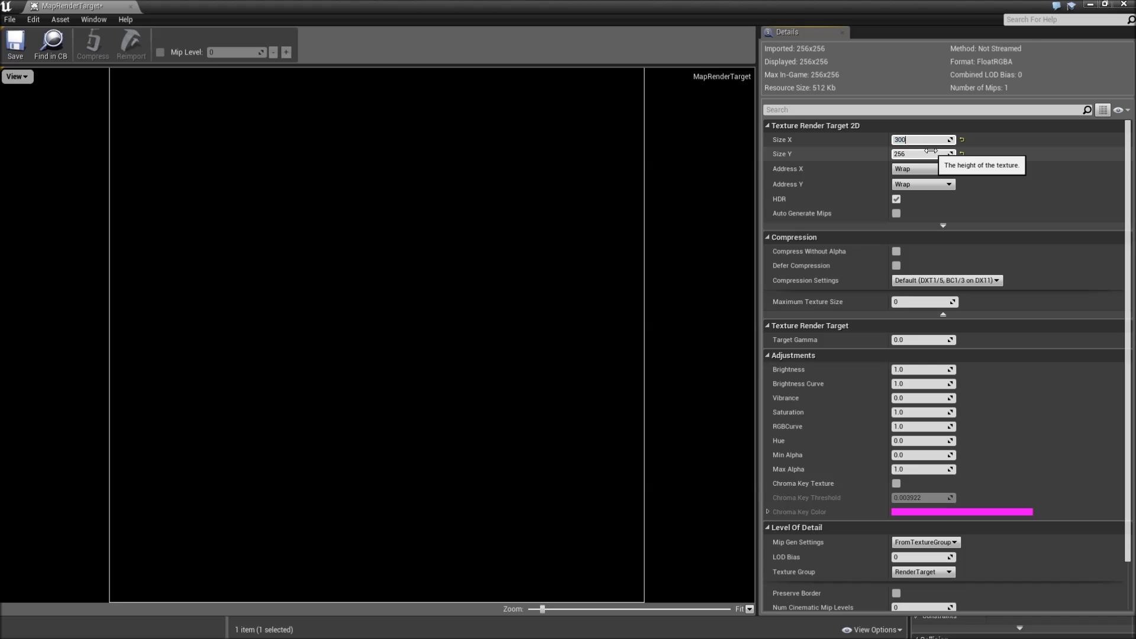
key(Return)
click(931, 152)
text(3)
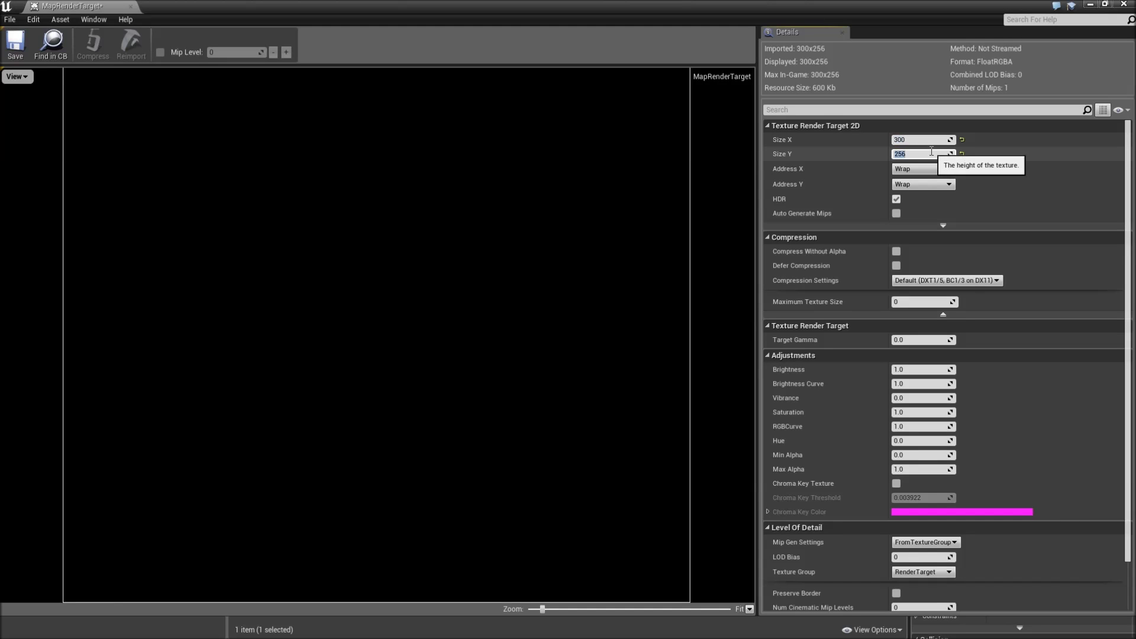
text(00)
key(Return)
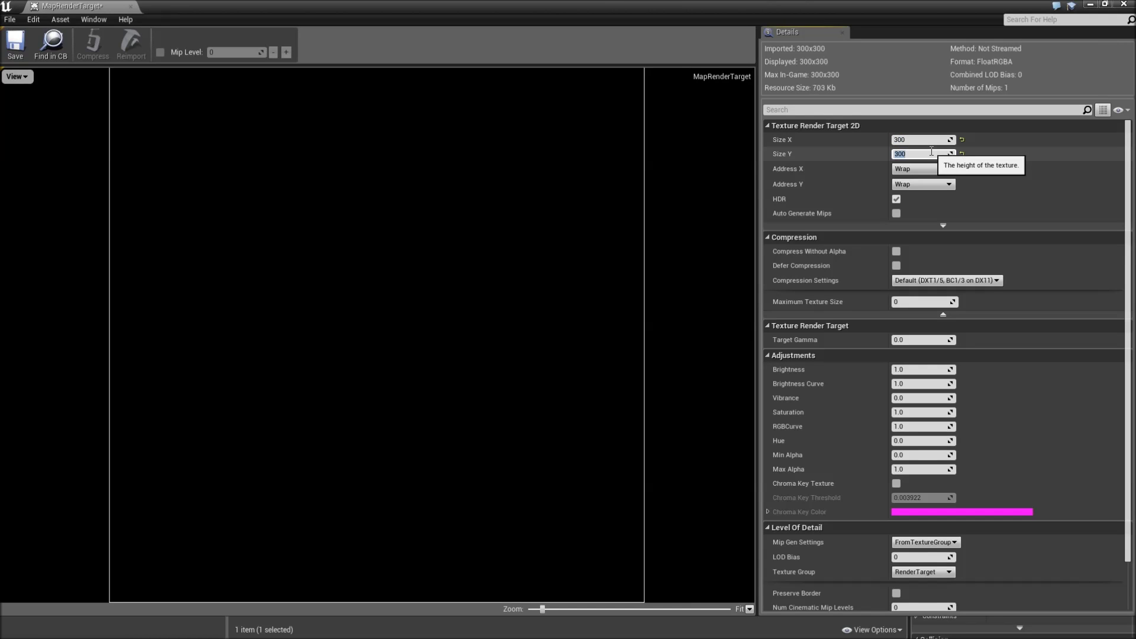
click(15, 47)
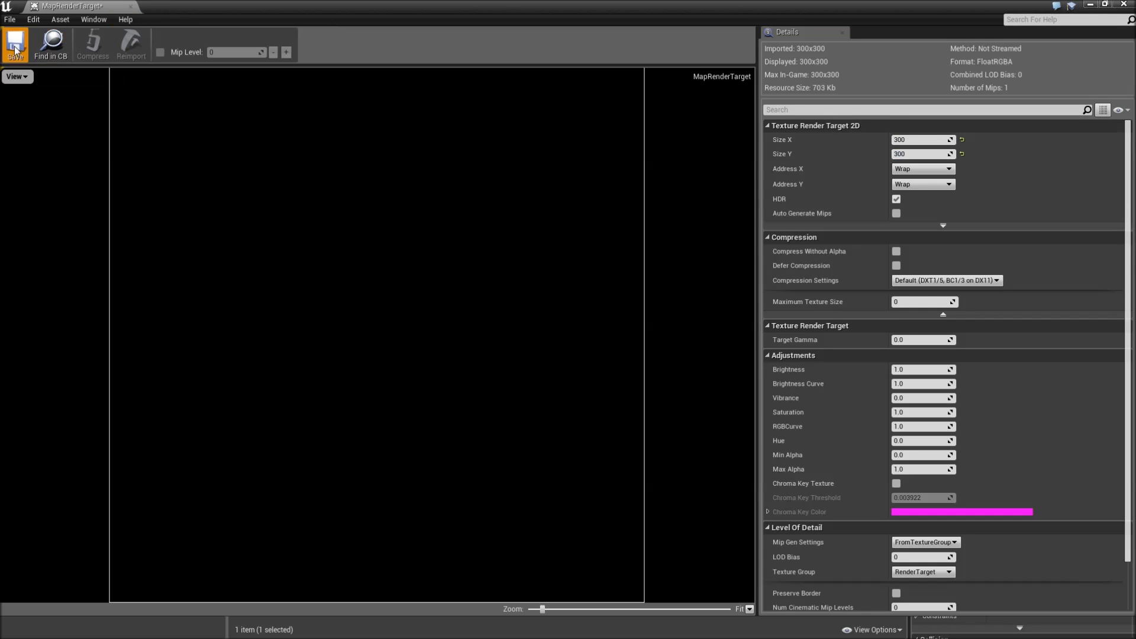
Step: Create a new Blueprint class with SceneCapture2D as its parent
click(131, 6)
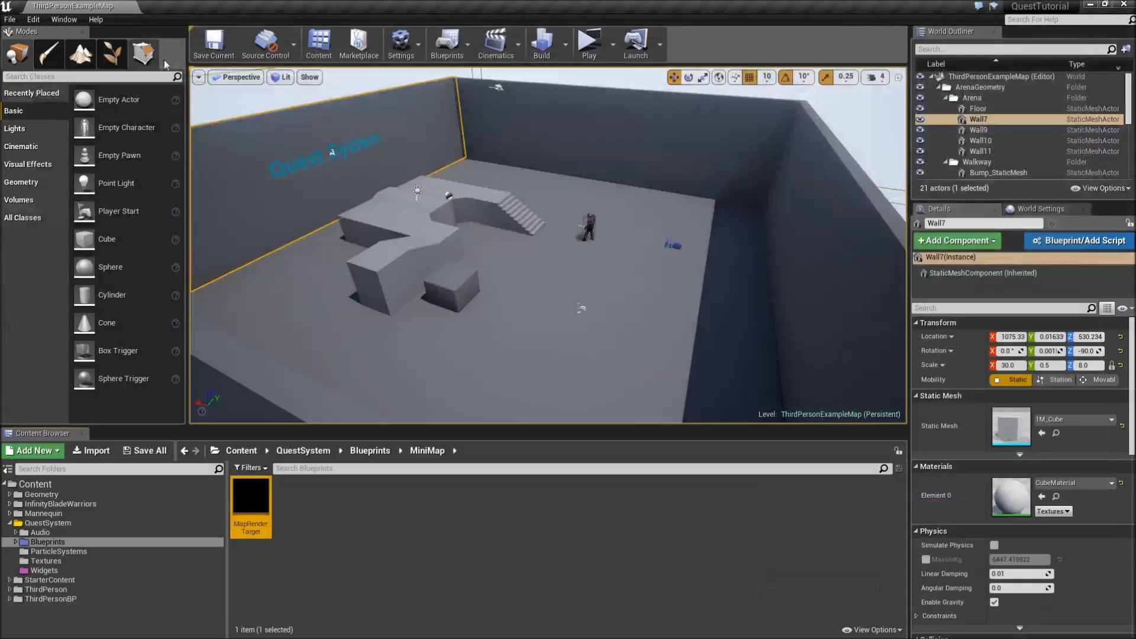
click(291, 512)
right_click(296, 496)
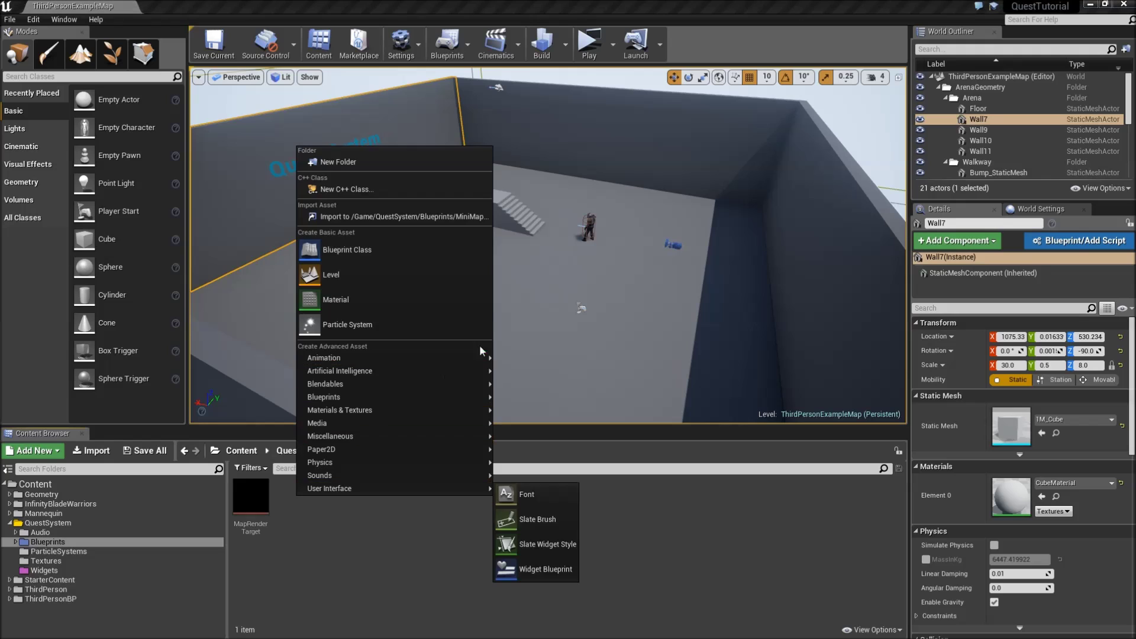
click(374, 262)
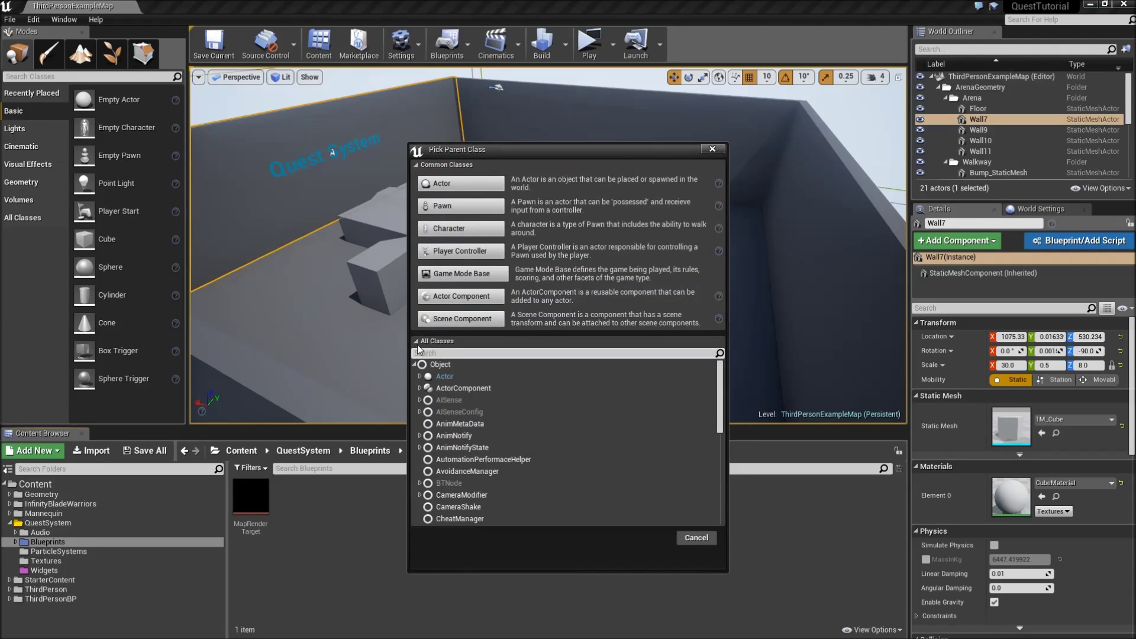
click(441, 352)
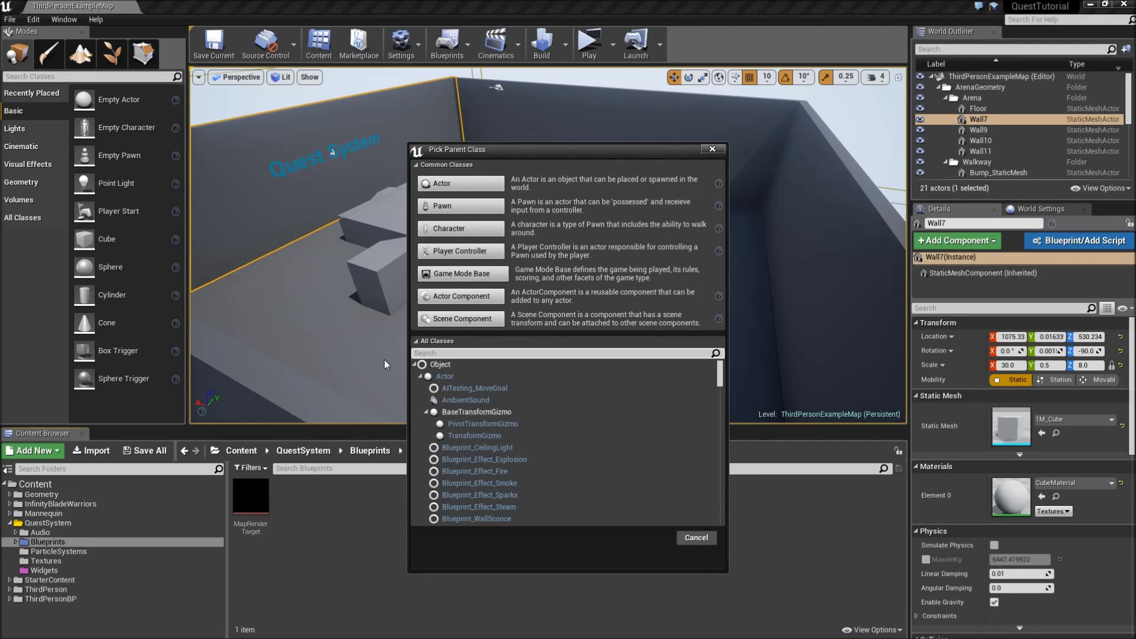
text(scene)
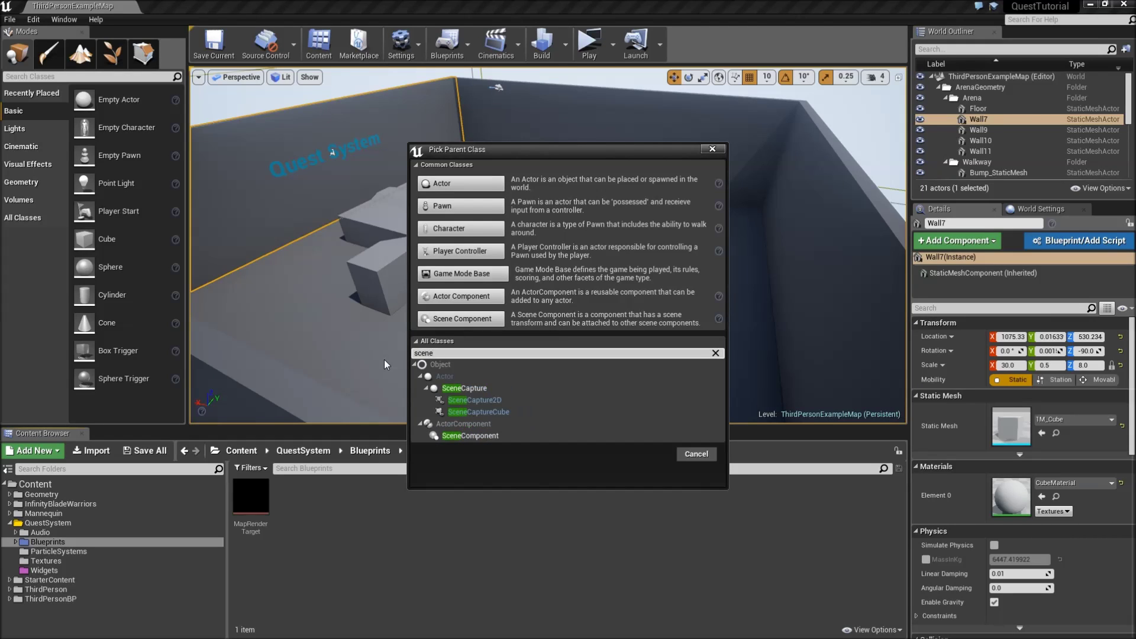
click(473, 400)
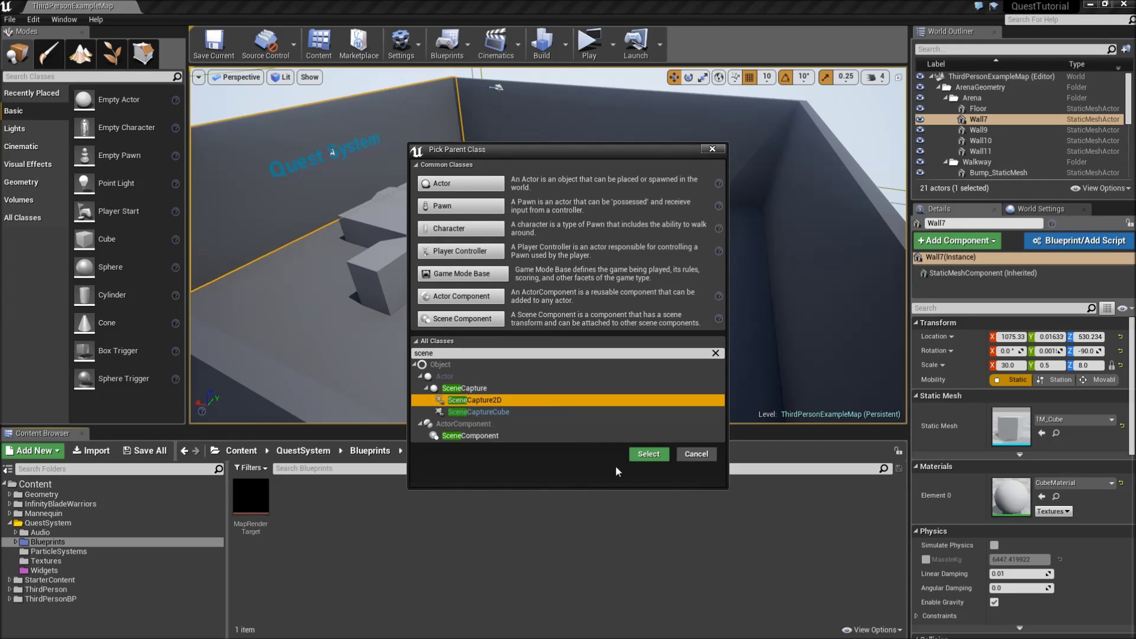
click(647, 454)
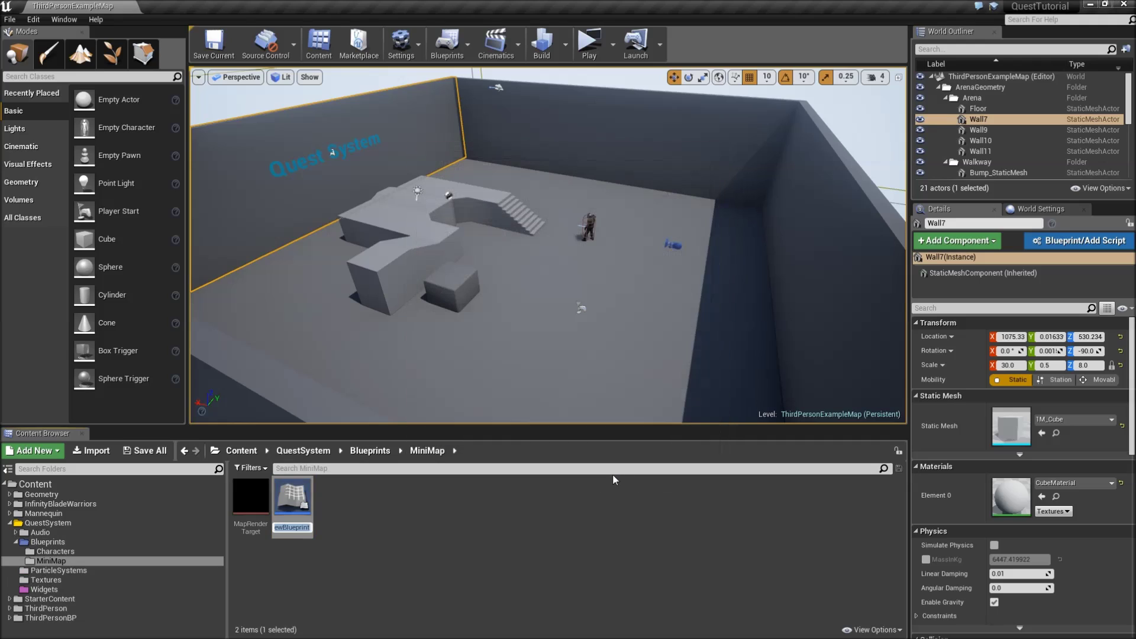
Step: Name the Blueprint MapCapture and open it in the Blueprint editor
text(<m)
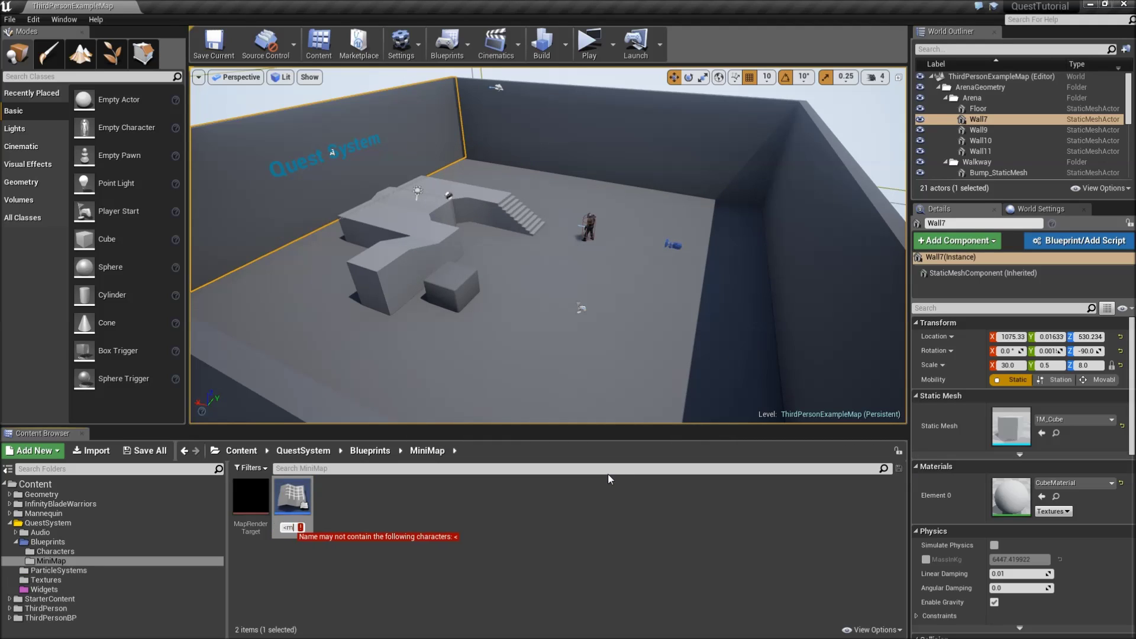
key(BackSpace)
key(BackSpace)
text(Map)
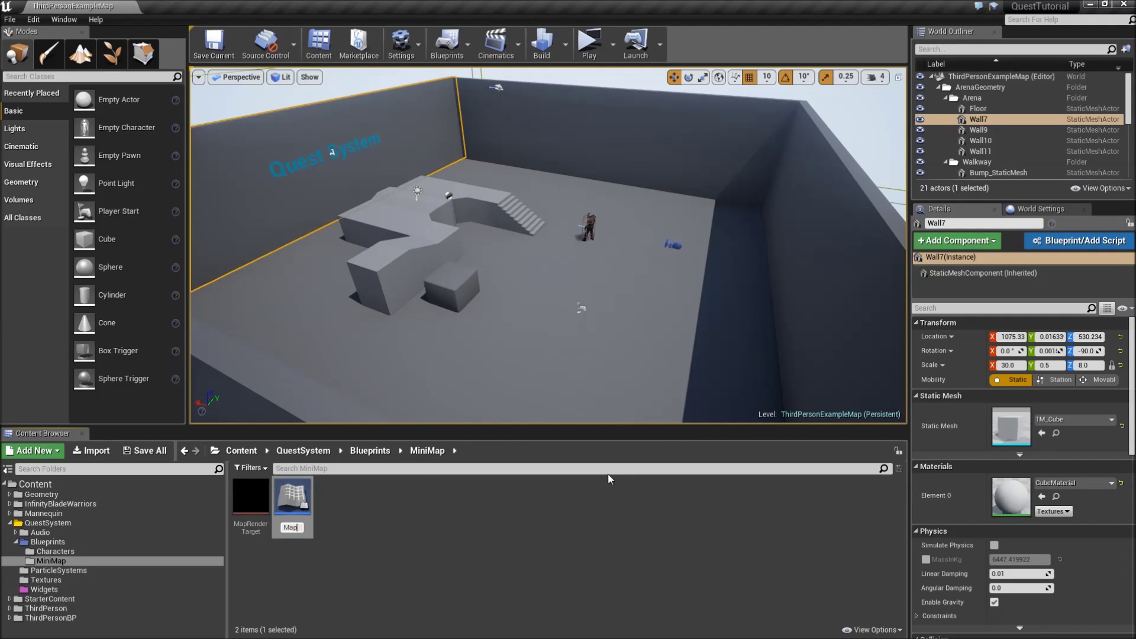
text(Capture)
key(Return)
double_click(250, 509)
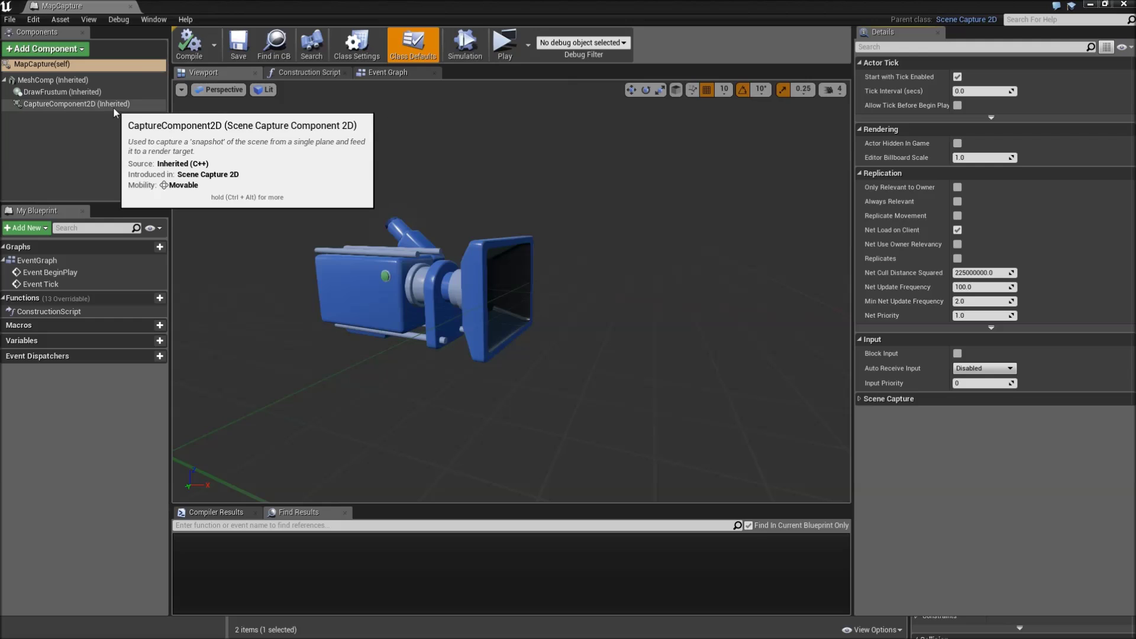
Step: Switch CaptureComponent2D to Orthographic projection with an Ortho Width of 3000
click(114, 107)
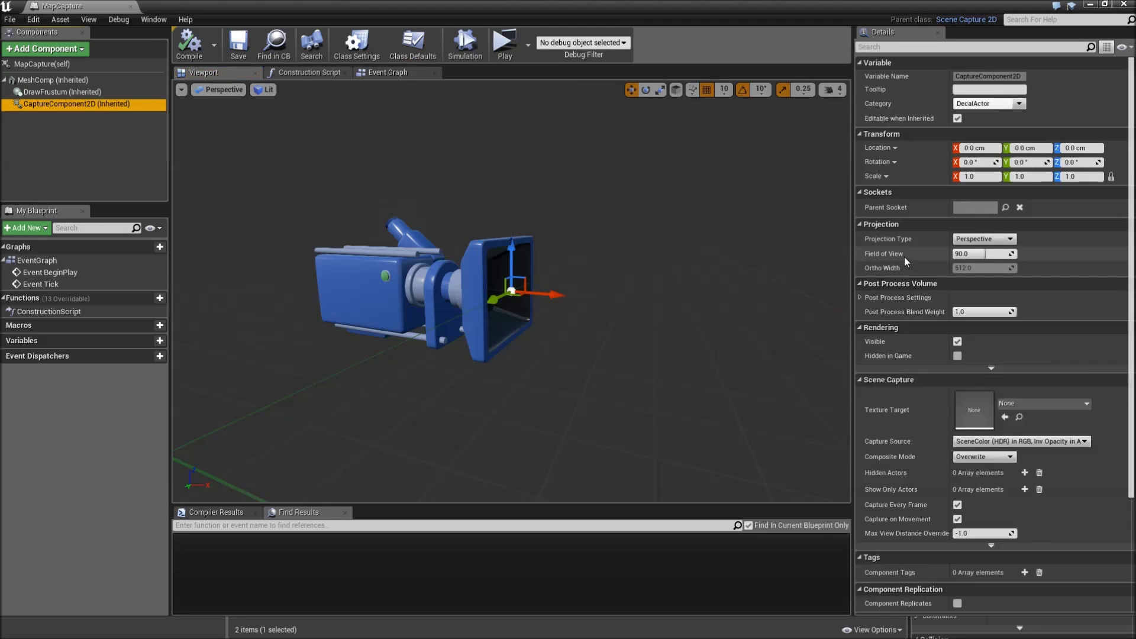
click(977, 240)
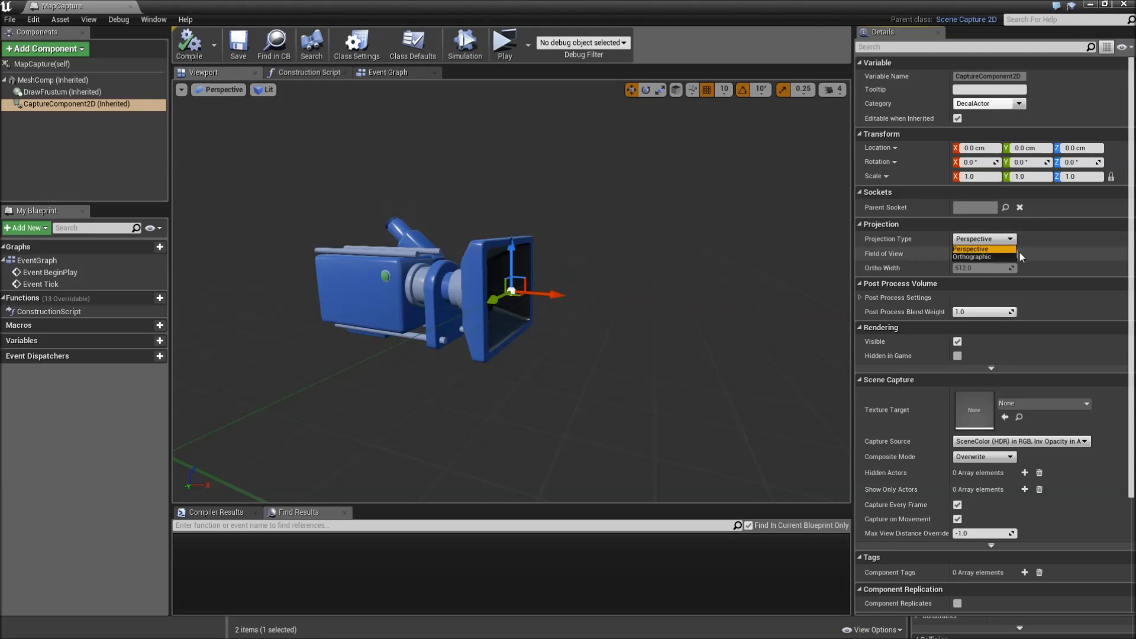
click(1035, 239)
click(998, 239)
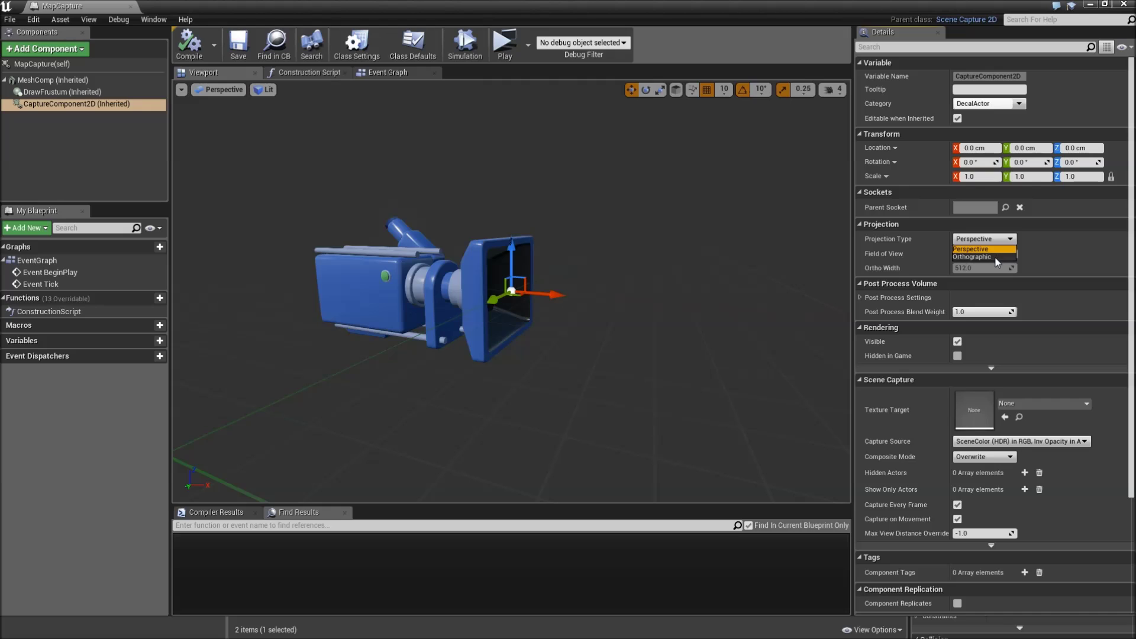
click(994, 258)
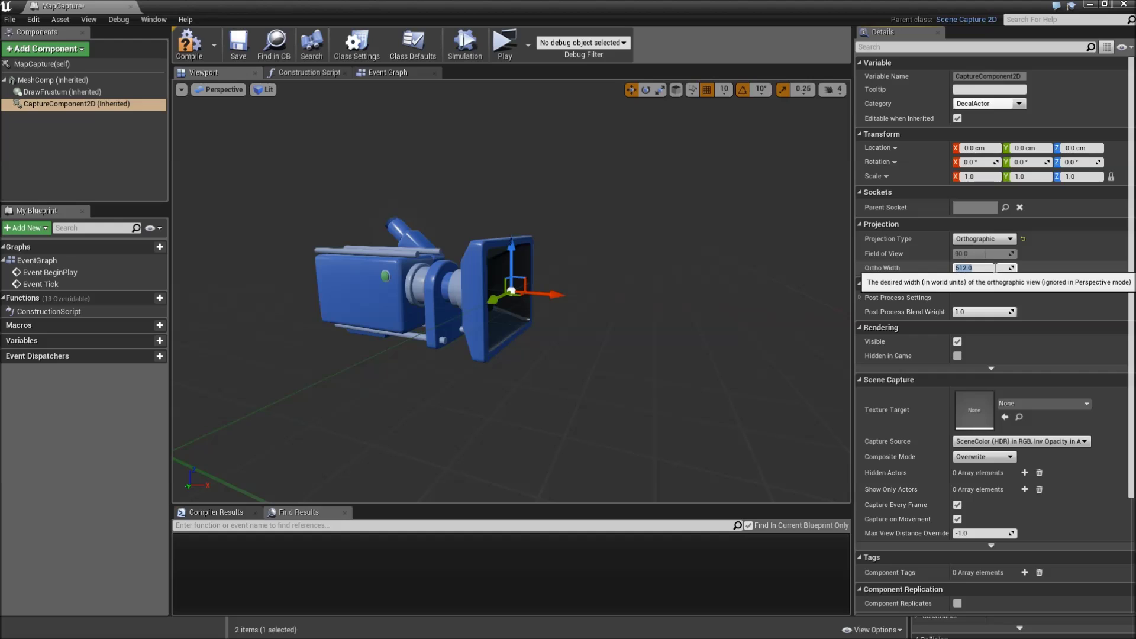
text(3)
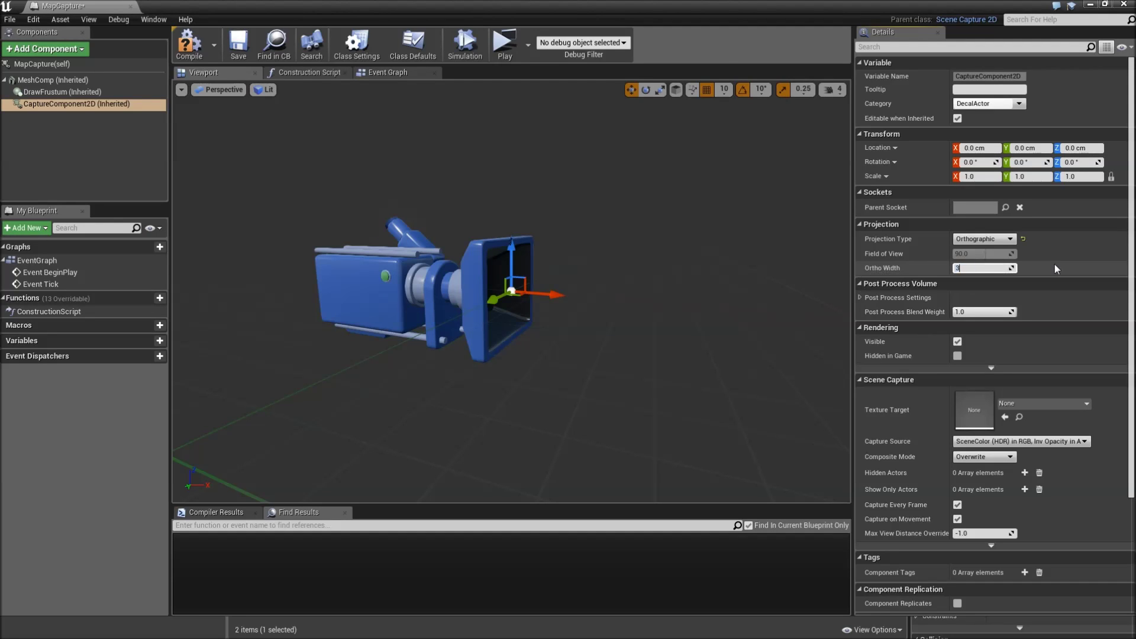
text(000)
key(Return)
scroll(1042, 268, down, 2)
Step: Assign MapRenderTarget as the capture component's Texture Target
scroll(906, 320, down, 2)
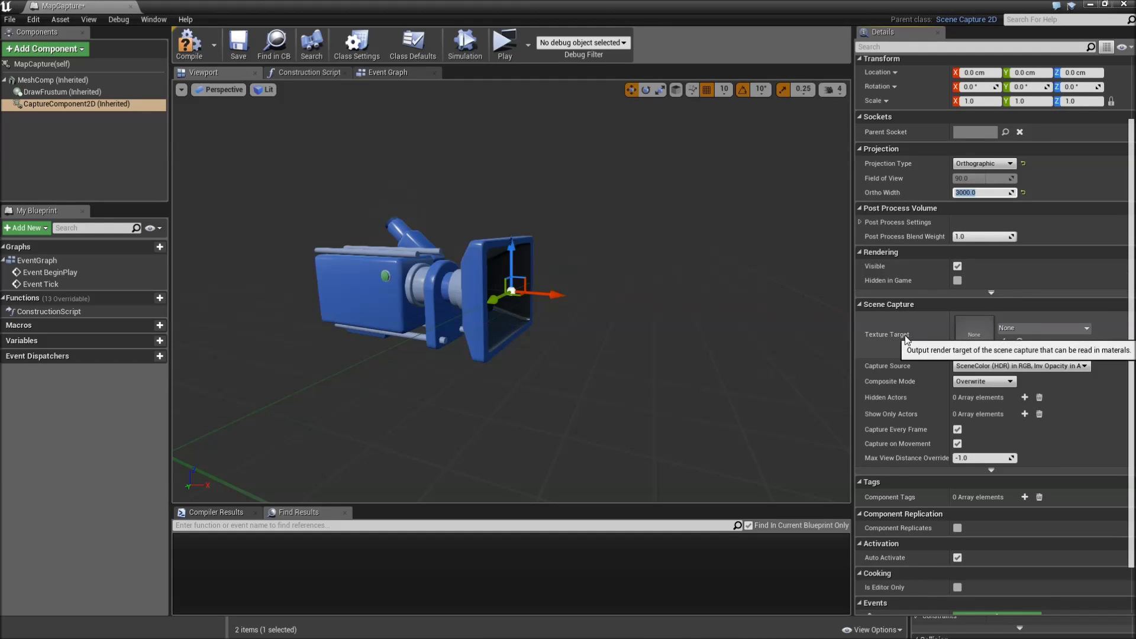
click(1011, 329)
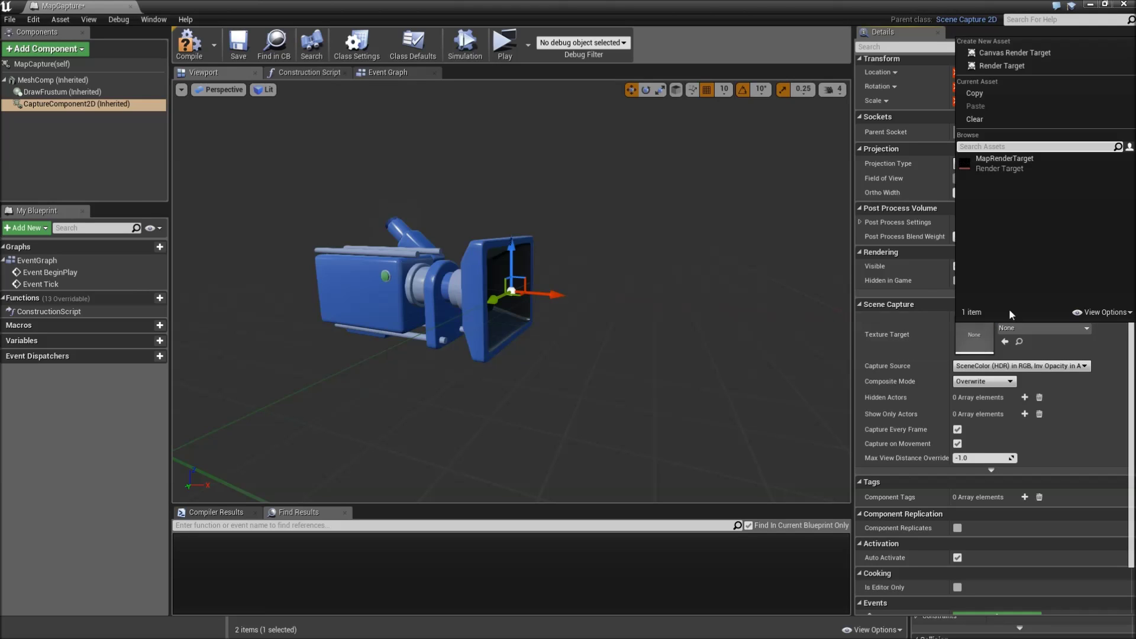
click(1020, 166)
scroll(1016, 251, down, 2)
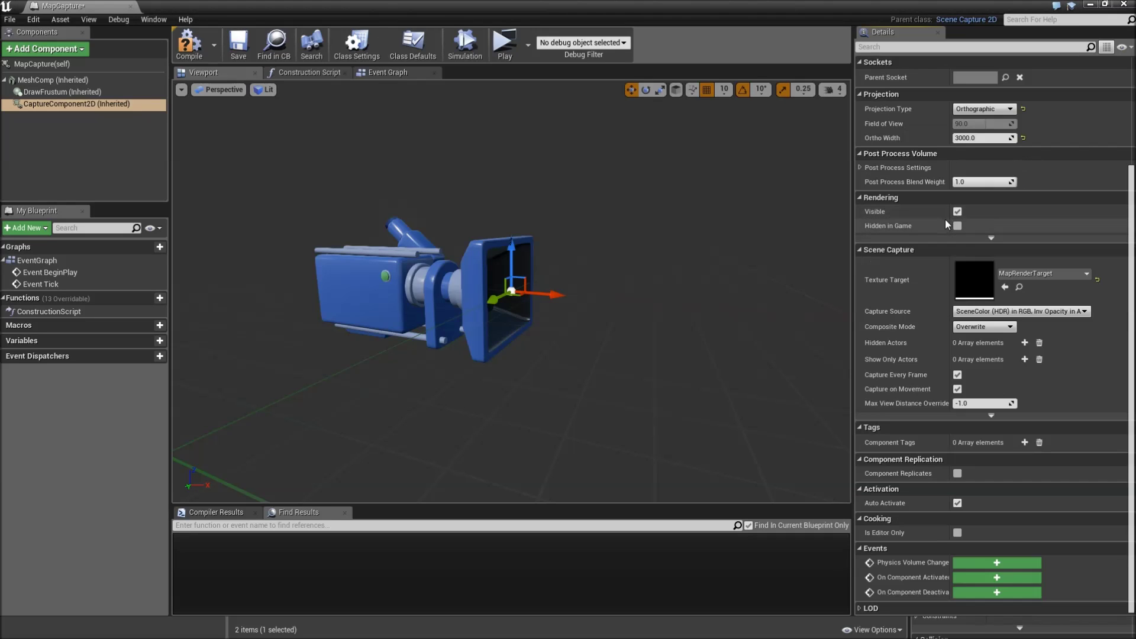
Step: Expand the Scene Capture advanced options and look through the General Show Flags
click(992, 417)
scroll(924, 379, down, 2)
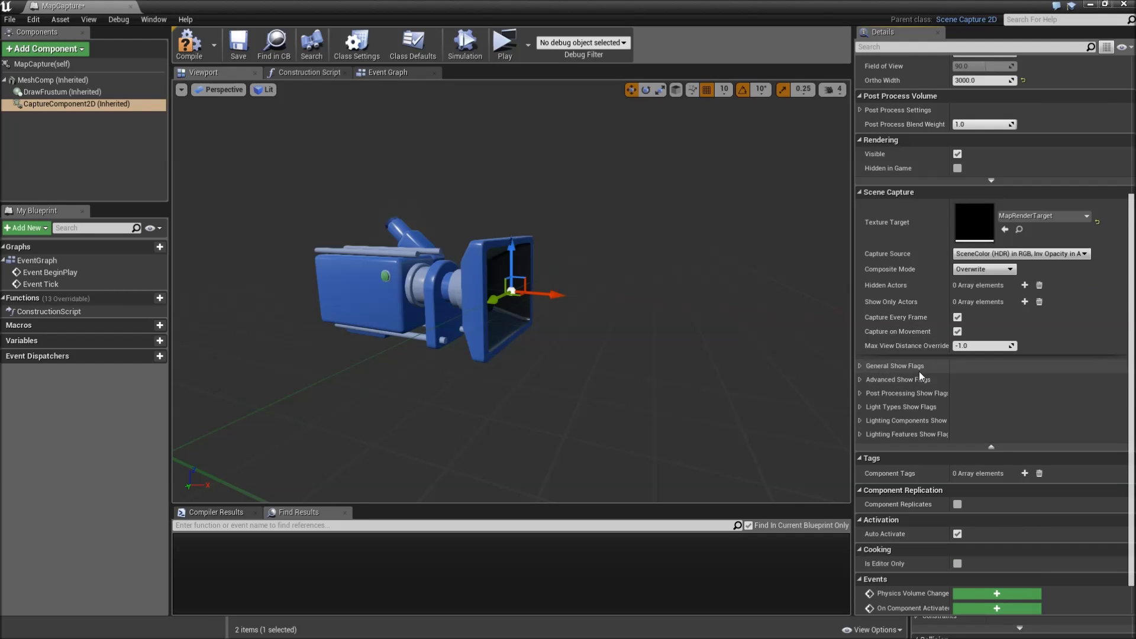
click(860, 368)
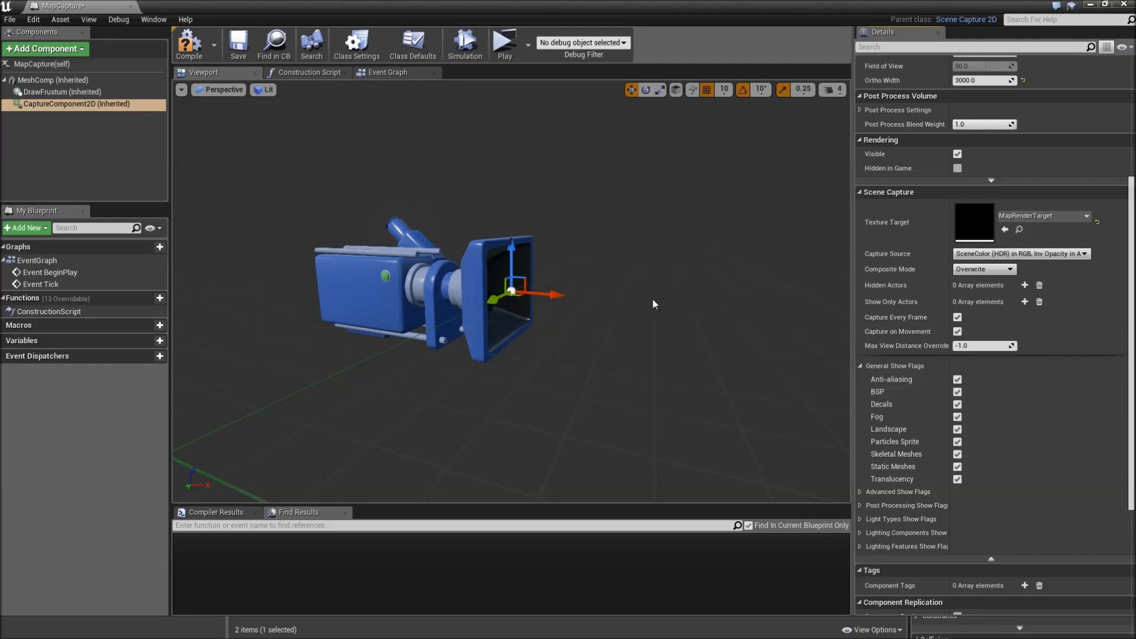
scroll(922, 409, down, 2)
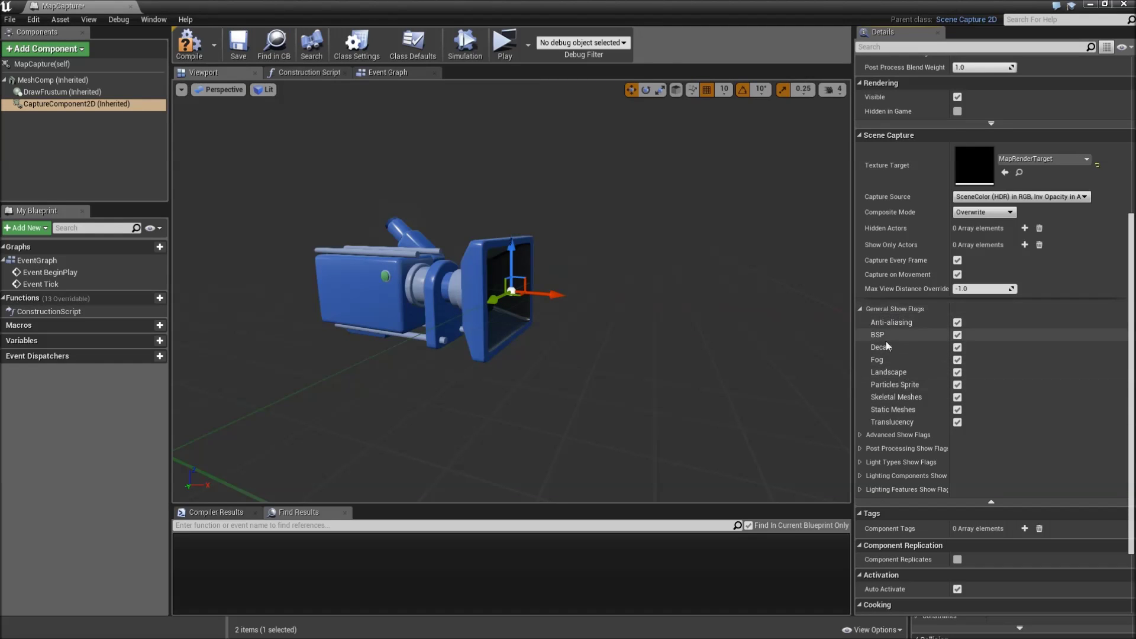
click(895, 308)
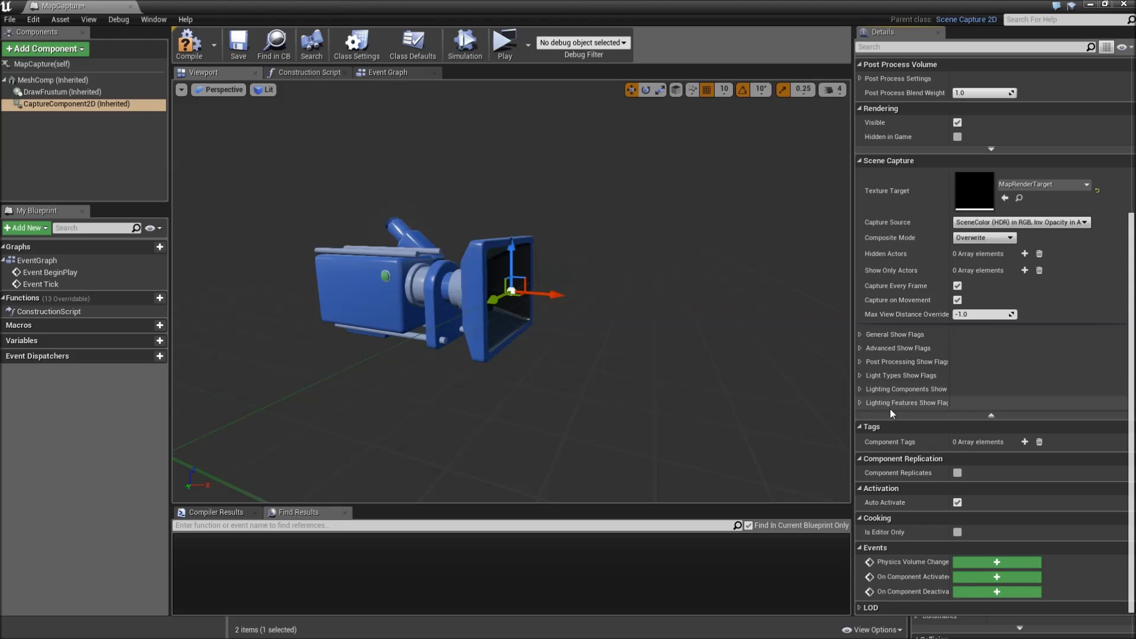
Step: Turn off Light Functions, Light Shafts, Reflection Environment and Screen Space Reflections flags
click(862, 403)
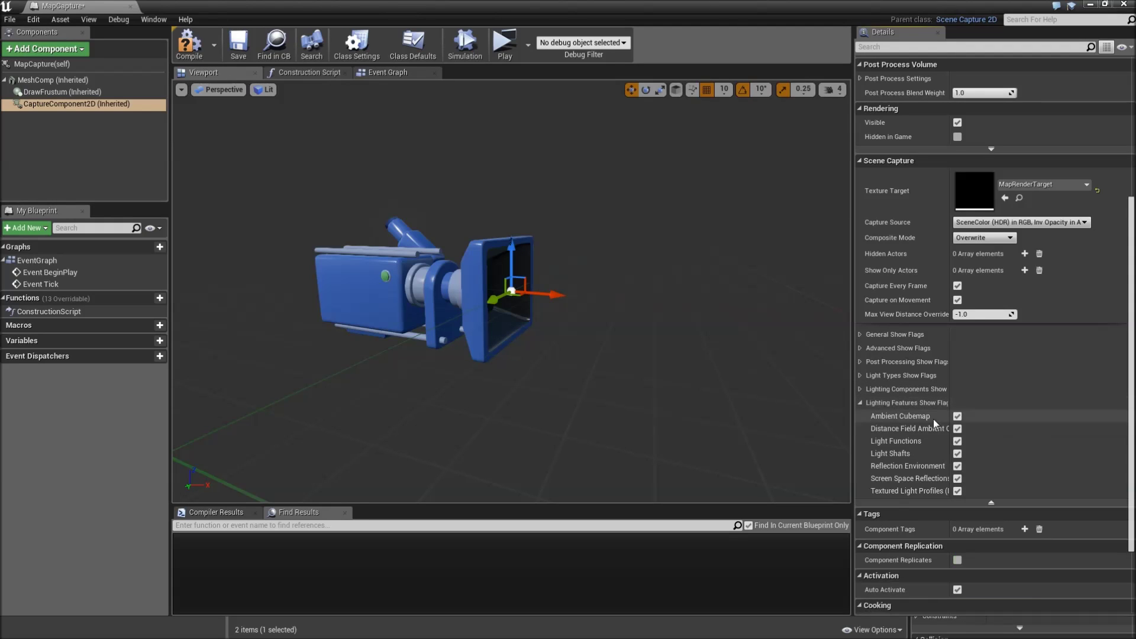
click(957, 441)
click(957, 453)
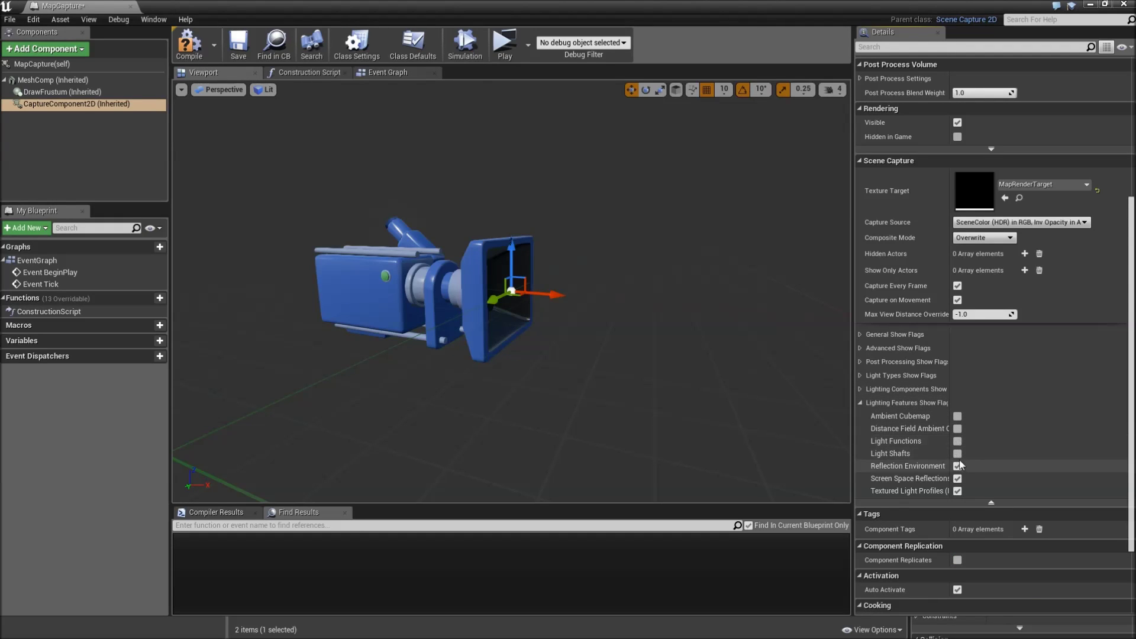
click(958, 466)
click(957, 478)
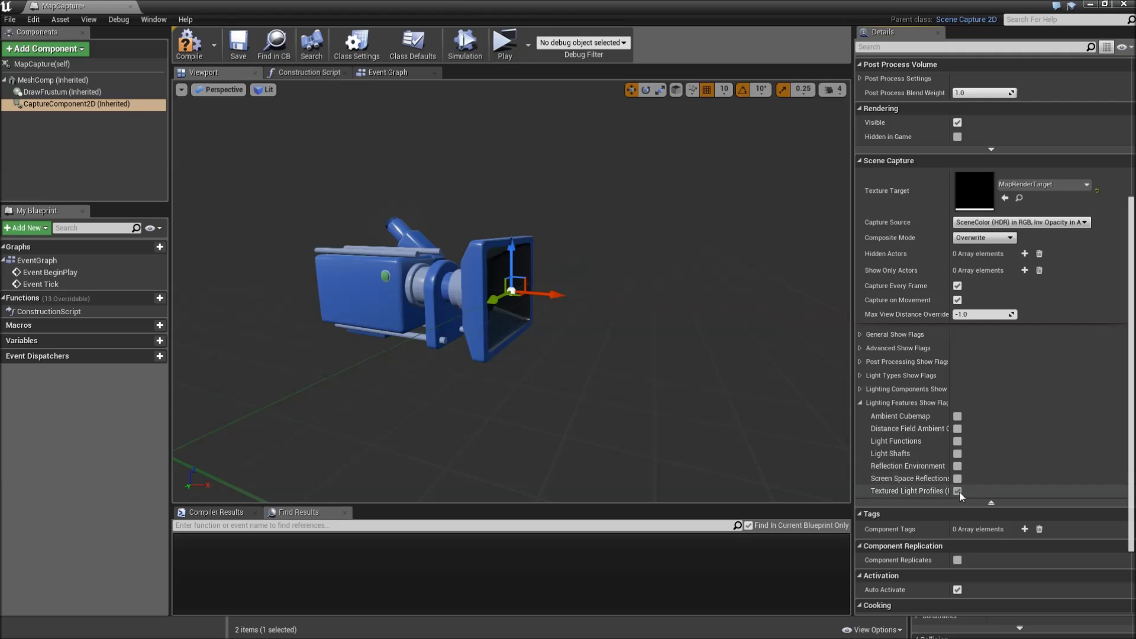
click(860, 404)
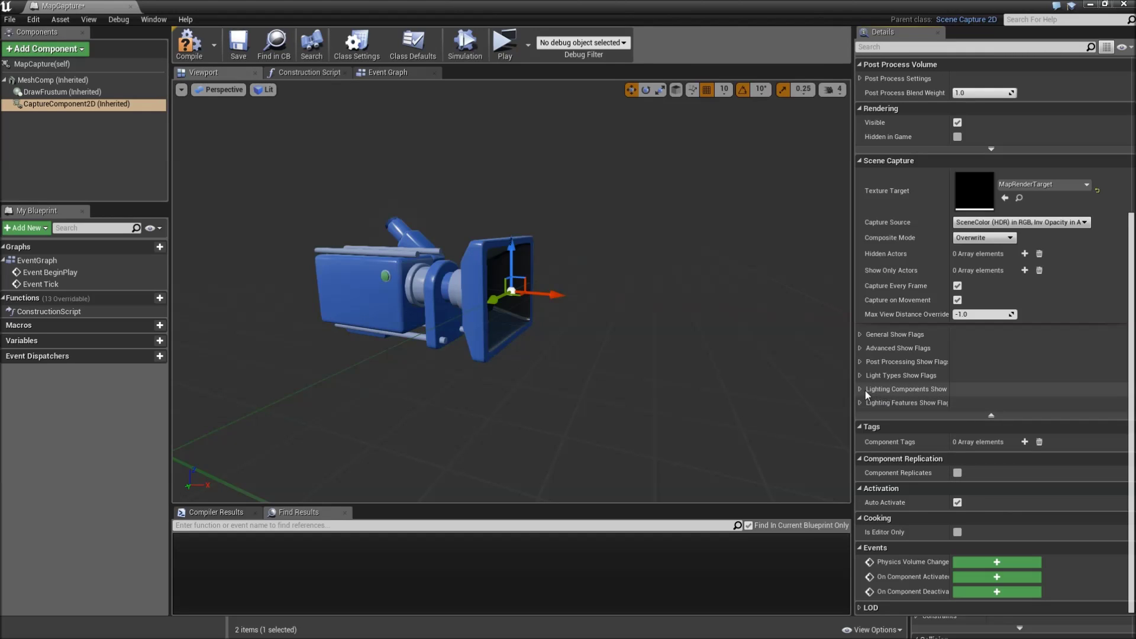
Step: Turn off the Ambient Occlusion and Sky Lighting show flags
click(861, 389)
click(957, 402)
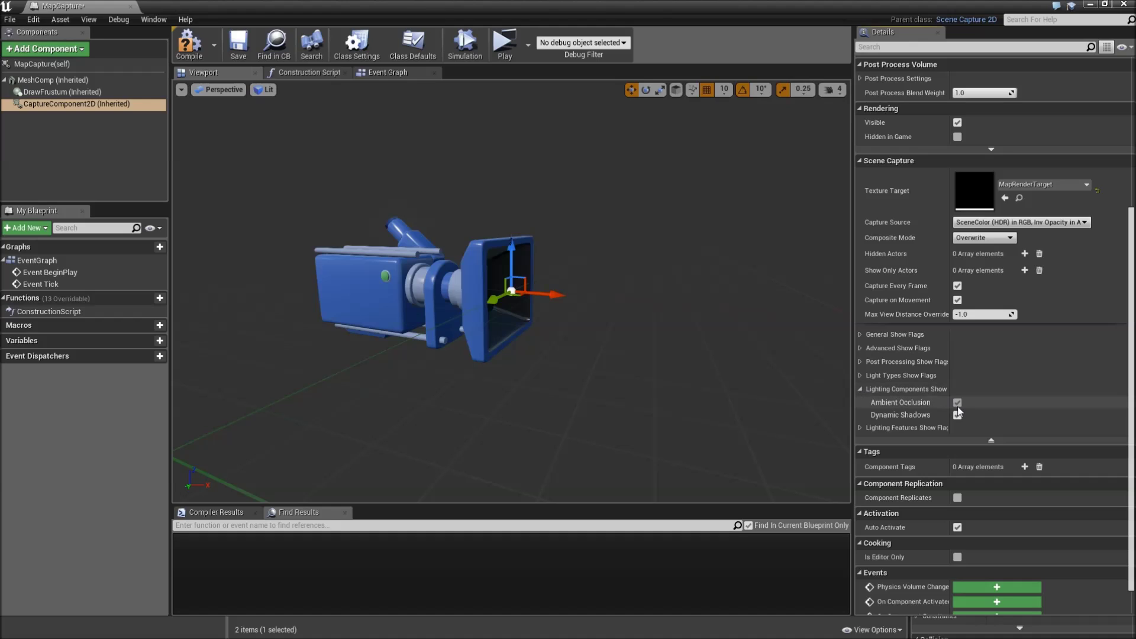
click(862, 390)
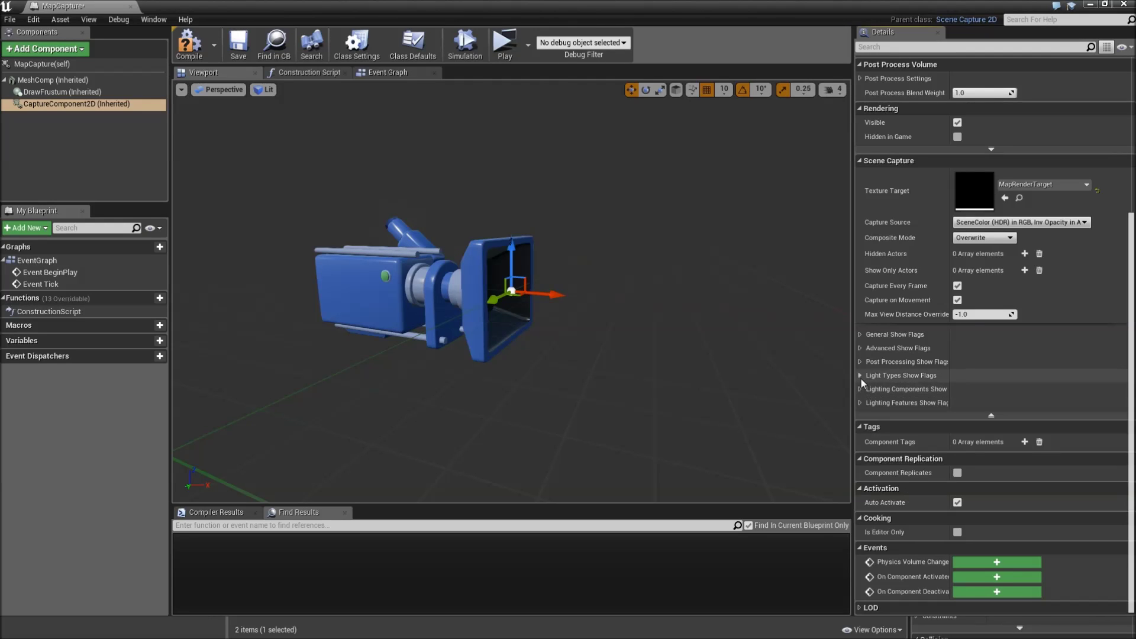
click(861, 377)
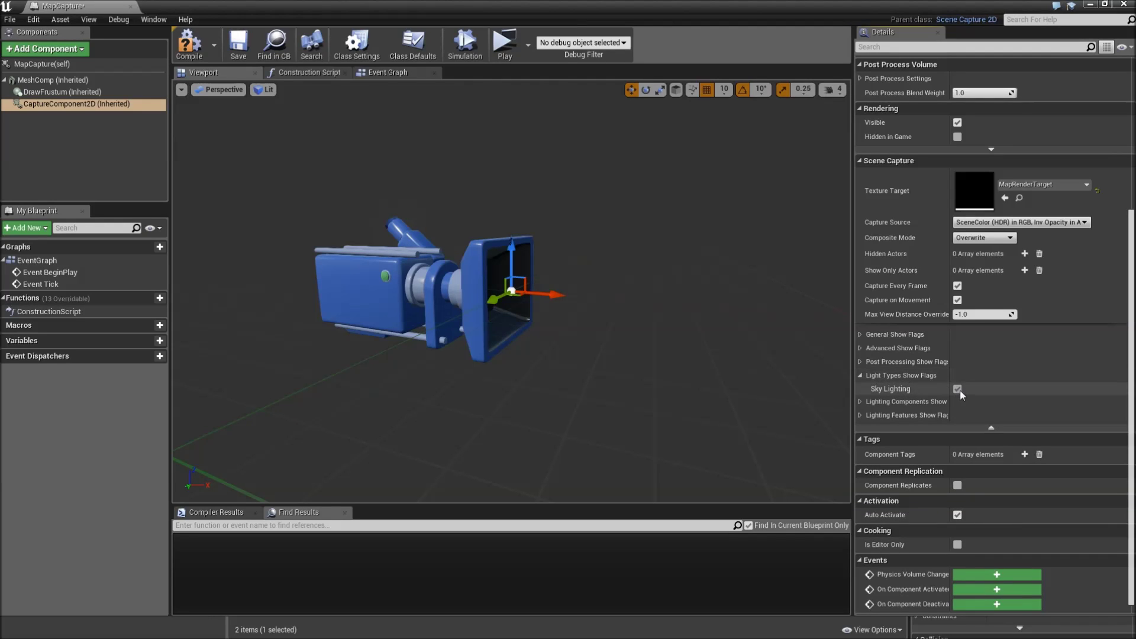
click(959, 389)
click(861, 376)
Step: Turn off the Bloom and Eye Adaptation post-processing show flags
click(860, 361)
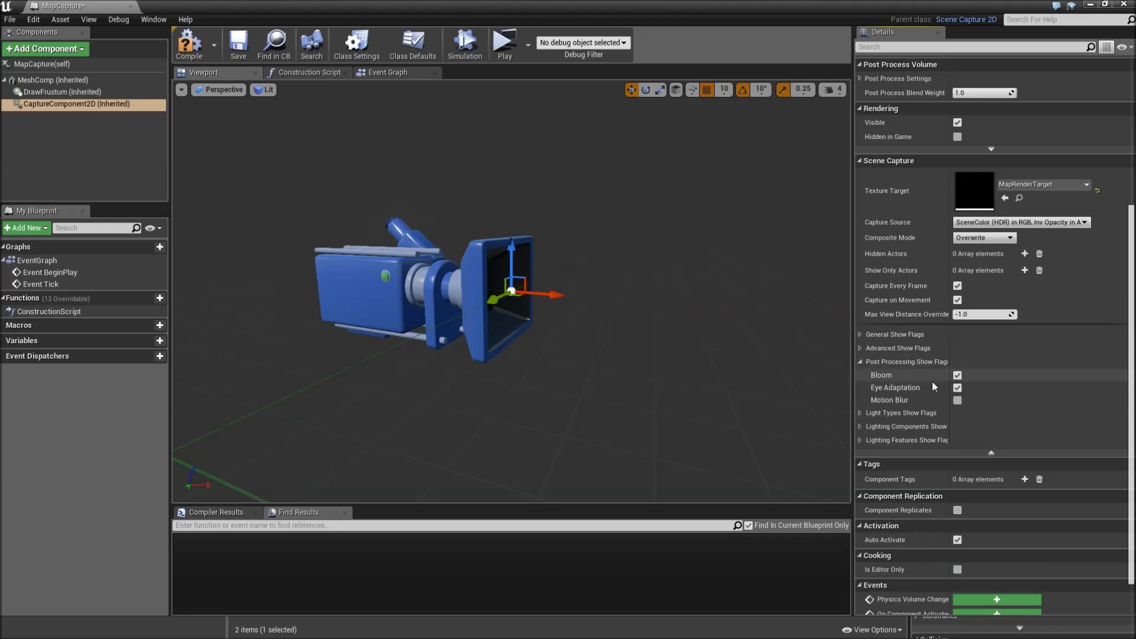
click(957, 376)
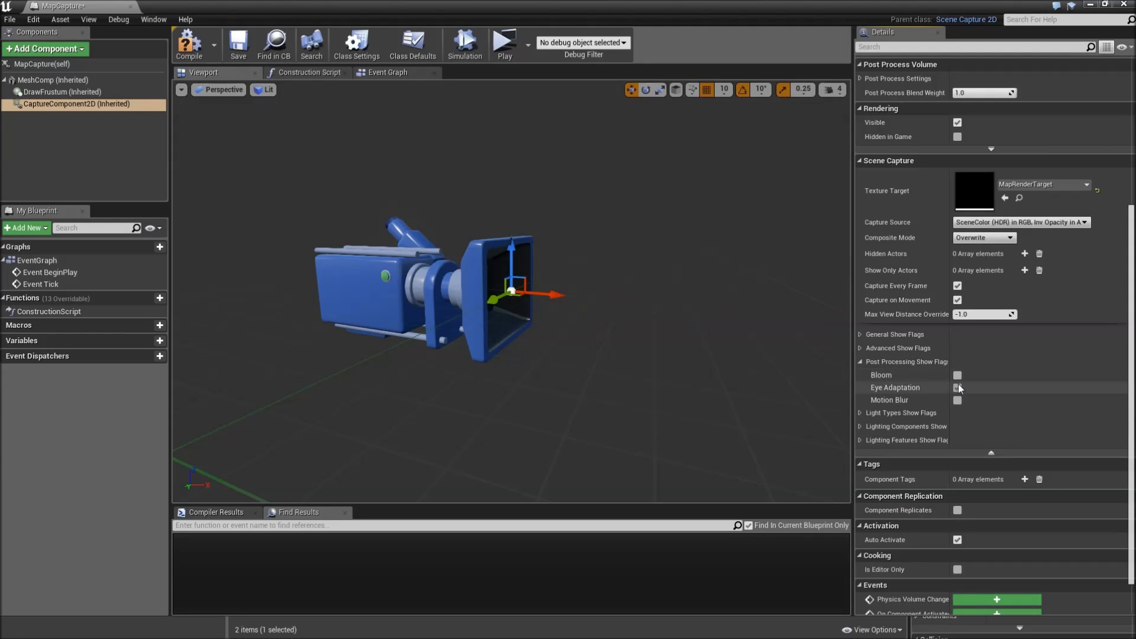
click(958, 387)
click(861, 362)
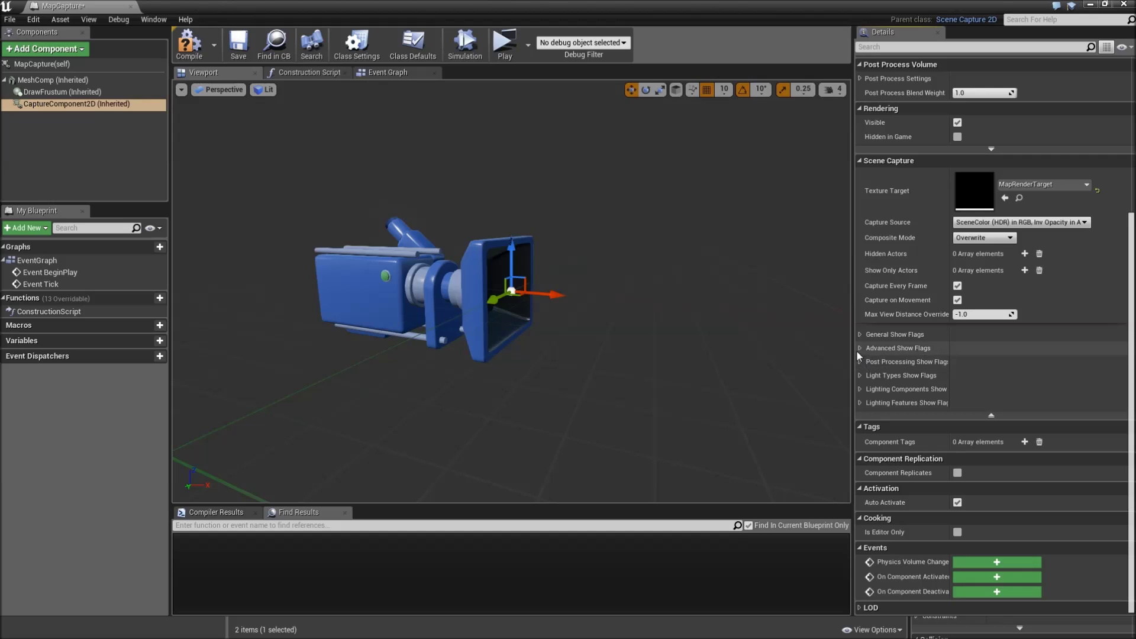
Step: Turn off the Render (3D) Text advanced show flag, keeping DeferredLighting enabled
click(860, 349)
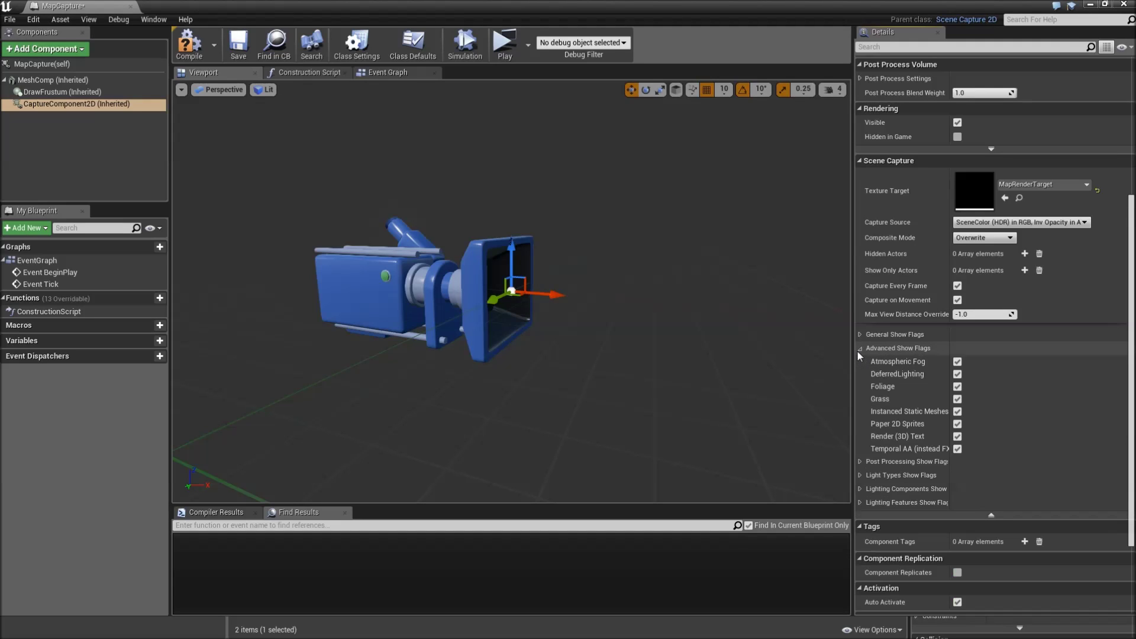
click(957, 376)
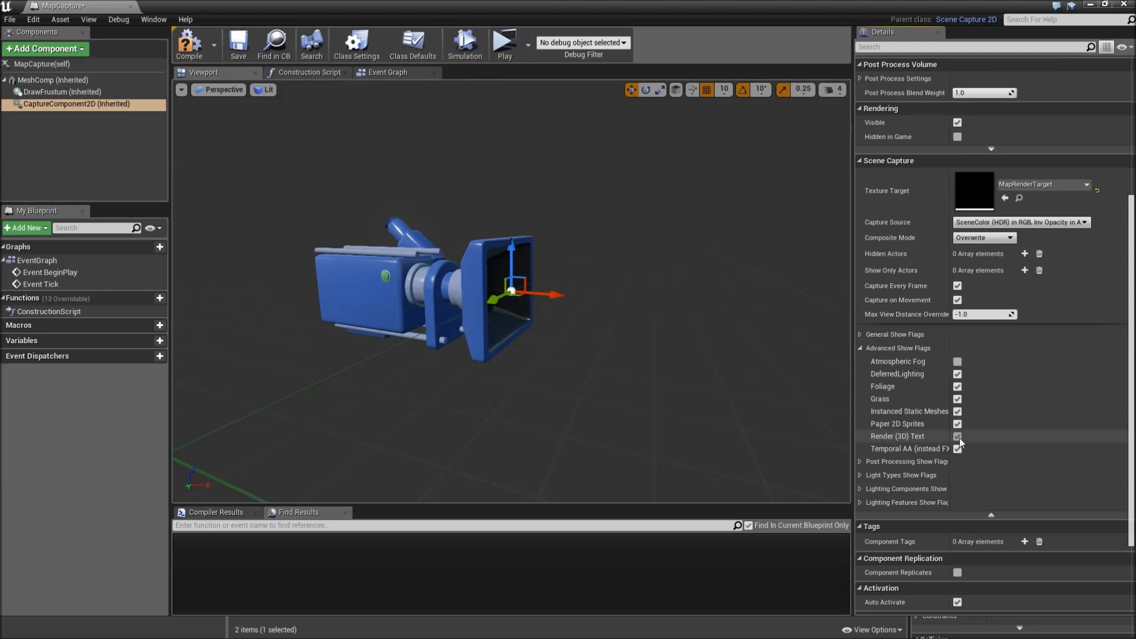
click(958, 437)
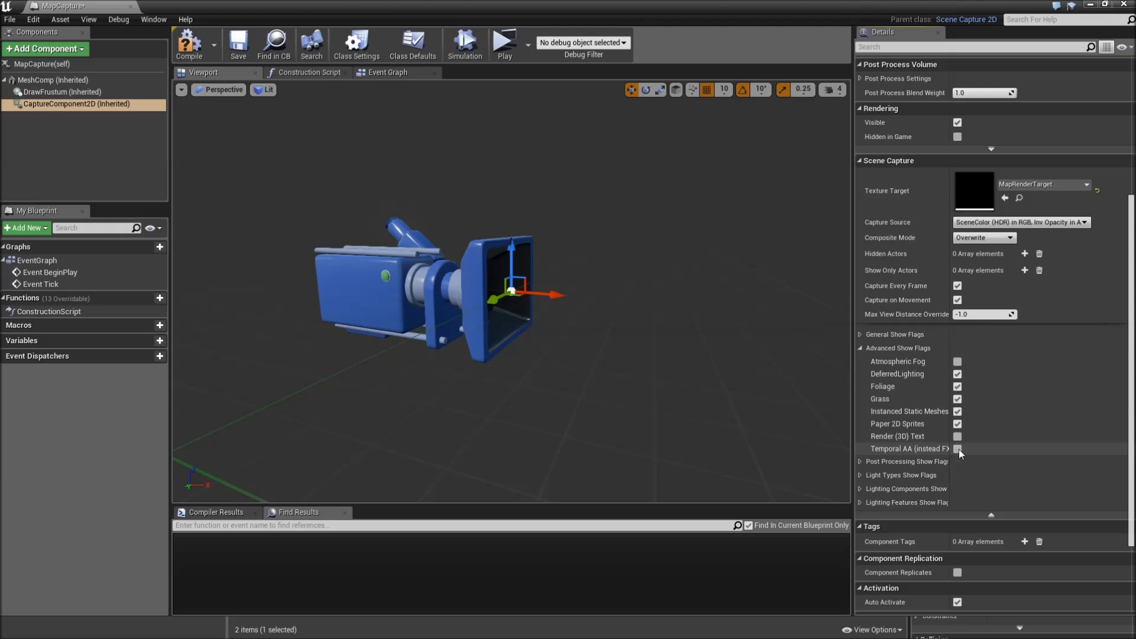
click(861, 350)
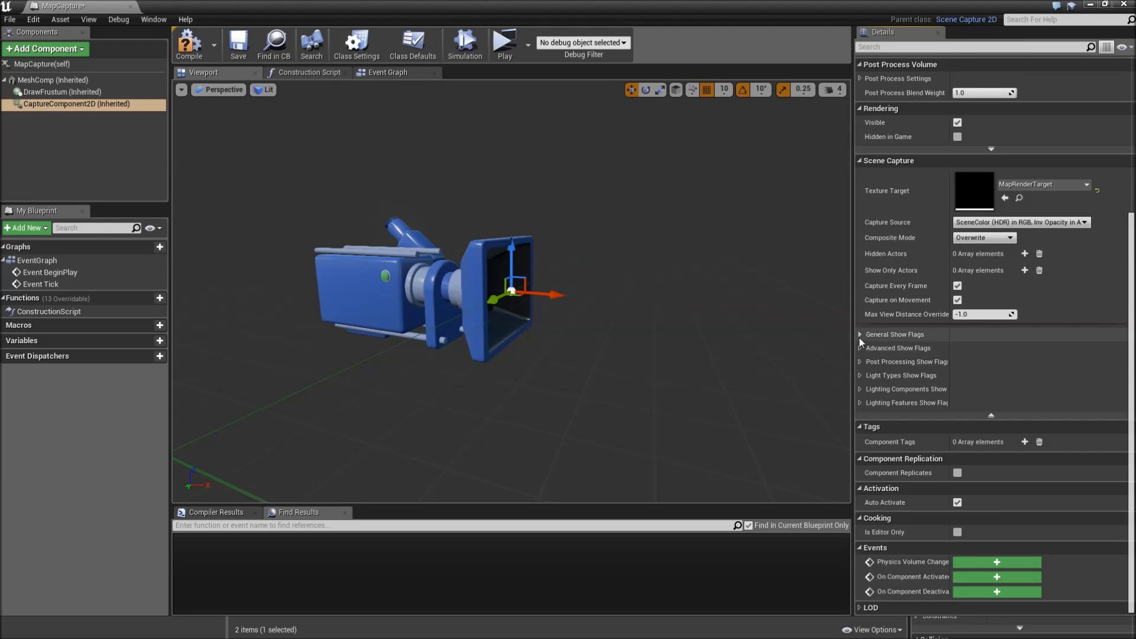
Step: Turn off the Anti-aliasing, Decals, Fog and Translucency general show flags
click(859, 335)
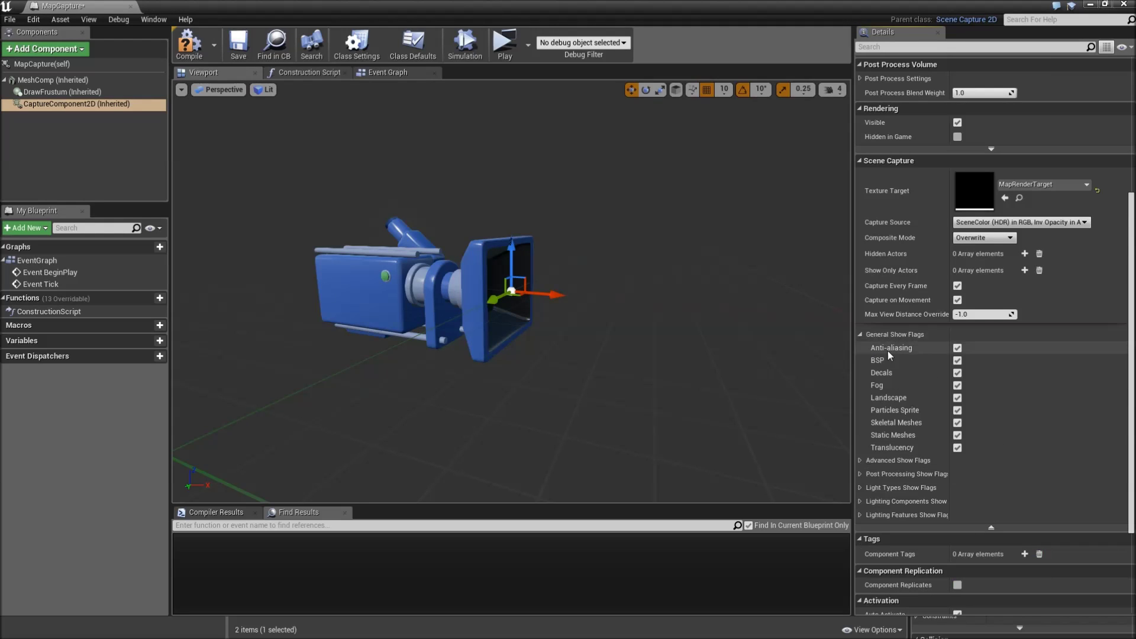
click(958, 349)
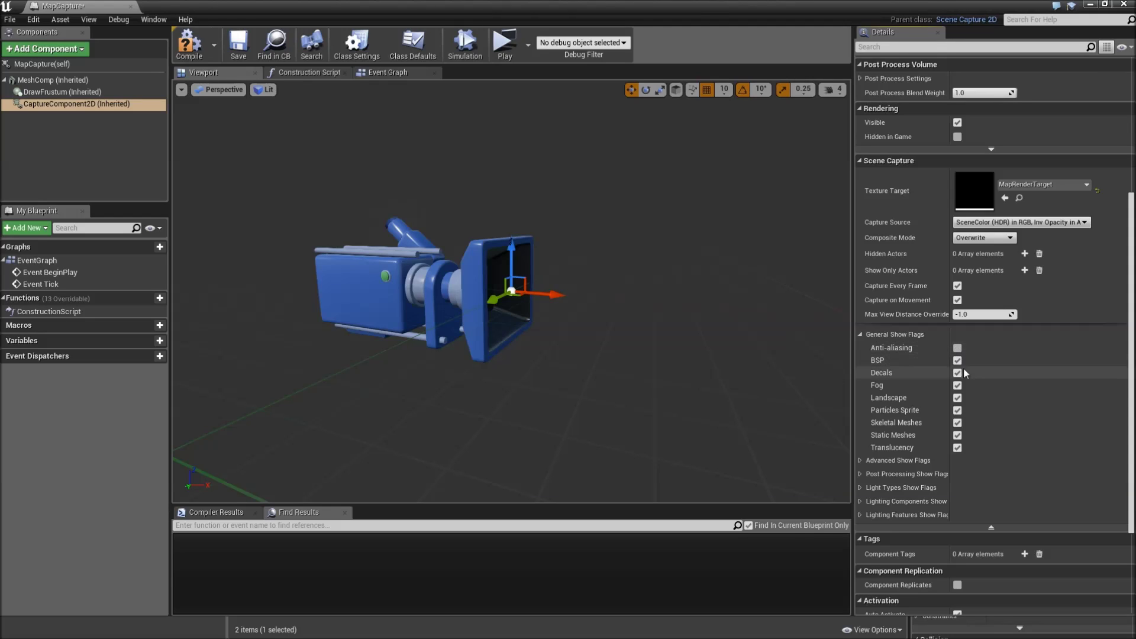
click(958, 374)
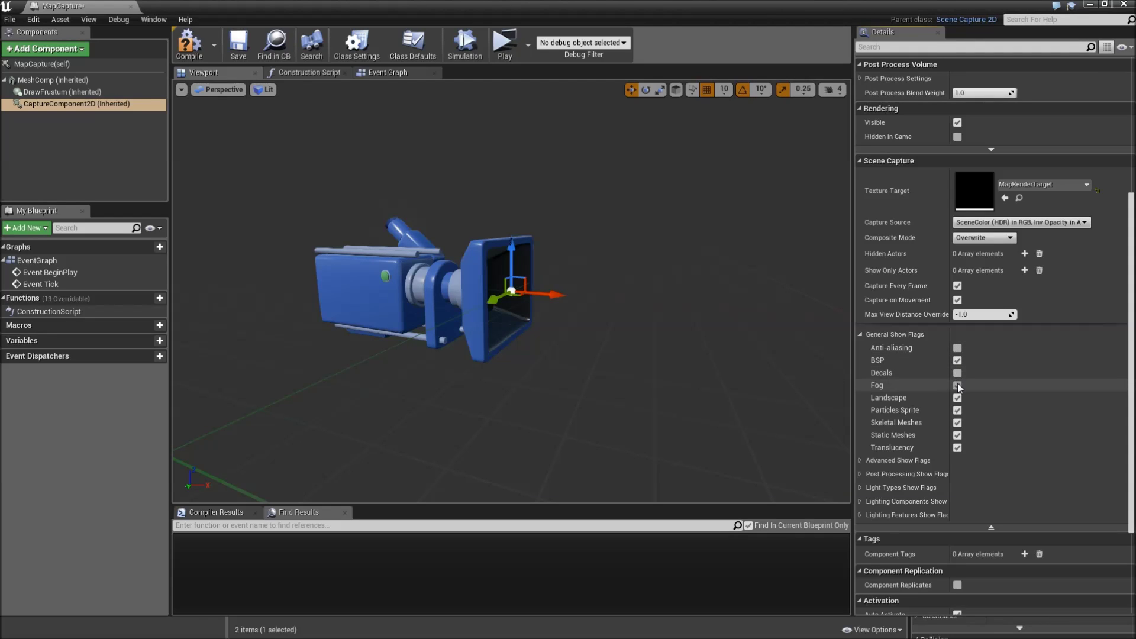
click(958, 385)
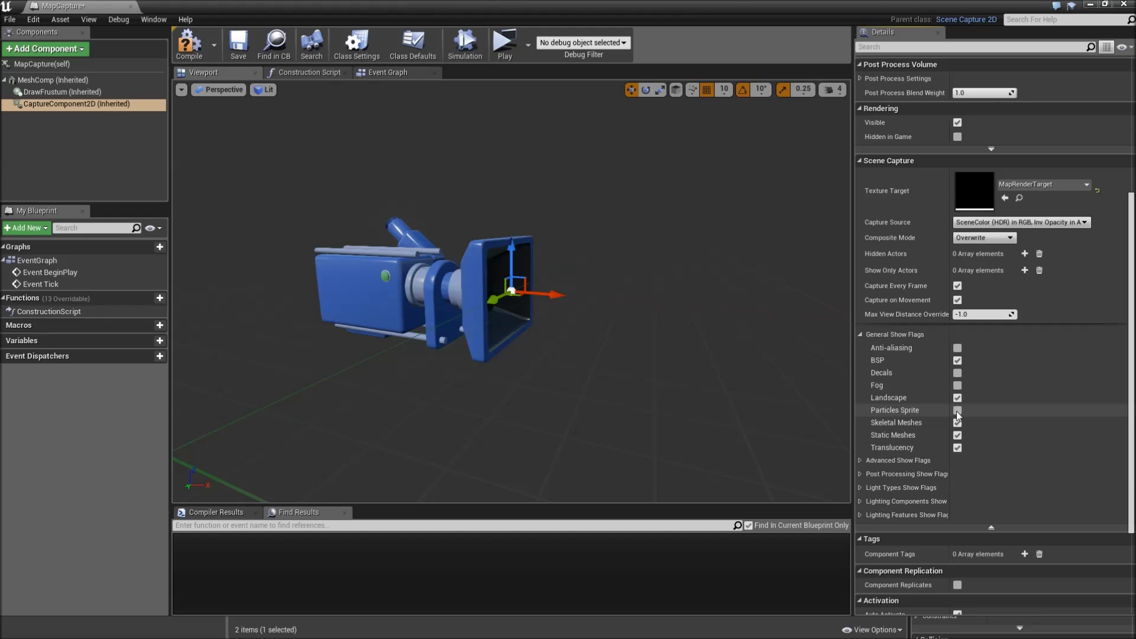
click(958, 448)
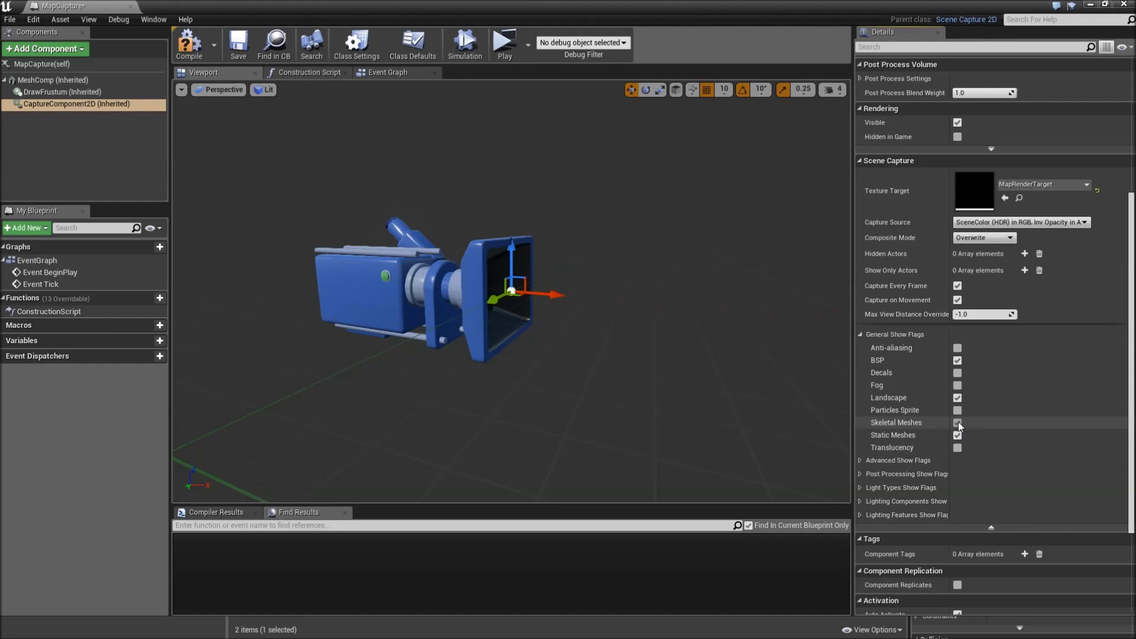
scroll(863, 260, down, 3)
click(863, 260)
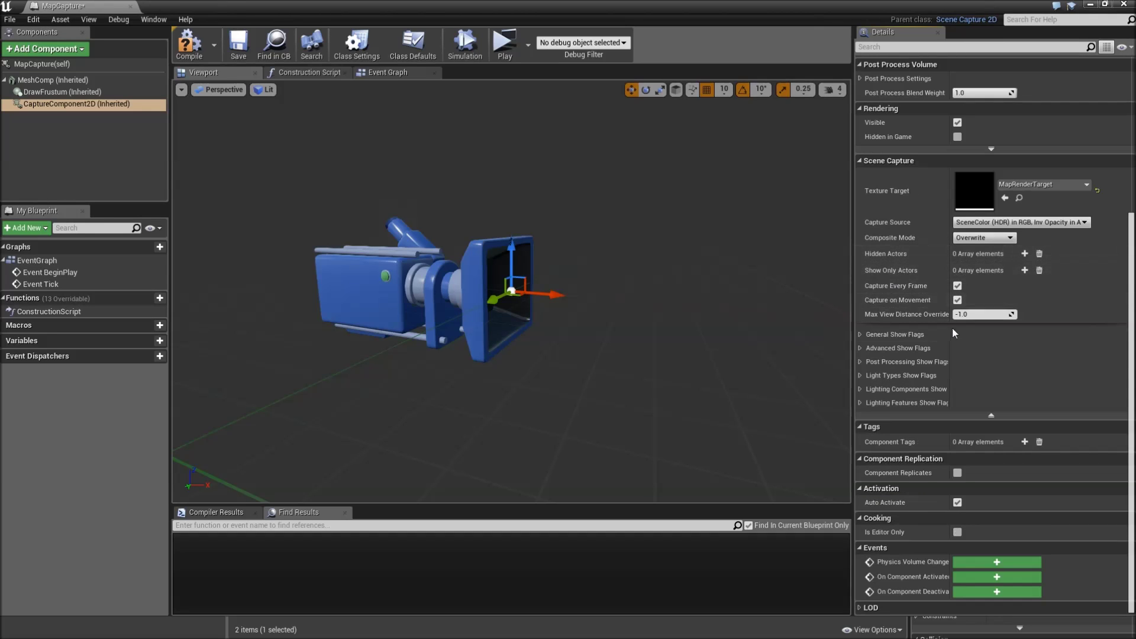
Step: Compile and save the MapCapture Blueprint, then select MapRenderTarget in the Content Browser
click(190, 44)
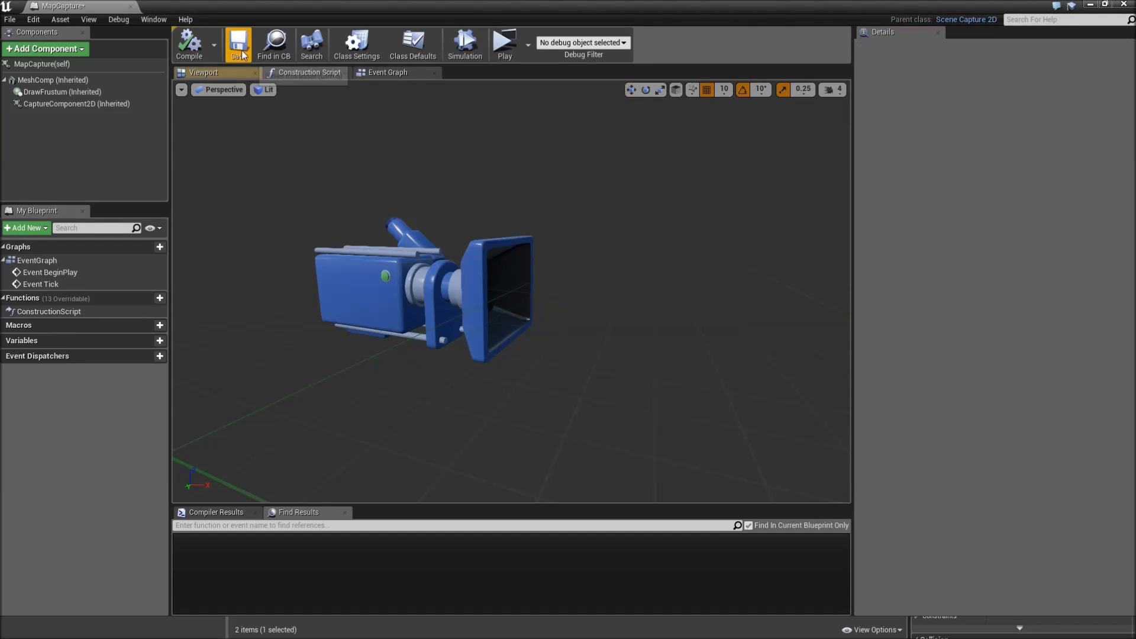
click(239, 44)
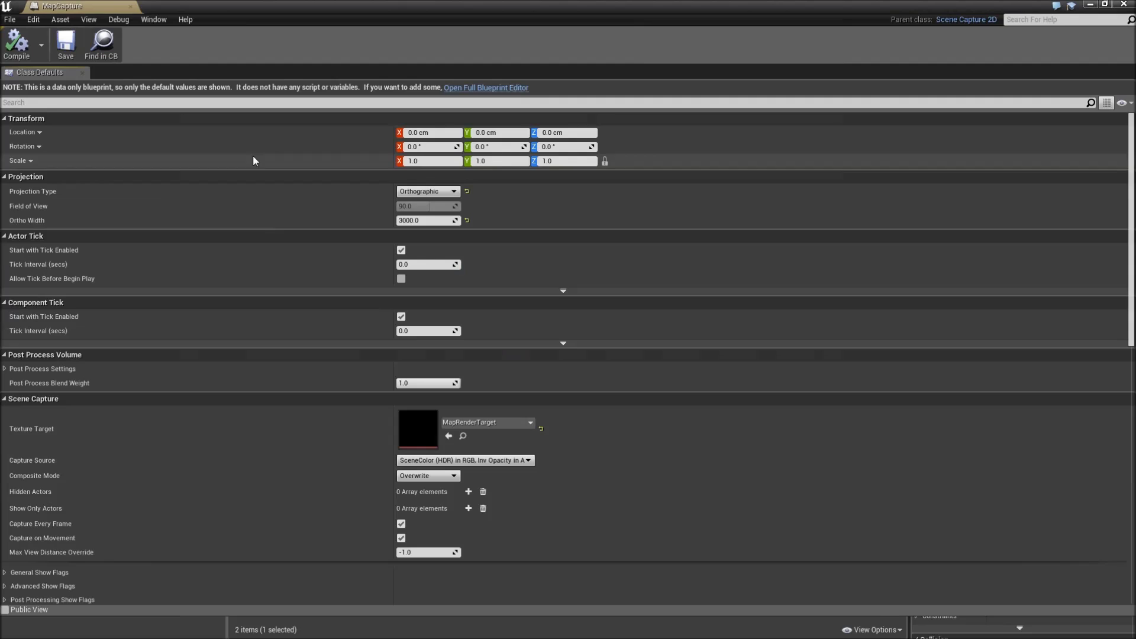
scroll(492, 335, down, 1)
scroll(491, 335, down, 3)
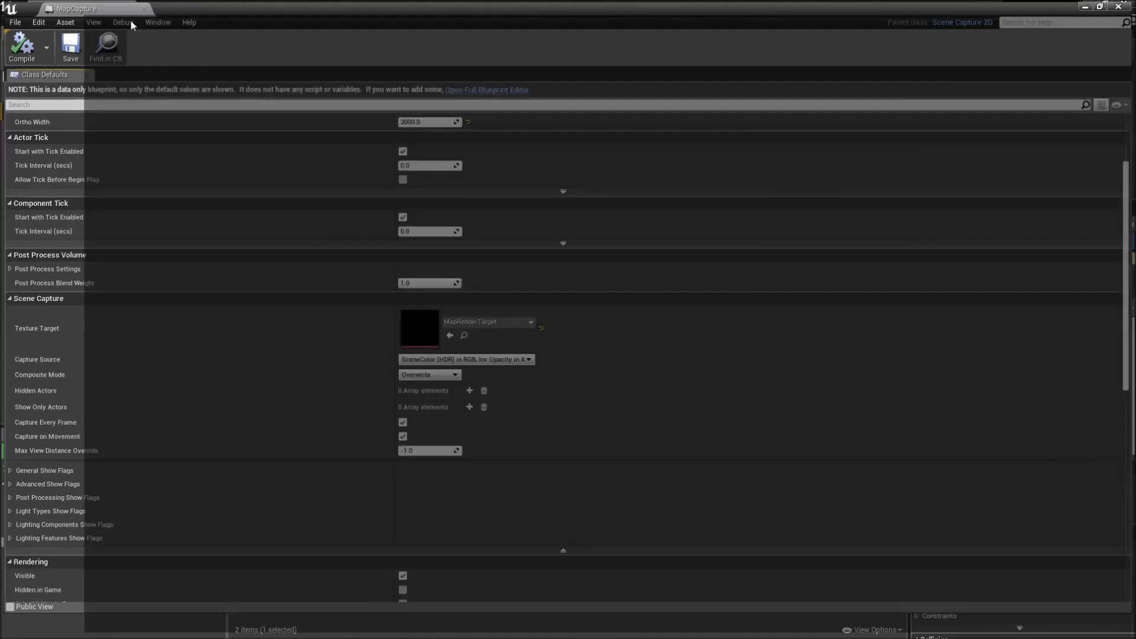
drag(130, 8, 489, 100)
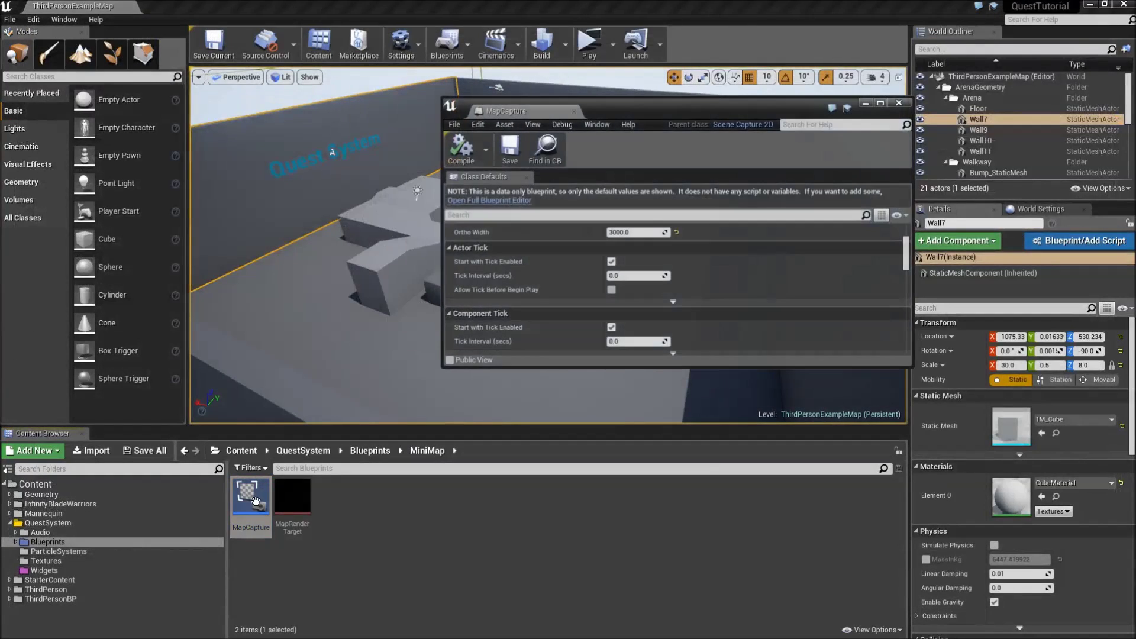
click(281, 520)
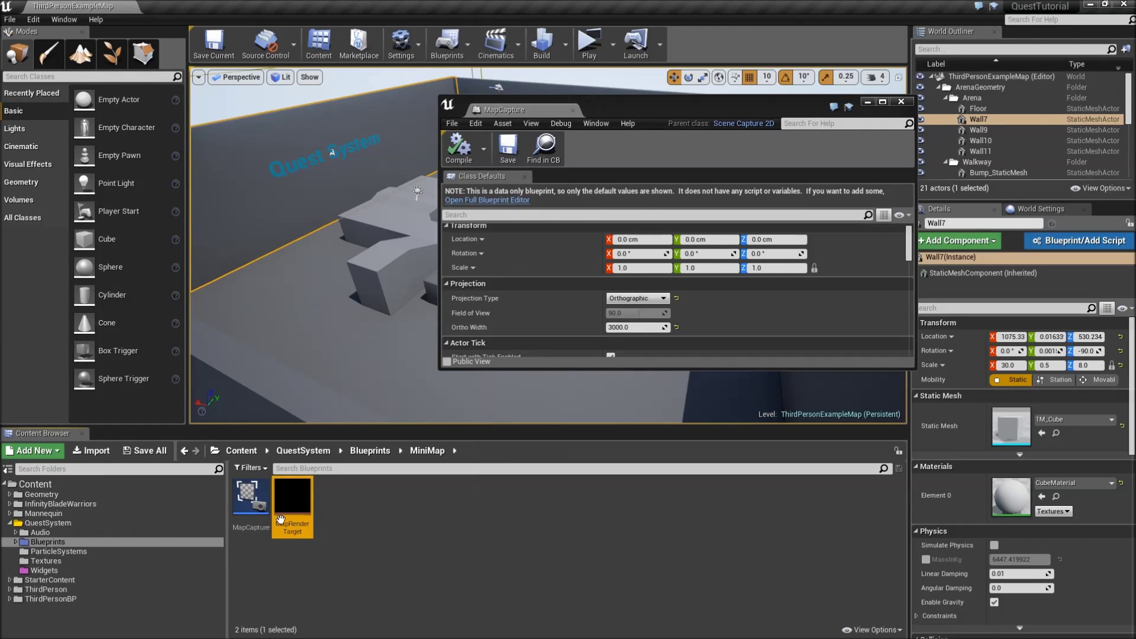
Step: Create a material from MapRenderTarget named Mat_MiniMap and open it for editing
click(907, 102)
click(354, 560)
right_click(291, 531)
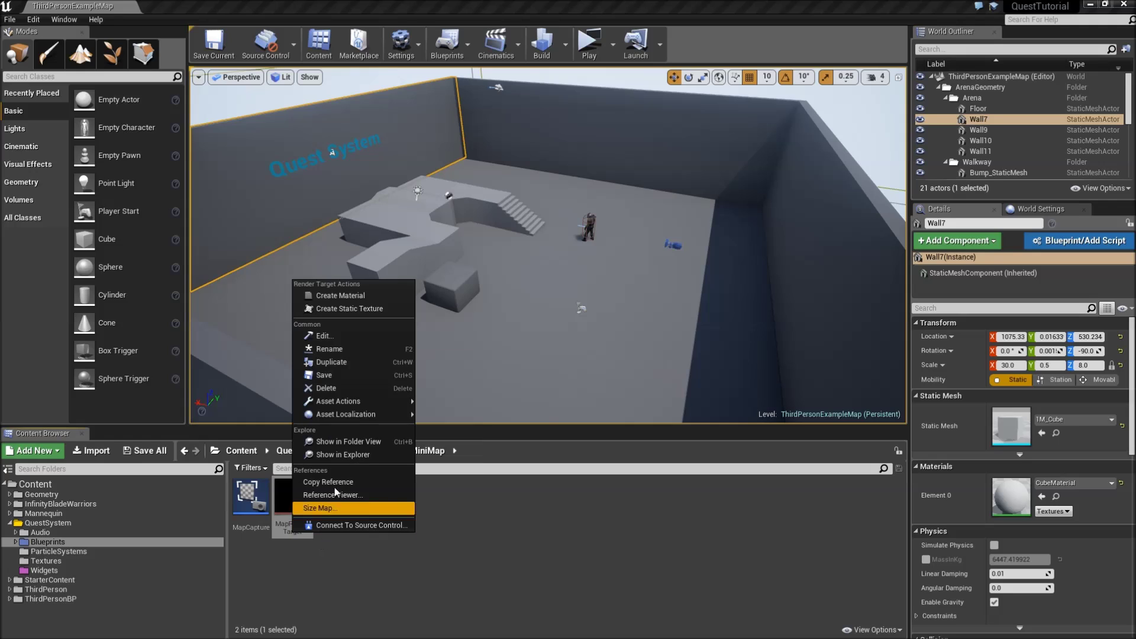
click(361, 297)
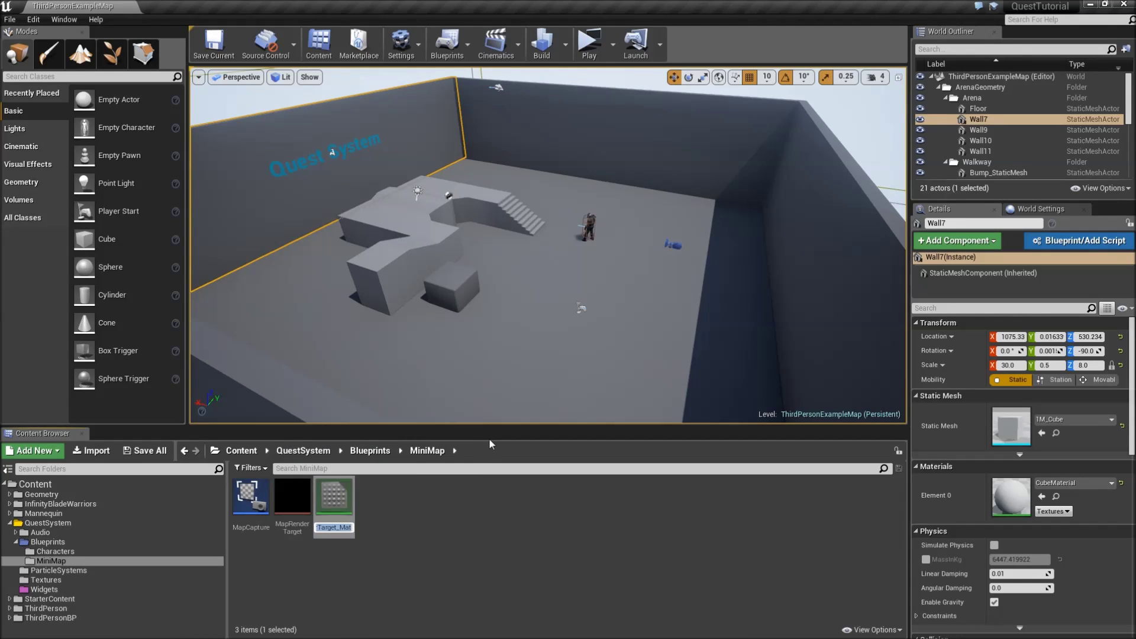
text(Mat_)
text(MiniMap)
key(Return)
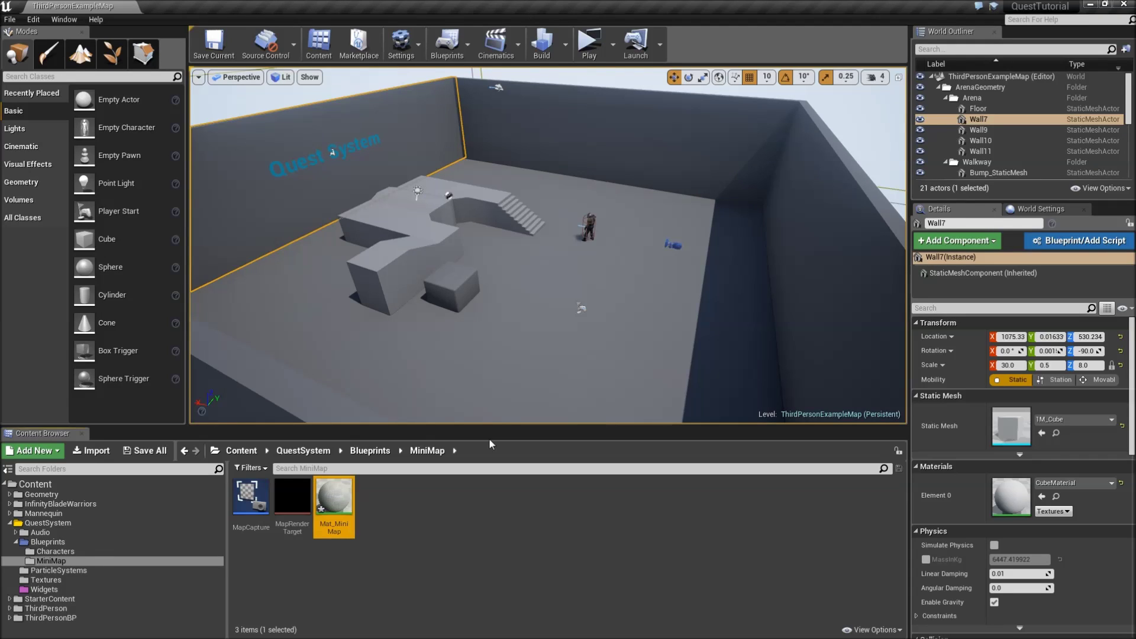
double_click(337, 514)
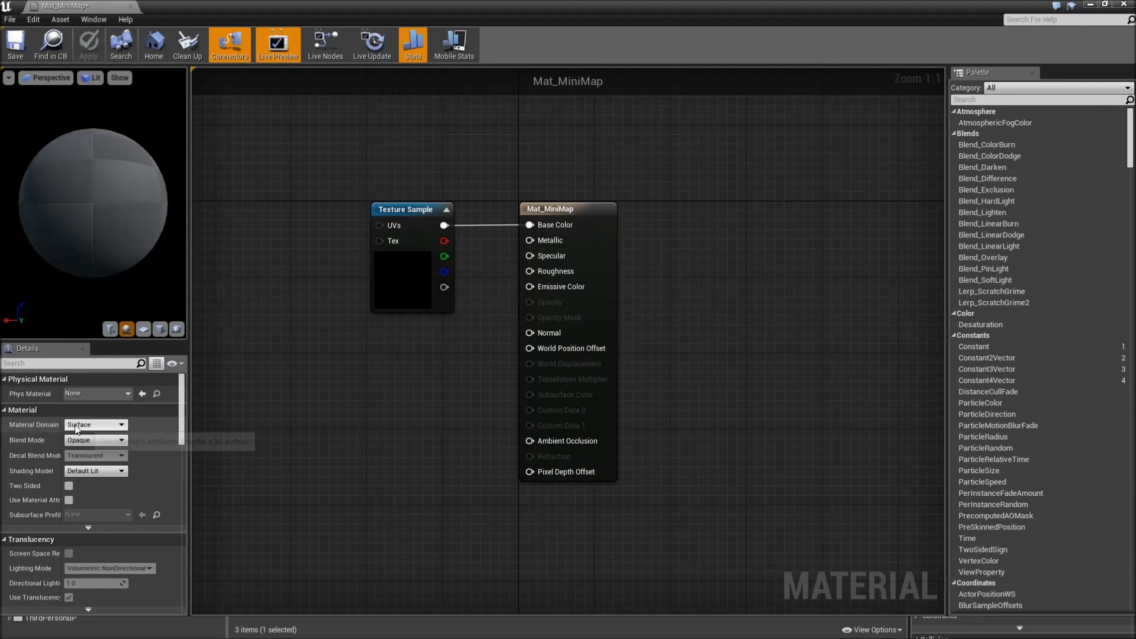
Step: Set Mat_MiniMap's Material Domain to User Interface and Blend Mode to Translucent
click(77, 425)
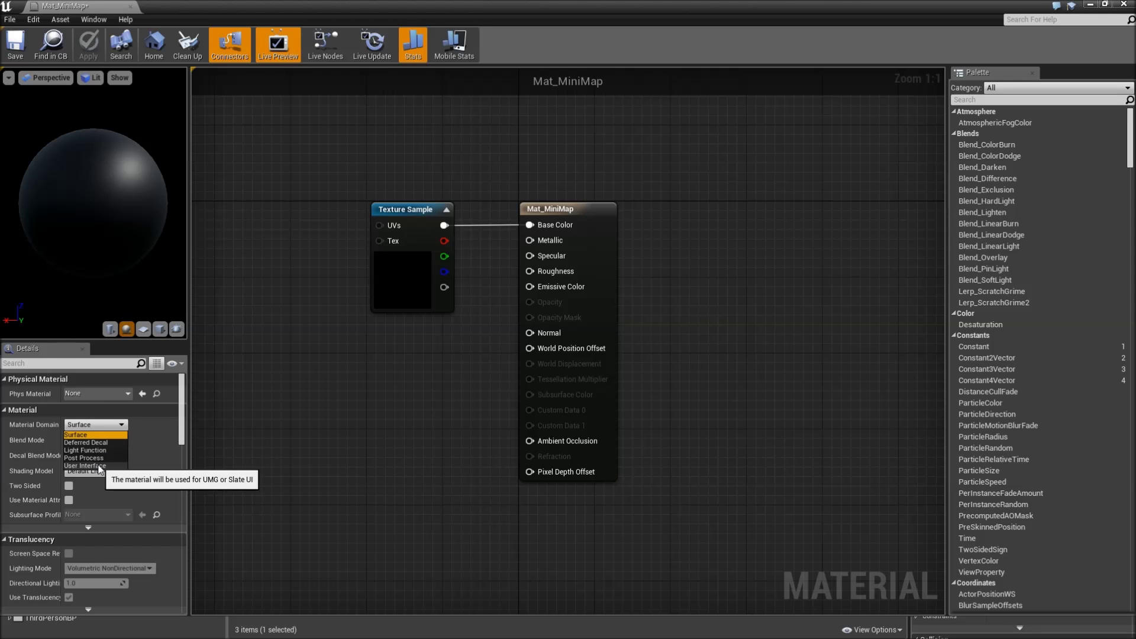
click(99, 466)
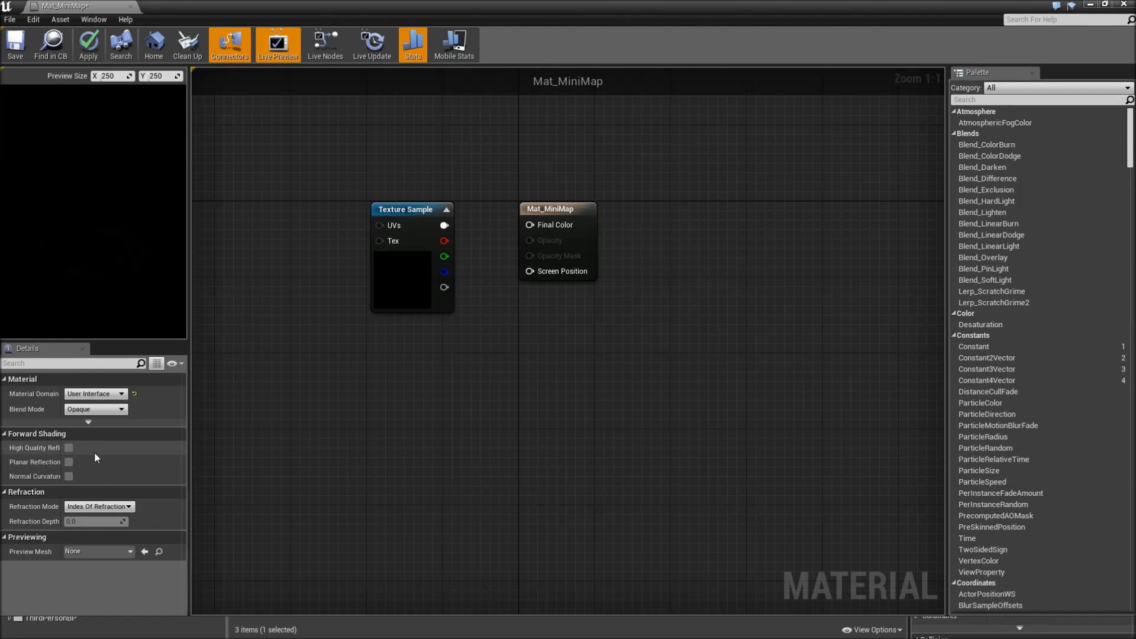
click(74, 411)
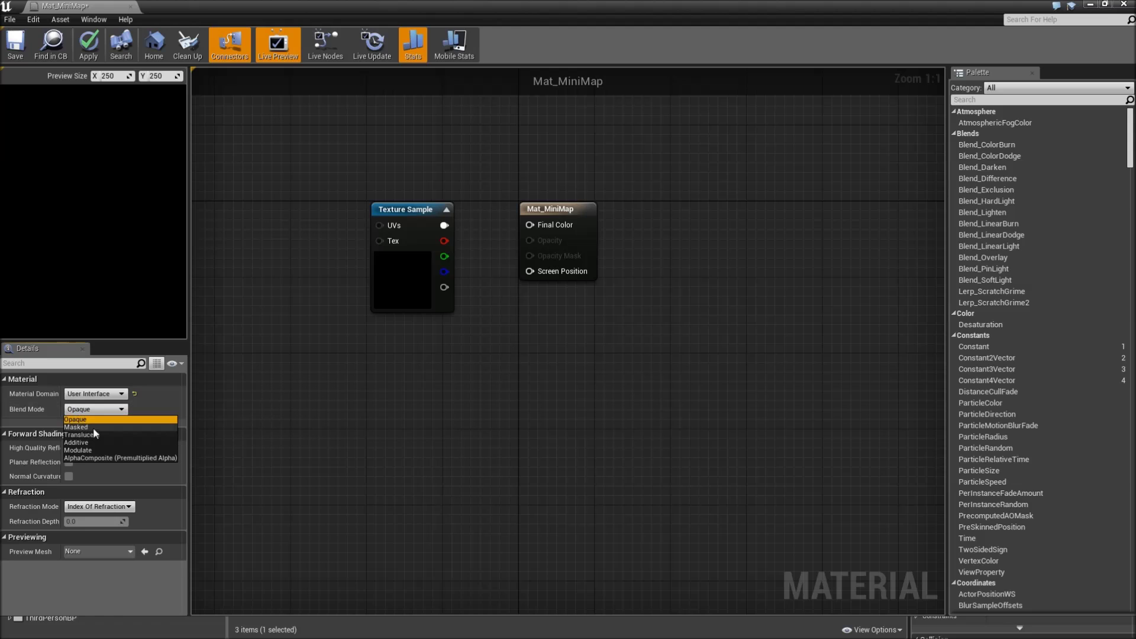
click(96, 436)
Step: Wire the Texture Sample's RGB into Final Color, then apply and save the material
drag(415, 279, 382, 278)
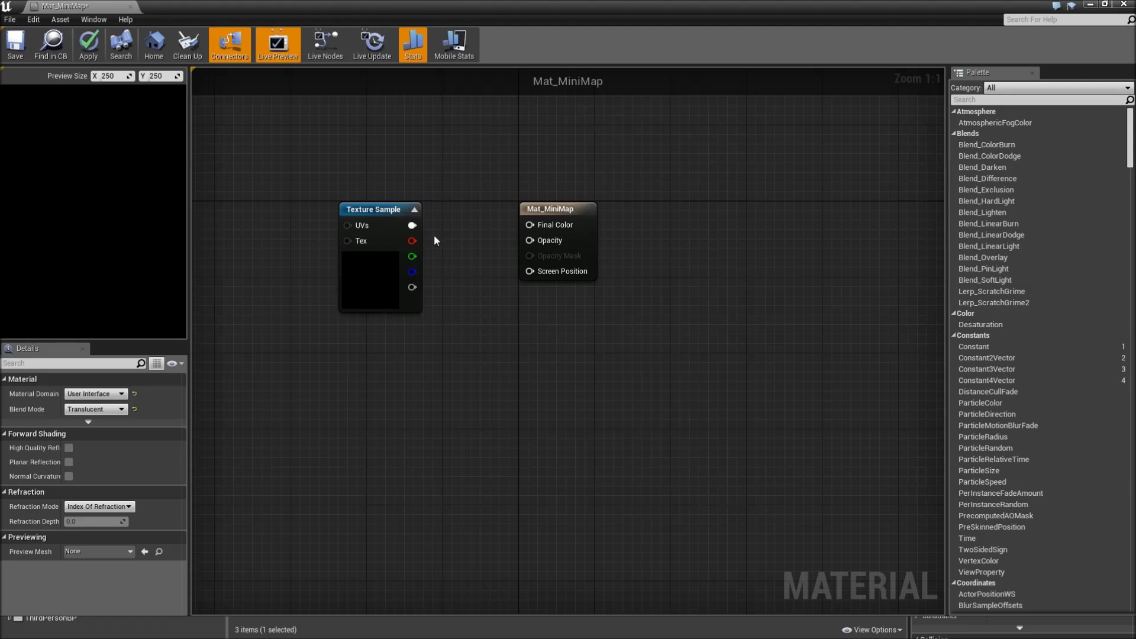
drag(413, 226, 539, 227)
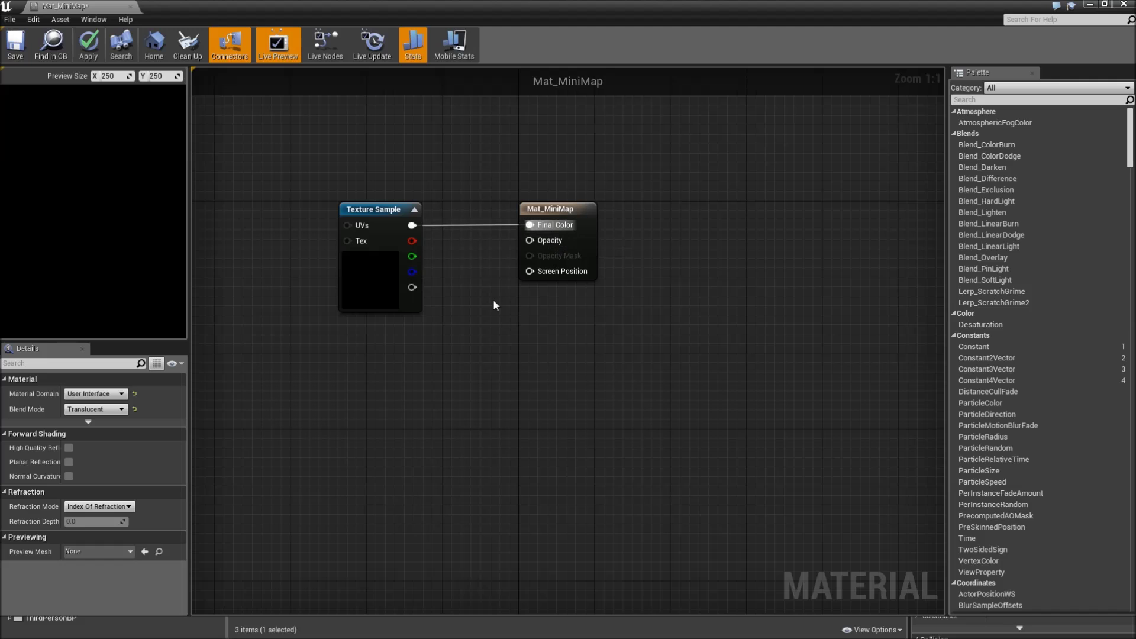
click(94, 50)
click(17, 45)
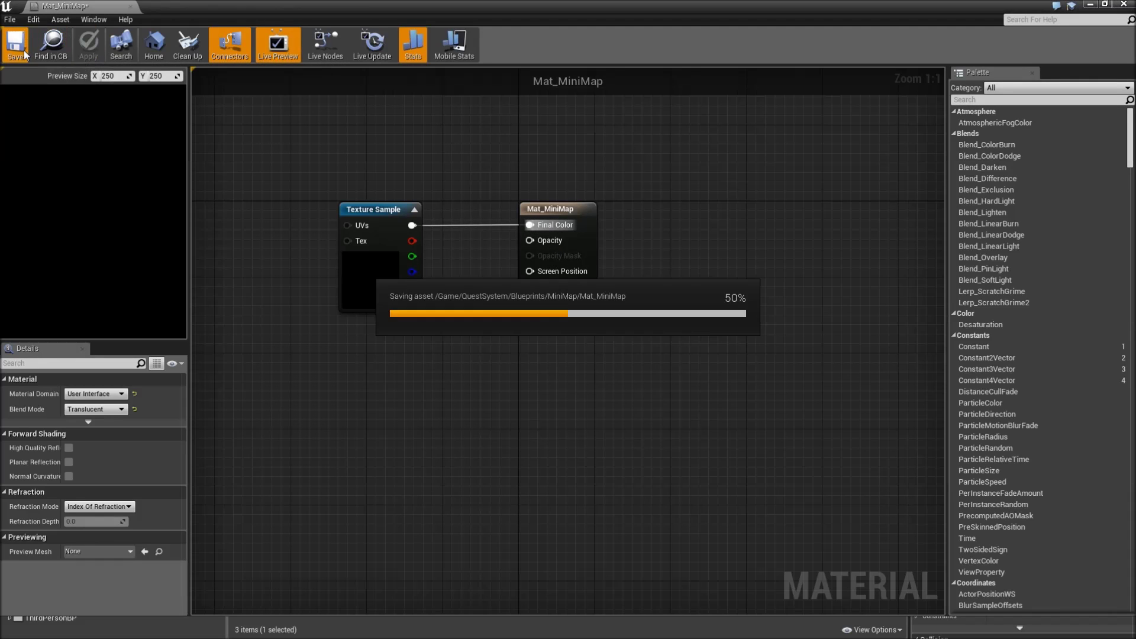
click(130, 8)
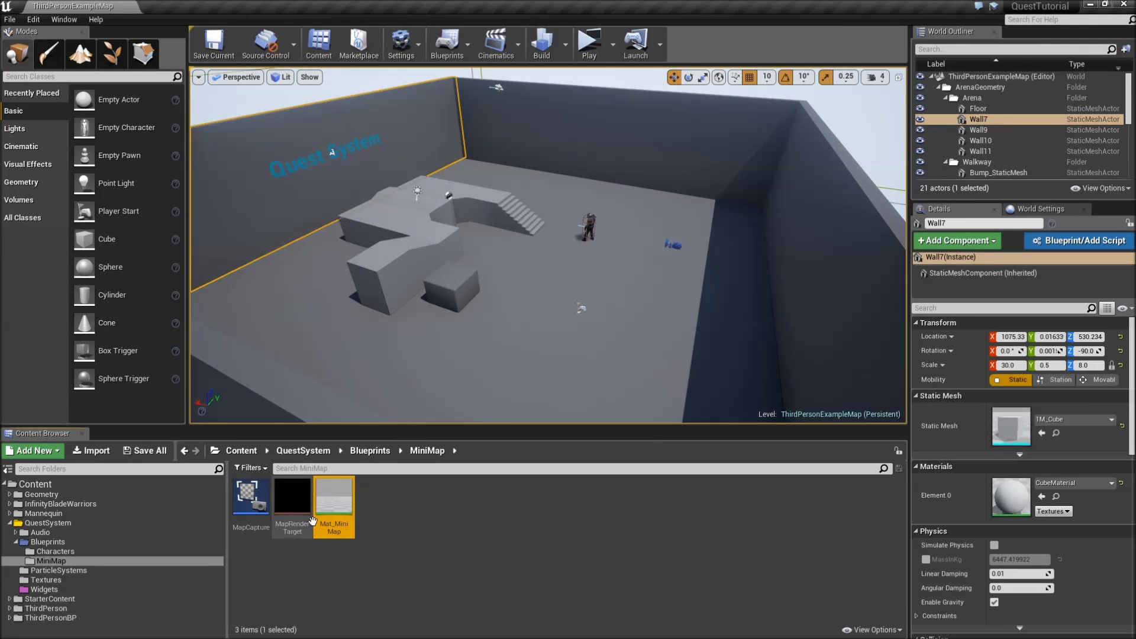
Step: Select ThirdPersonCharacter in the level and open its Blueprint editor
click(254, 506)
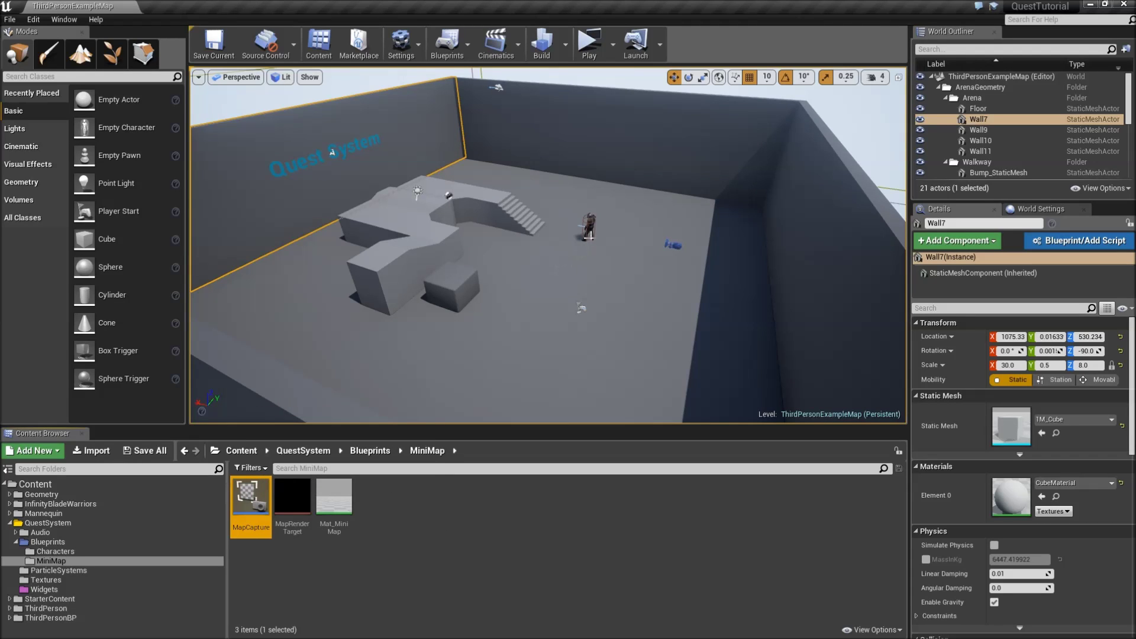
click(588, 231)
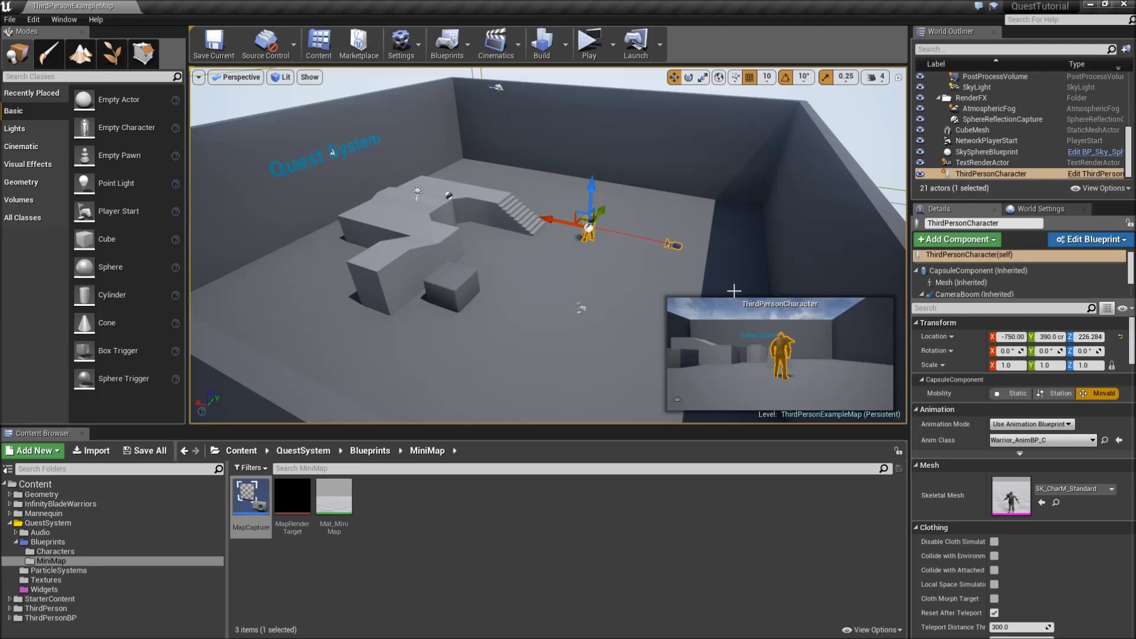
click(1068, 240)
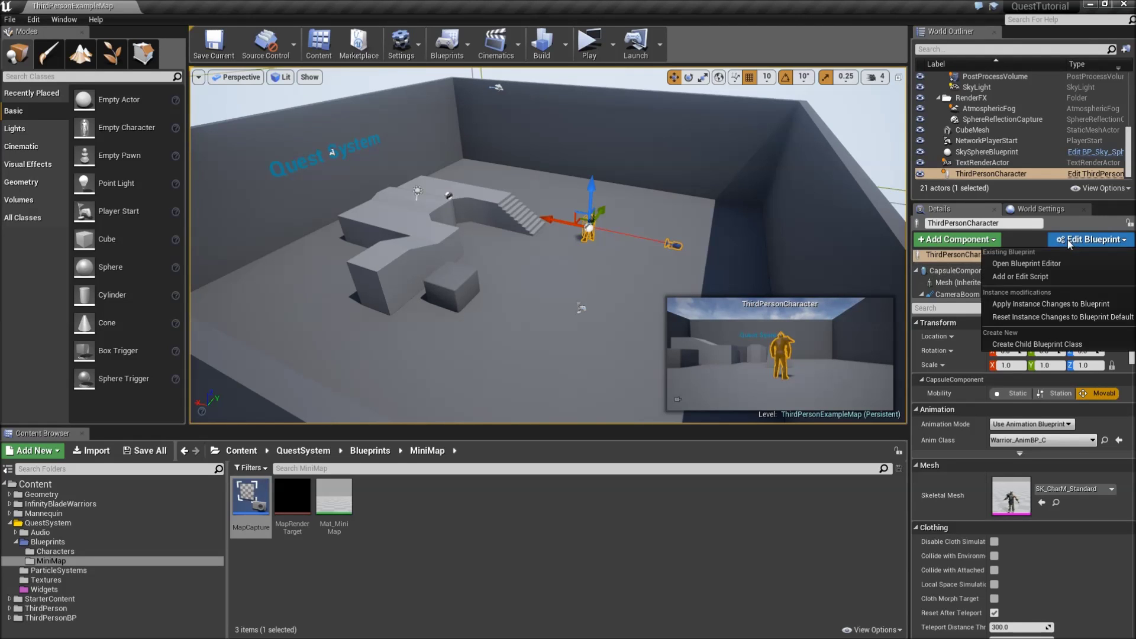
click(1059, 264)
Step: Add a Spring Arm component named MapArm with a -90 degree pitch
click(232, 73)
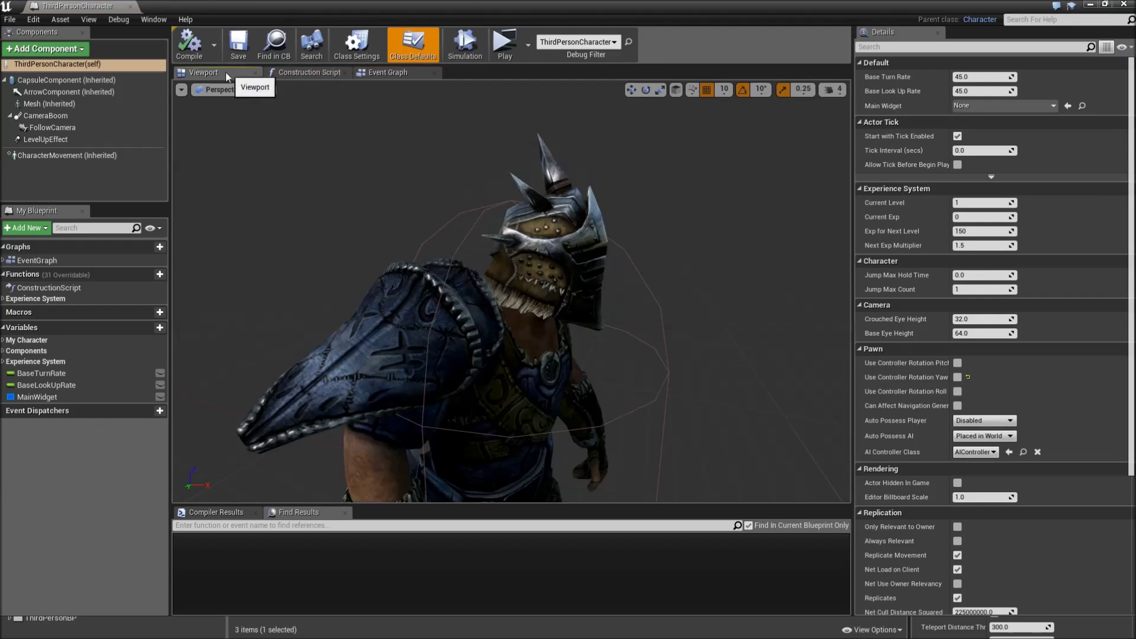
click(83, 49)
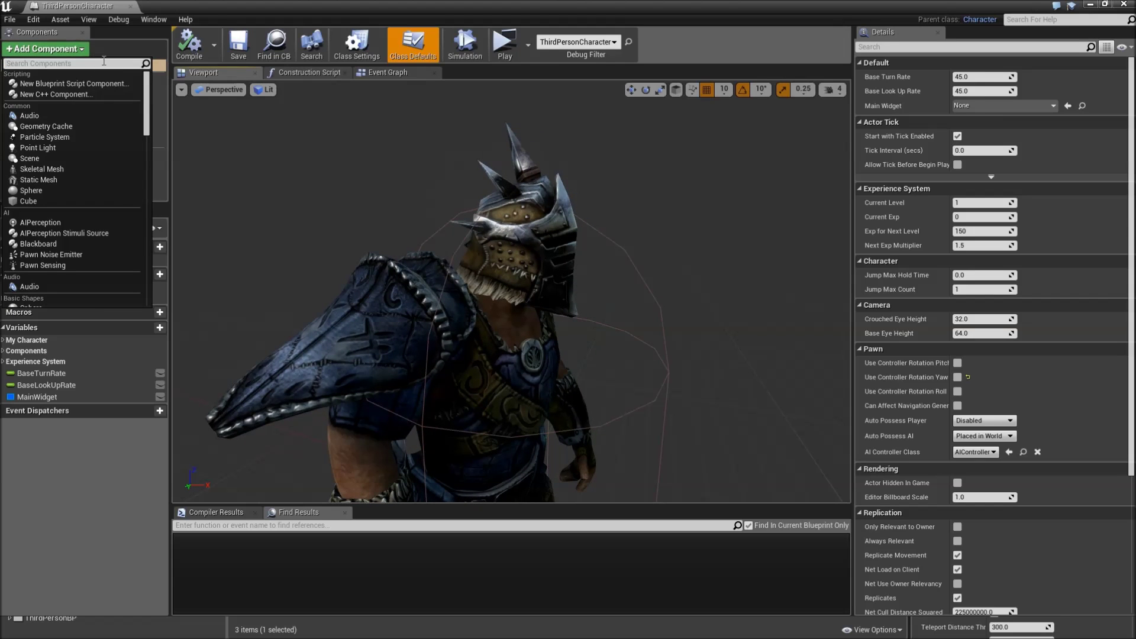
text(spri)
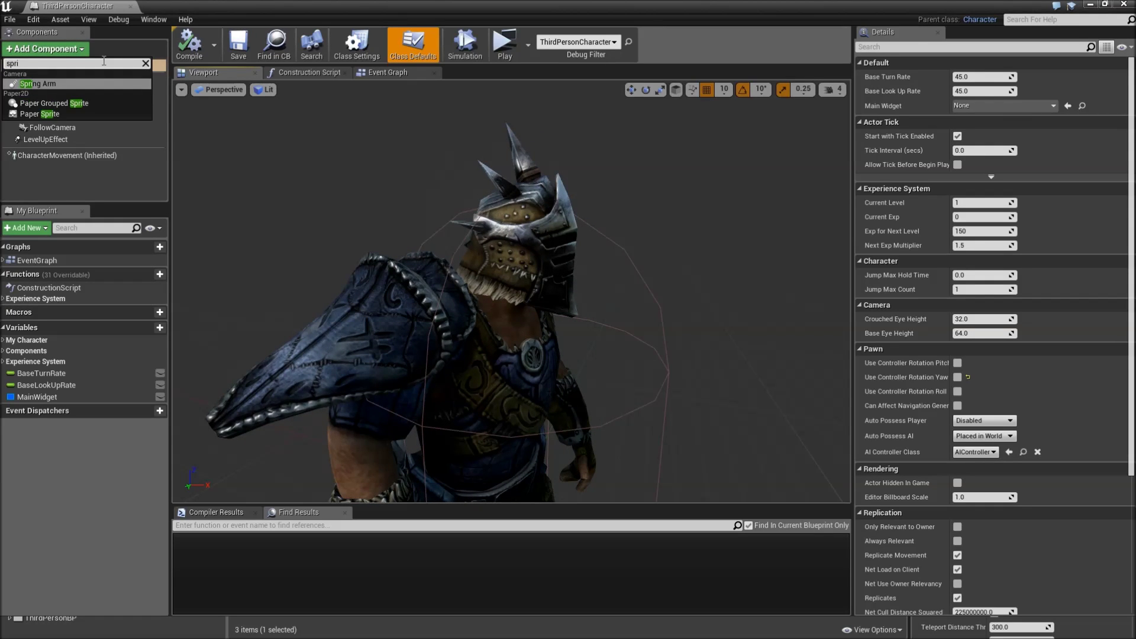
key(Return)
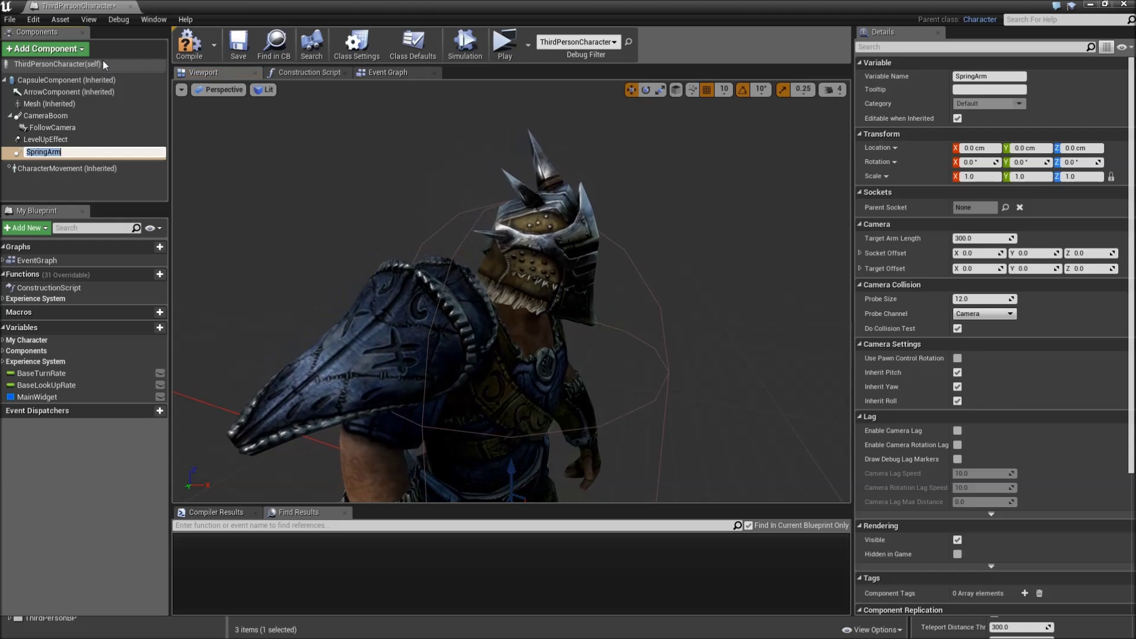
text(MapArm)
key(Return)
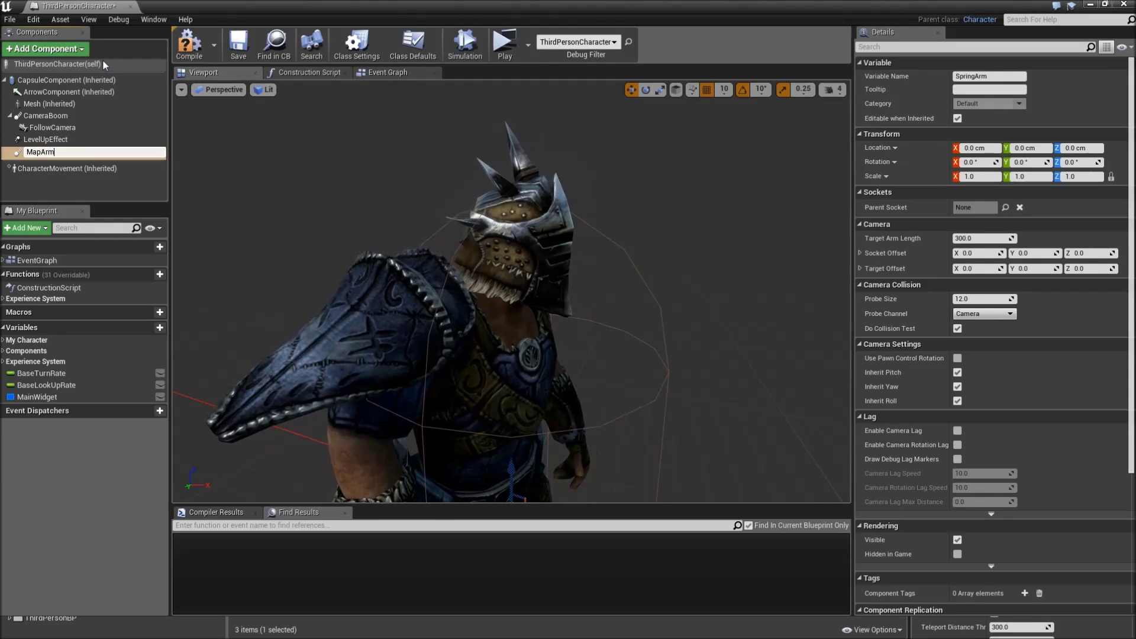
click(1023, 161)
text(-90)
key(Return)
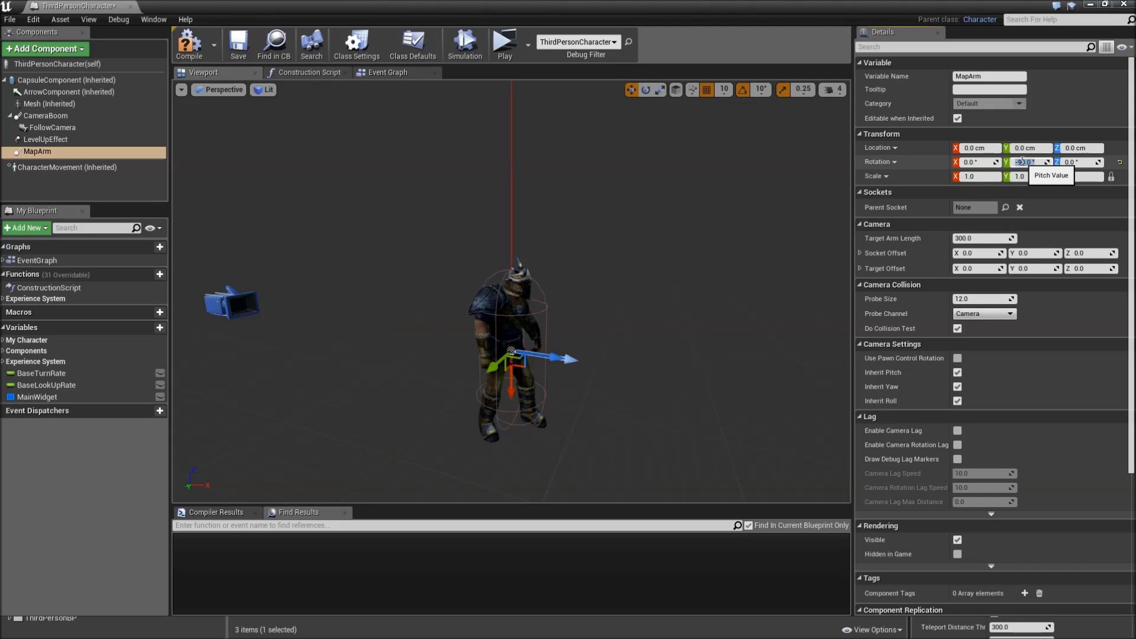
scroll(534, 184, down, 2)
scroll(513, 168, up, 1)
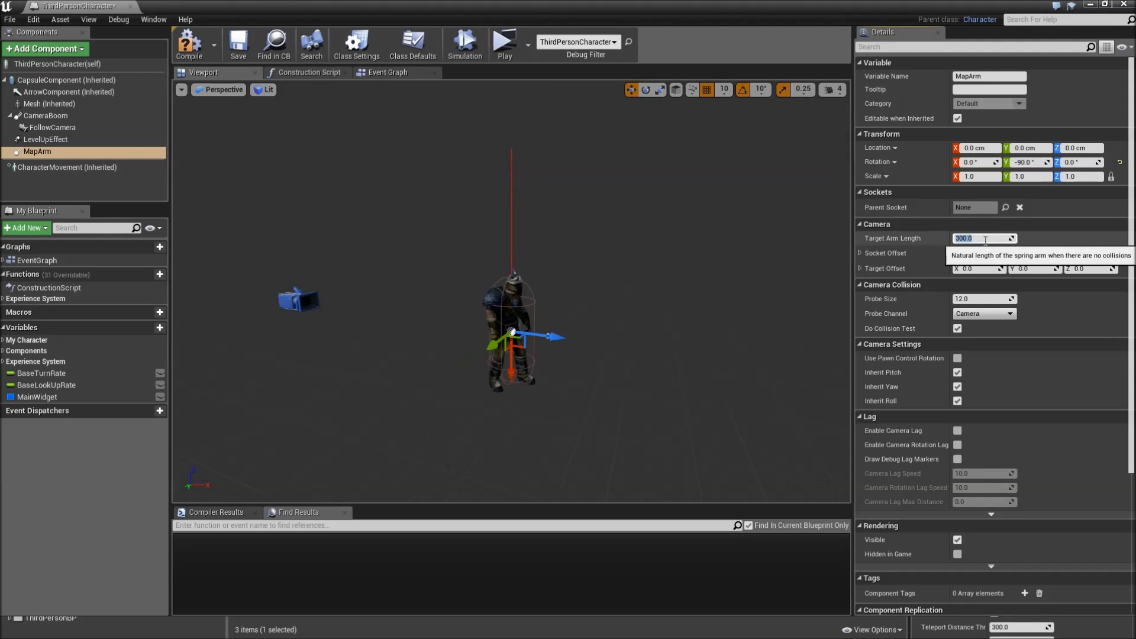
Step: Set MapArm's Target Arm Length to 650
click(971, 238)
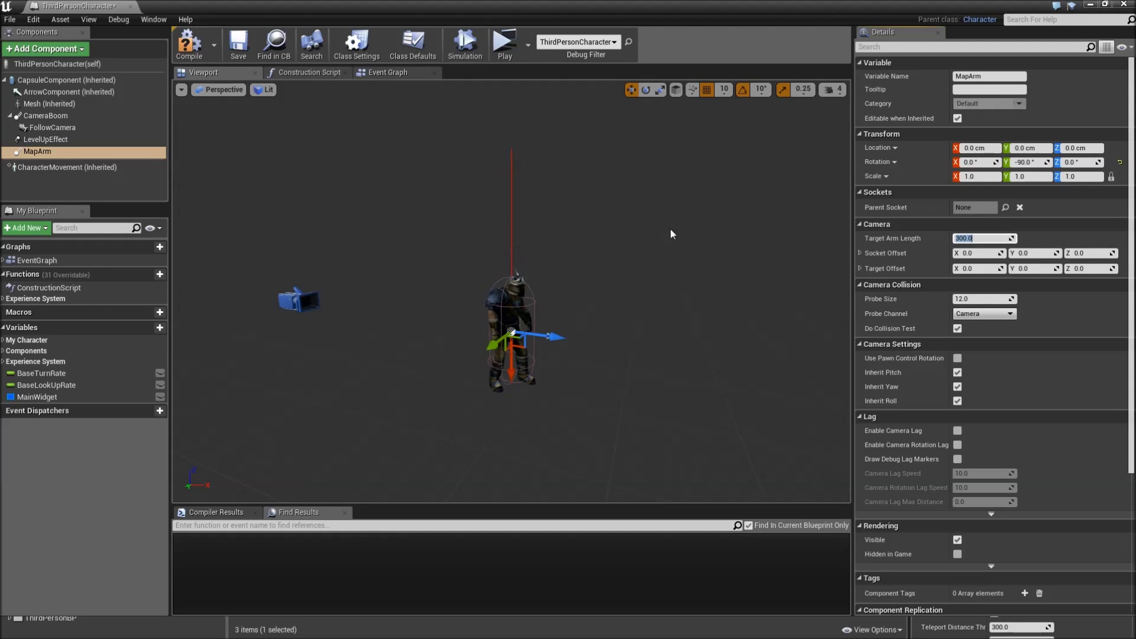
click(989, 239)
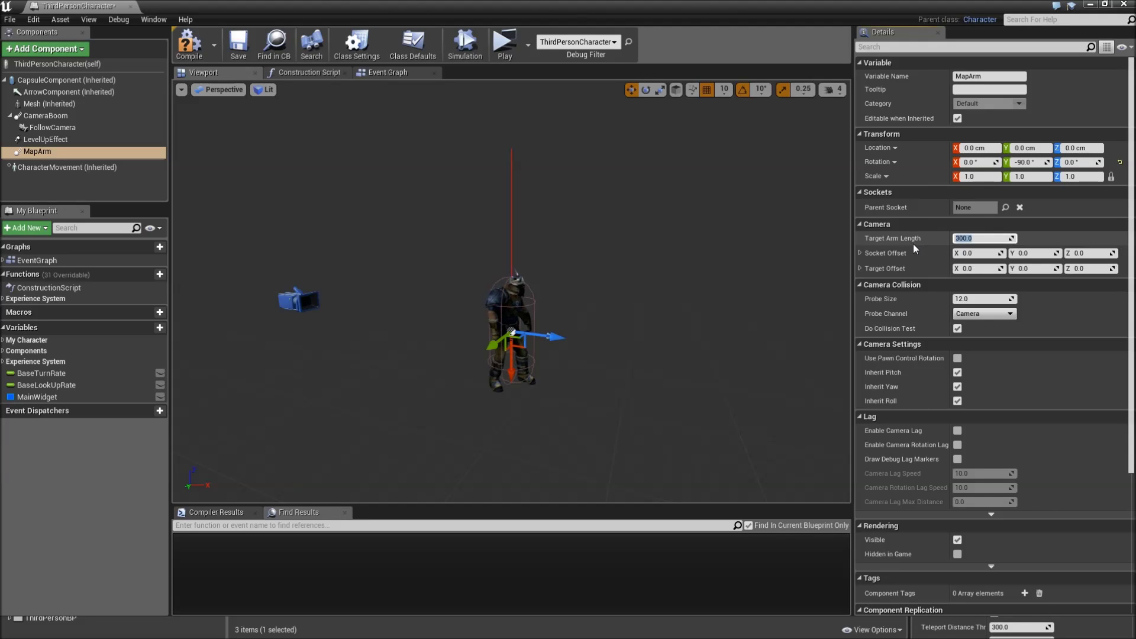
key(ctrl+a)
text(650)
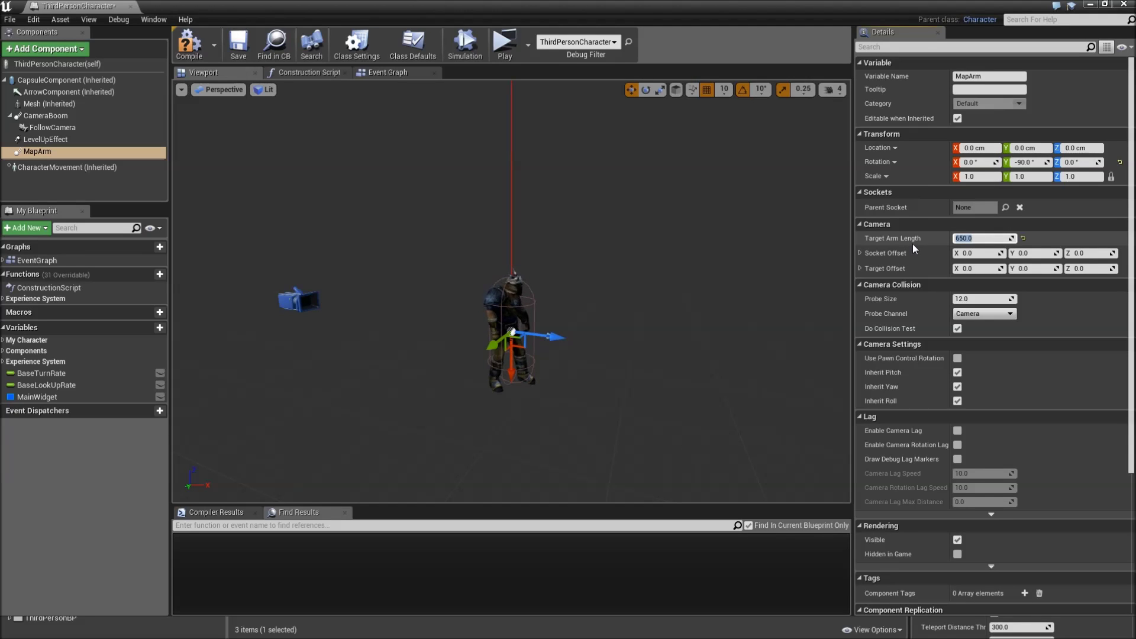
key(Return)
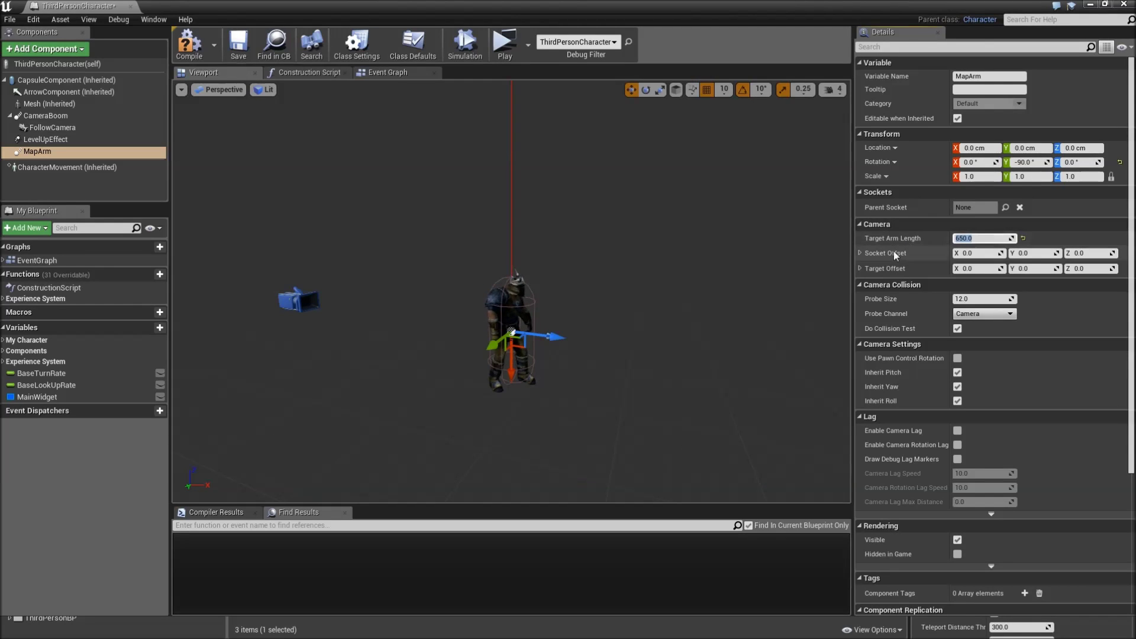
Step: Turn off MapArm's Do Collision Test and its Inherit Pitch, Yaw and Roll
click(958, 330)
scroll(911, 341, down, 1)
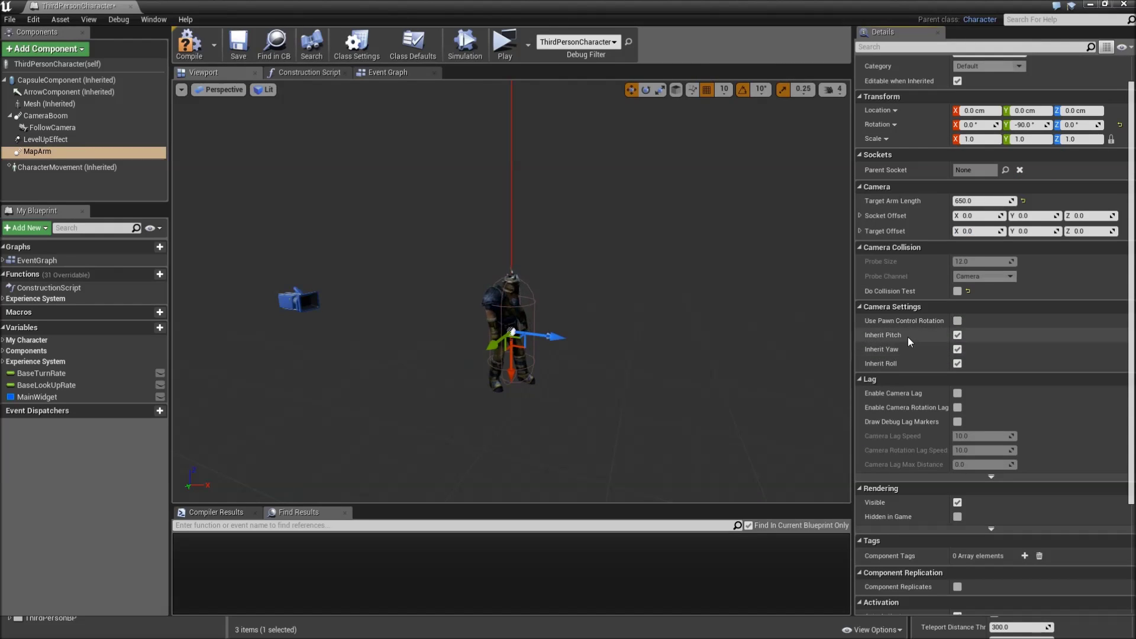
click(957, 335)
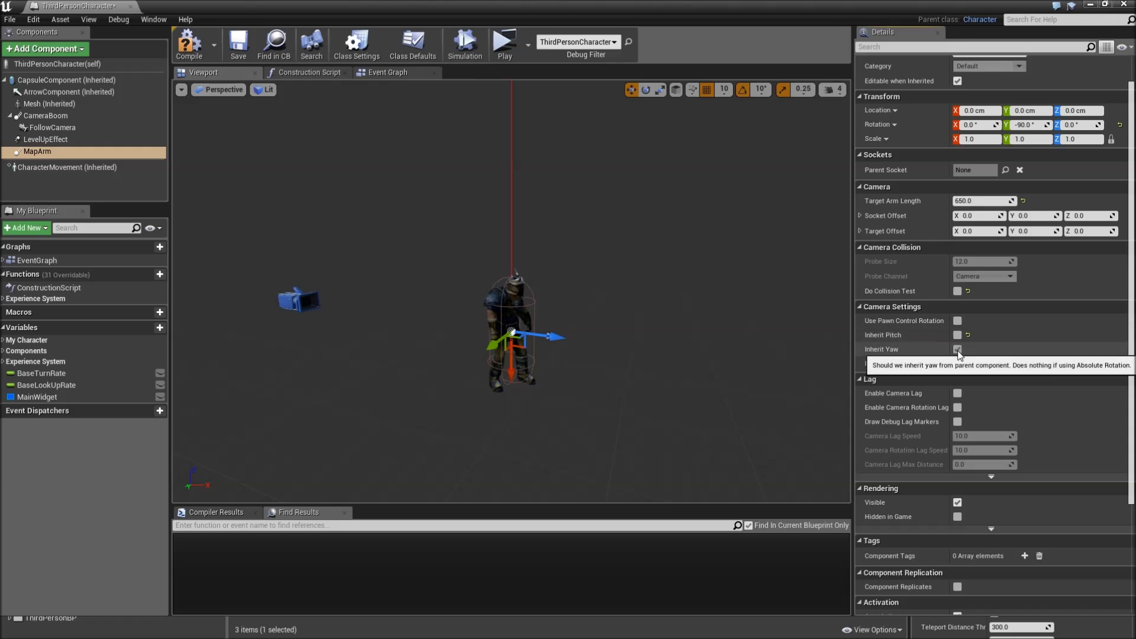
click(958, 349)
click(957, 364)
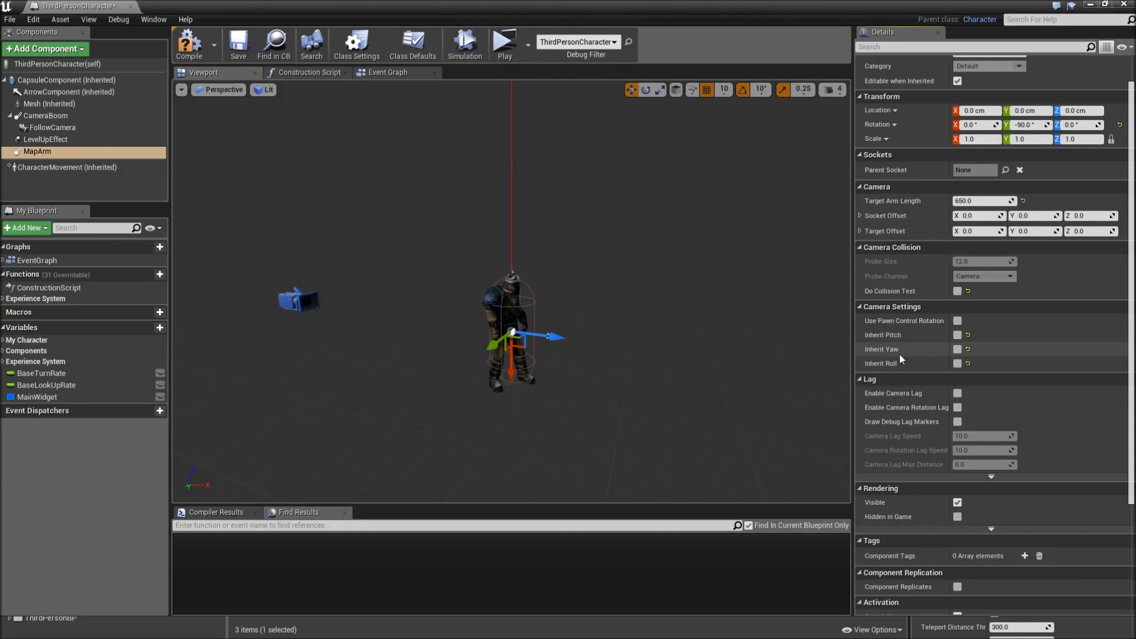
scroll(918, 343, down, 2)
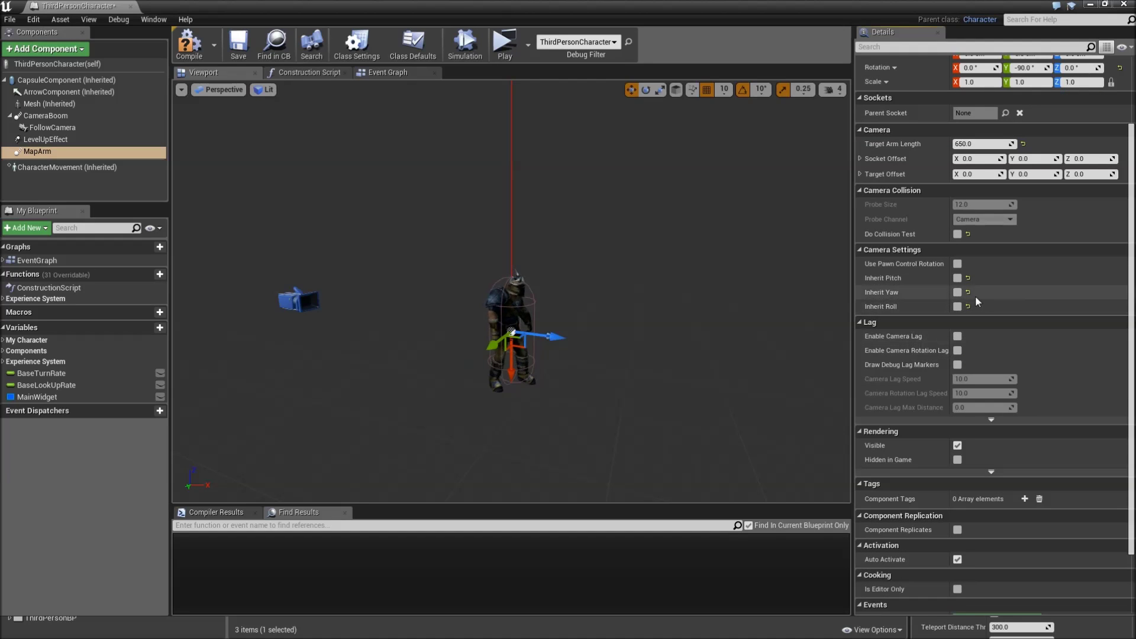
scroll(994, 283, down, 1)
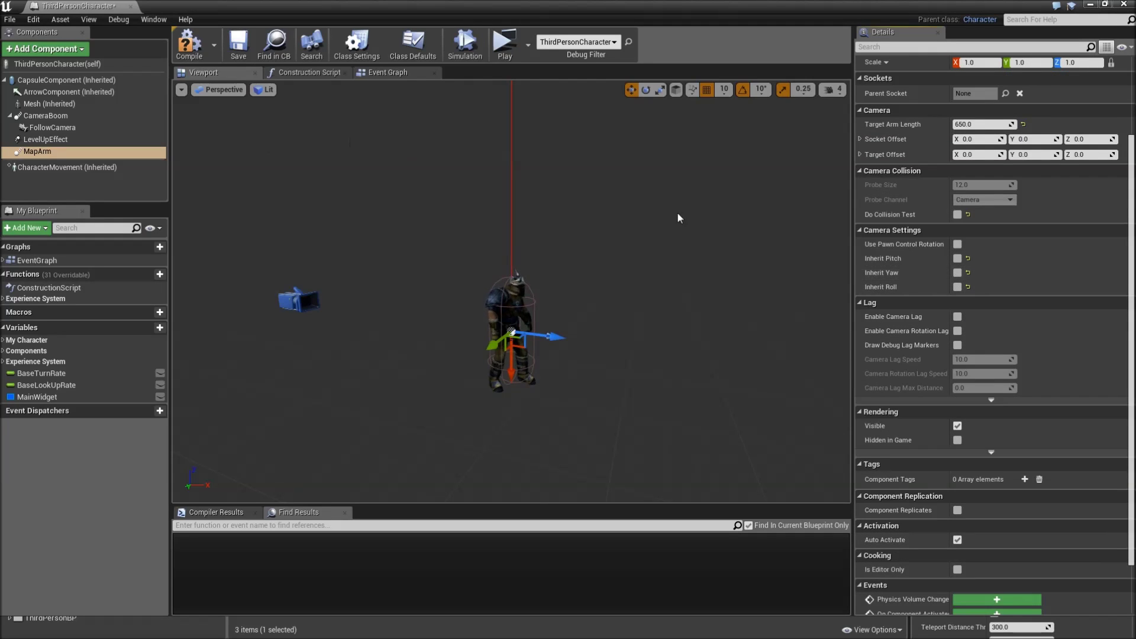
Step: Add a Child Actor component named MapCamera whose Child Actor Class is MapCapture
click(78, 50)
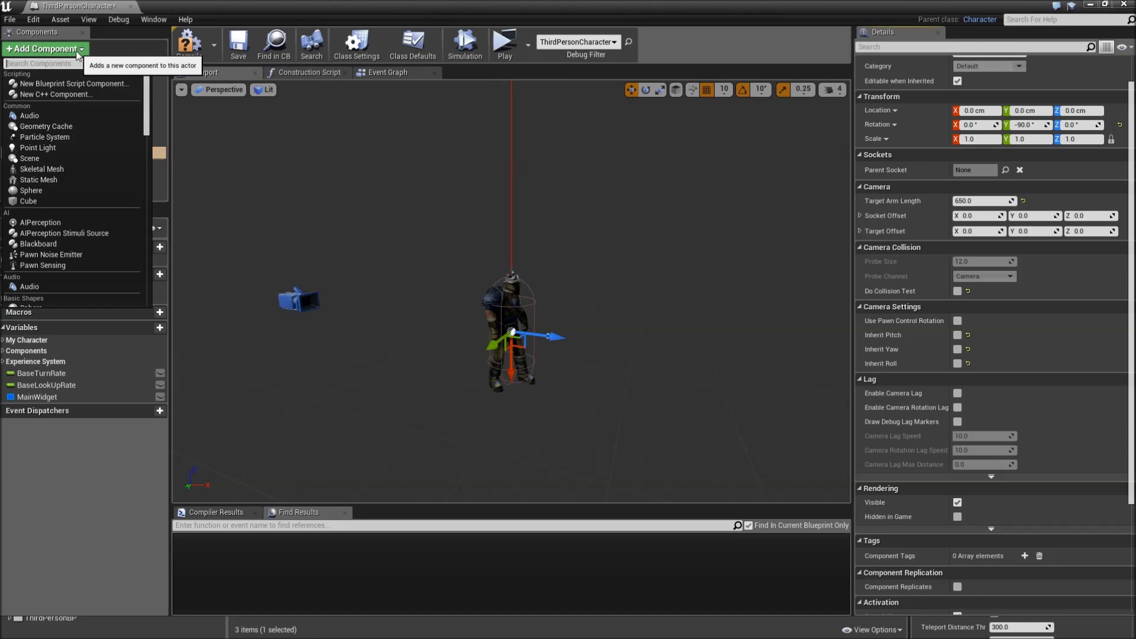
text(child)
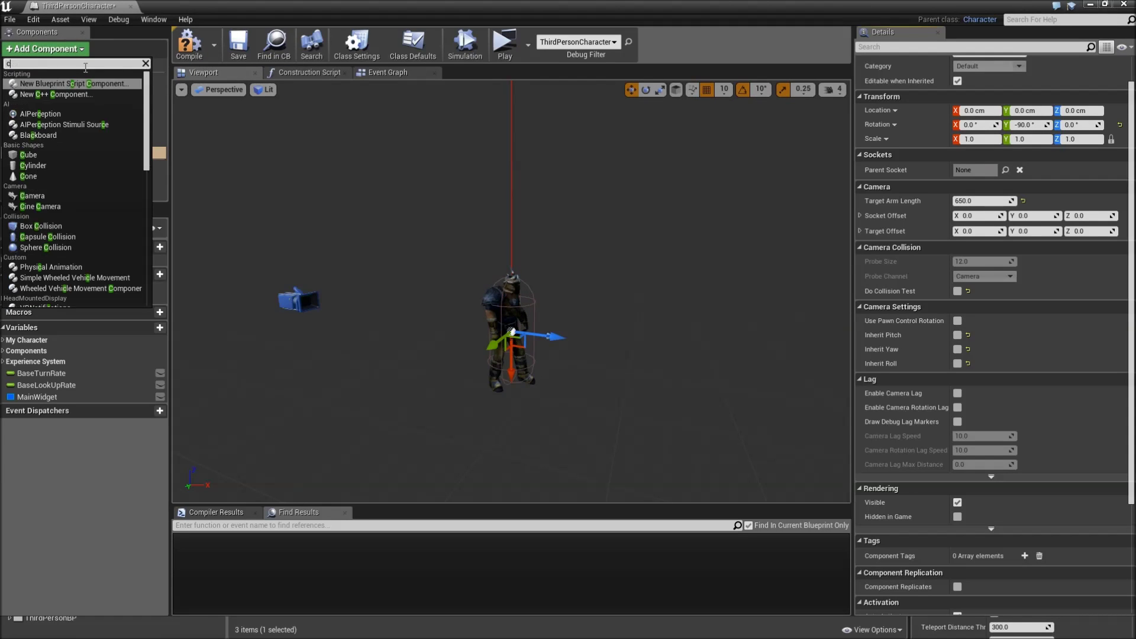
key(Return)
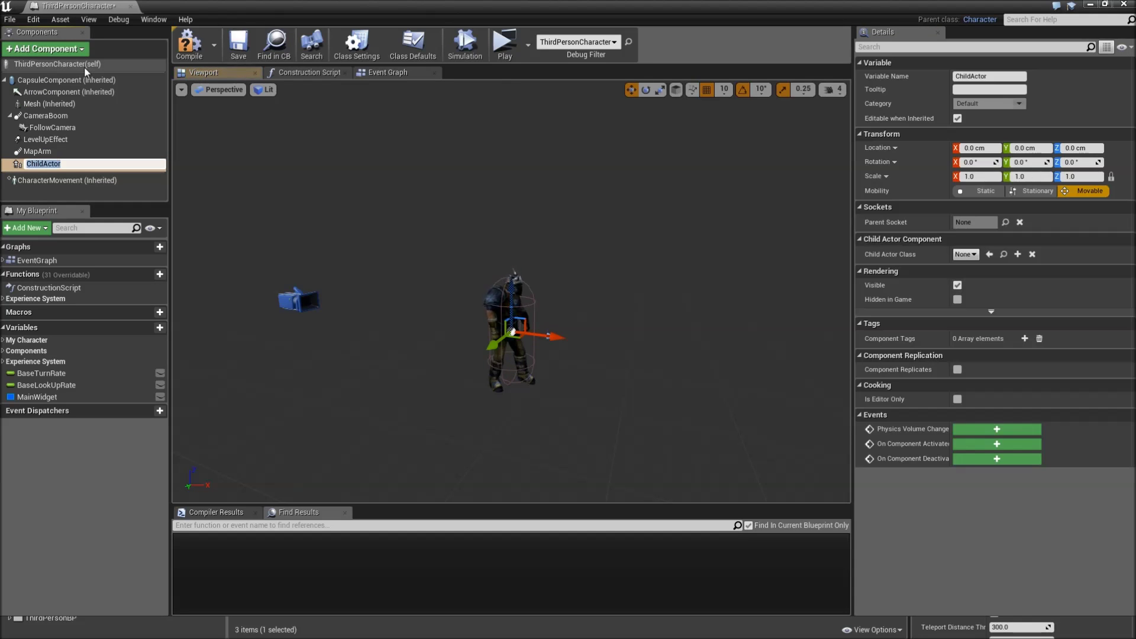
text(M)
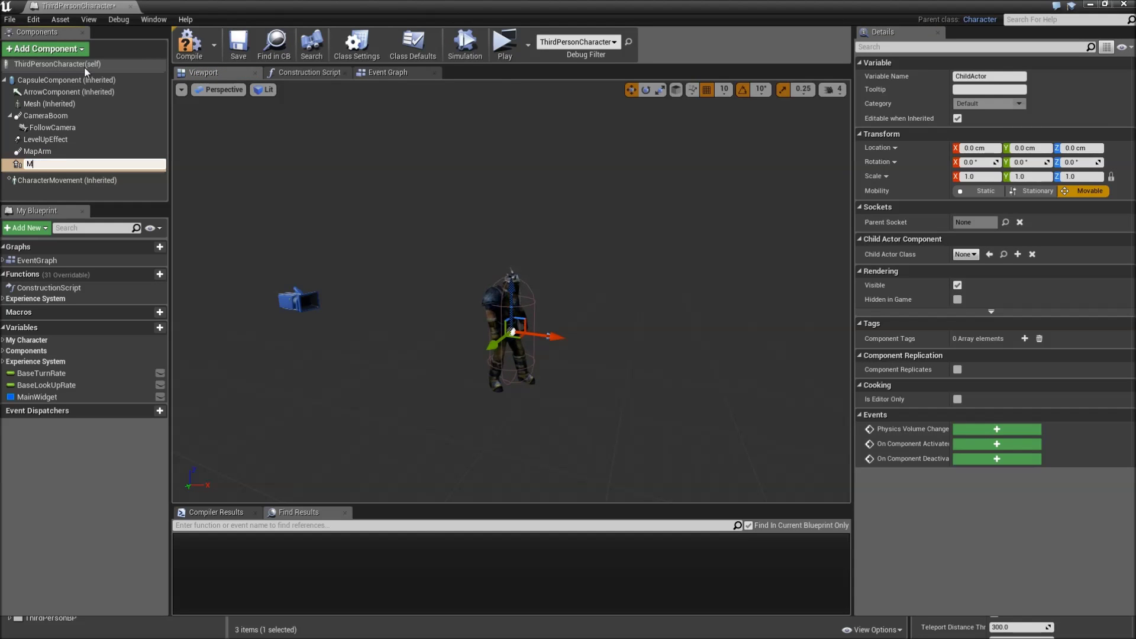
text(apCamera)
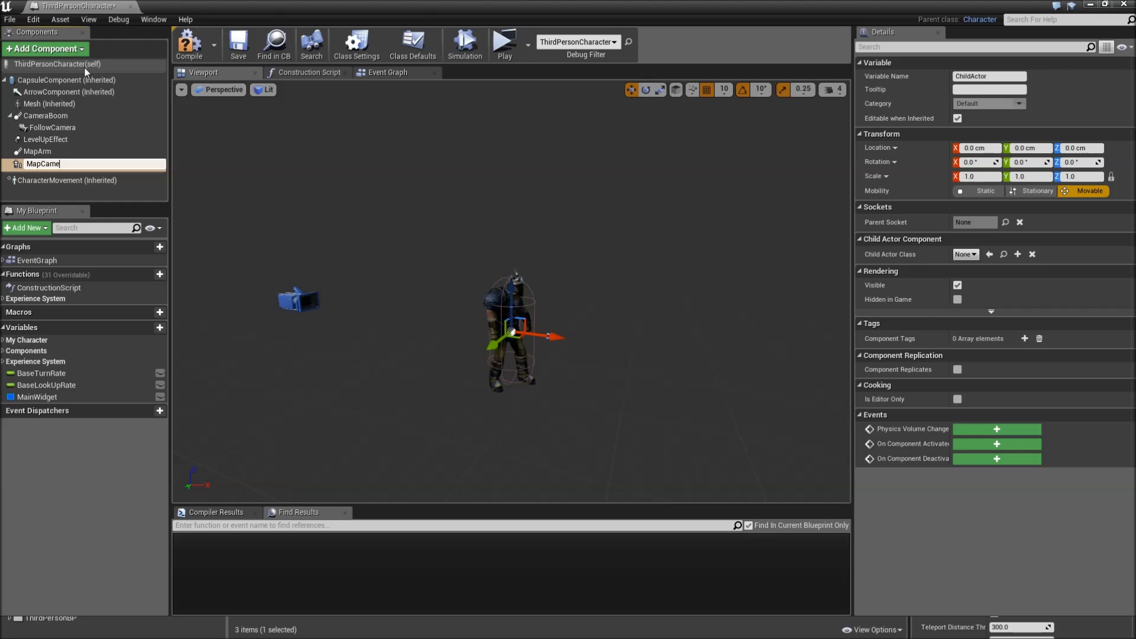
key(Return)
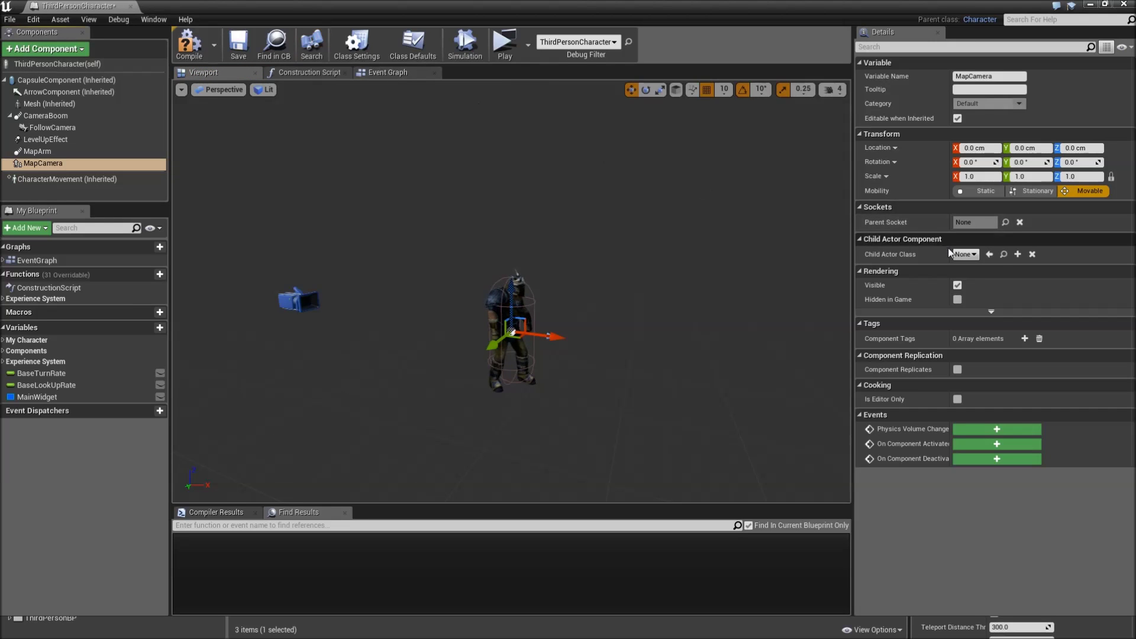
click(965, 255)
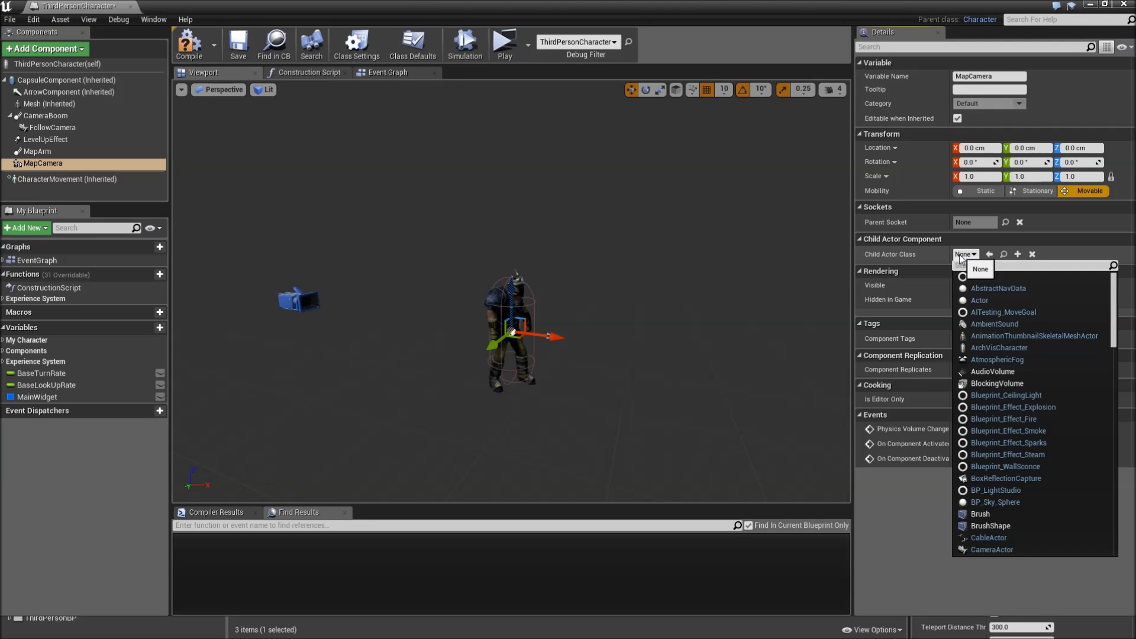
text(map)
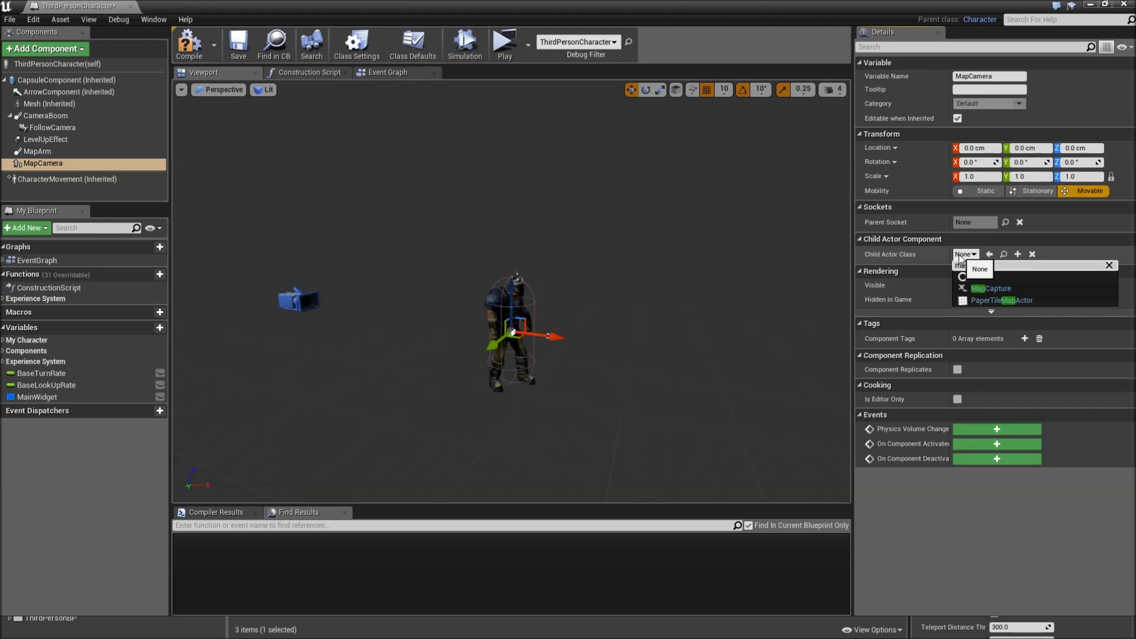
click(991, 289)
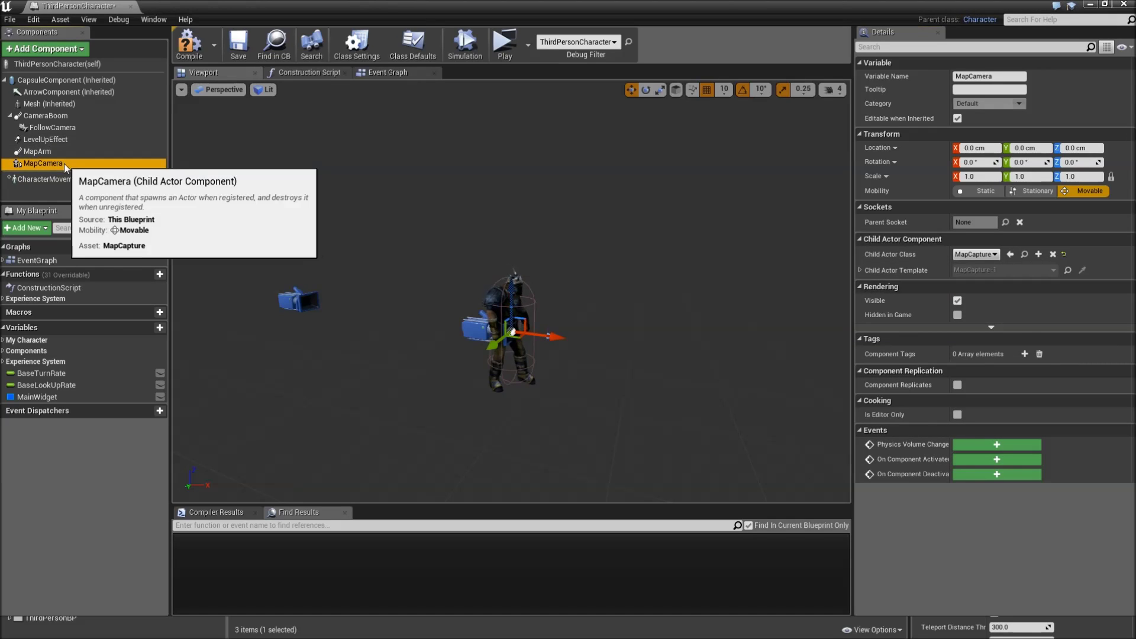
Step: Attach MapCamera under MapArm, set its Y rotation to 0, and save the Blueprint
drag(64, 163, 65, 155)
click(65, 154)
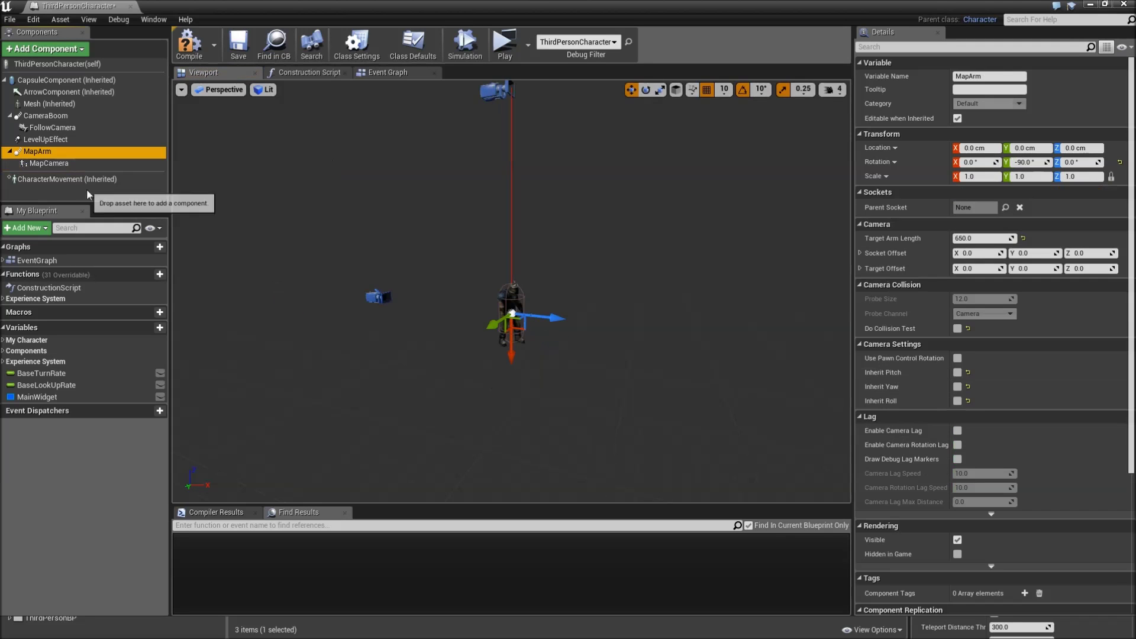
click(70, 166)
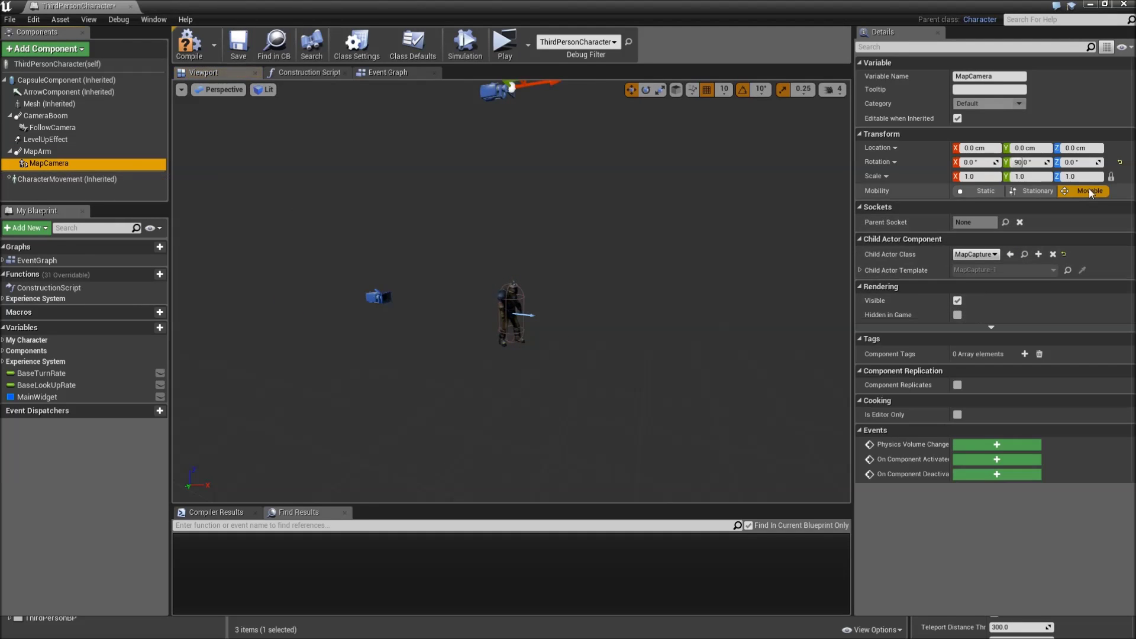
click(1024, 162)
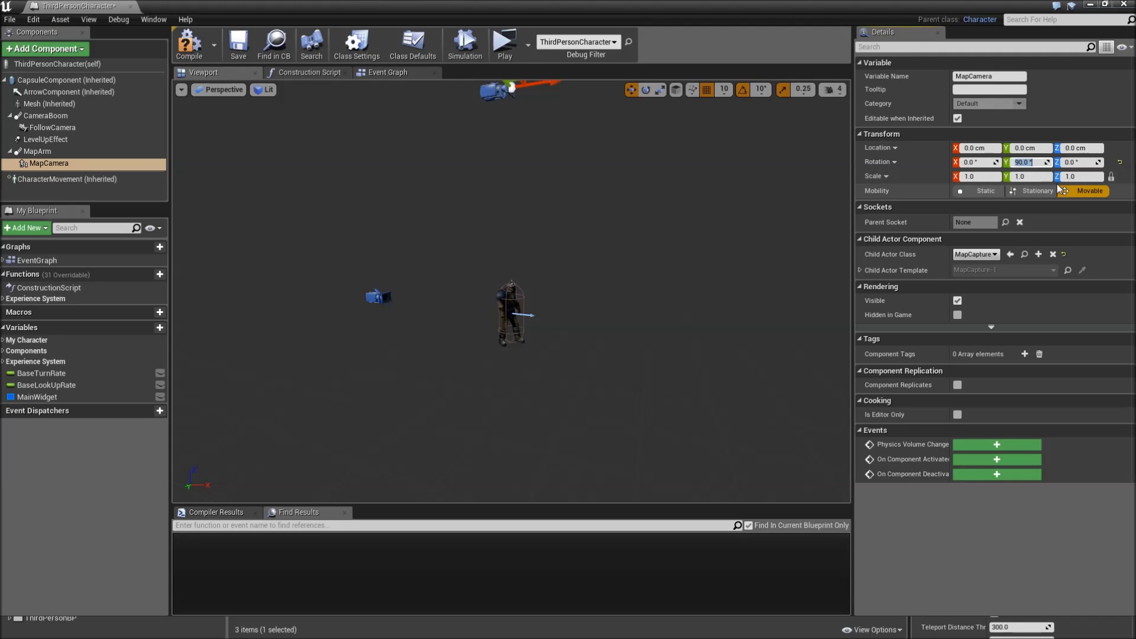
text(0)
key(Return)
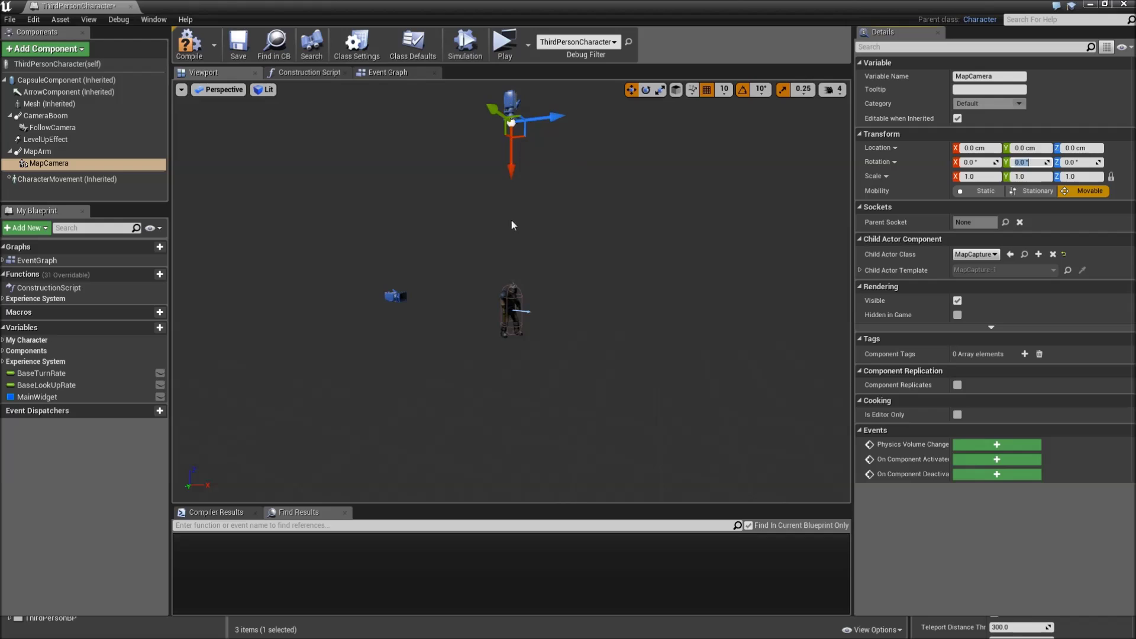
key(ctrl+s)
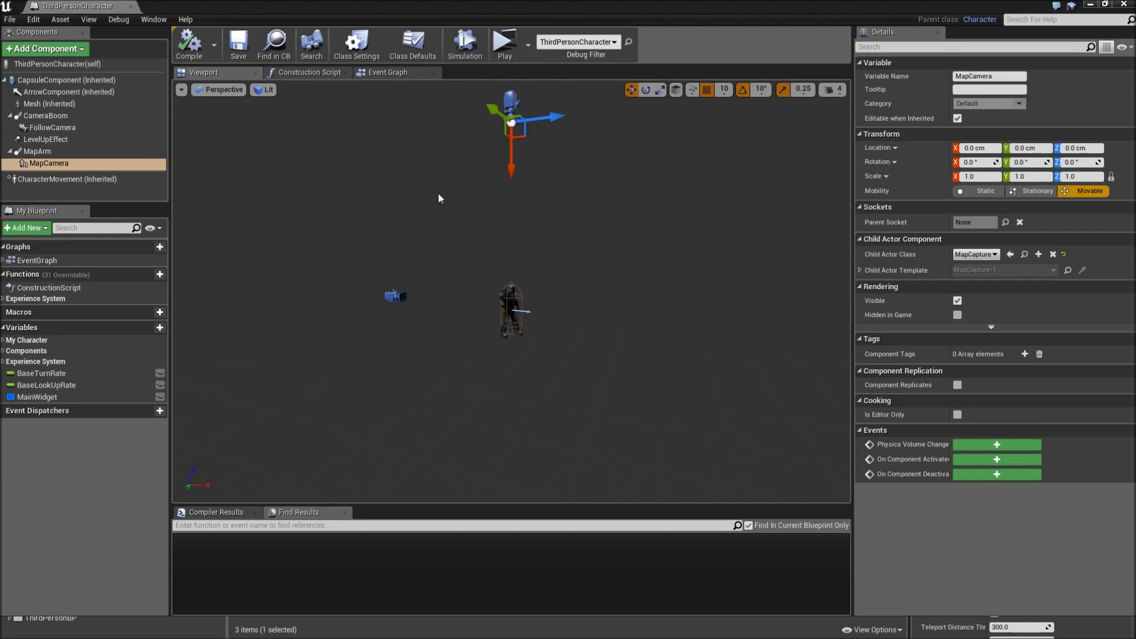
click(527, 289)
scroll(536, 292, up, 5)
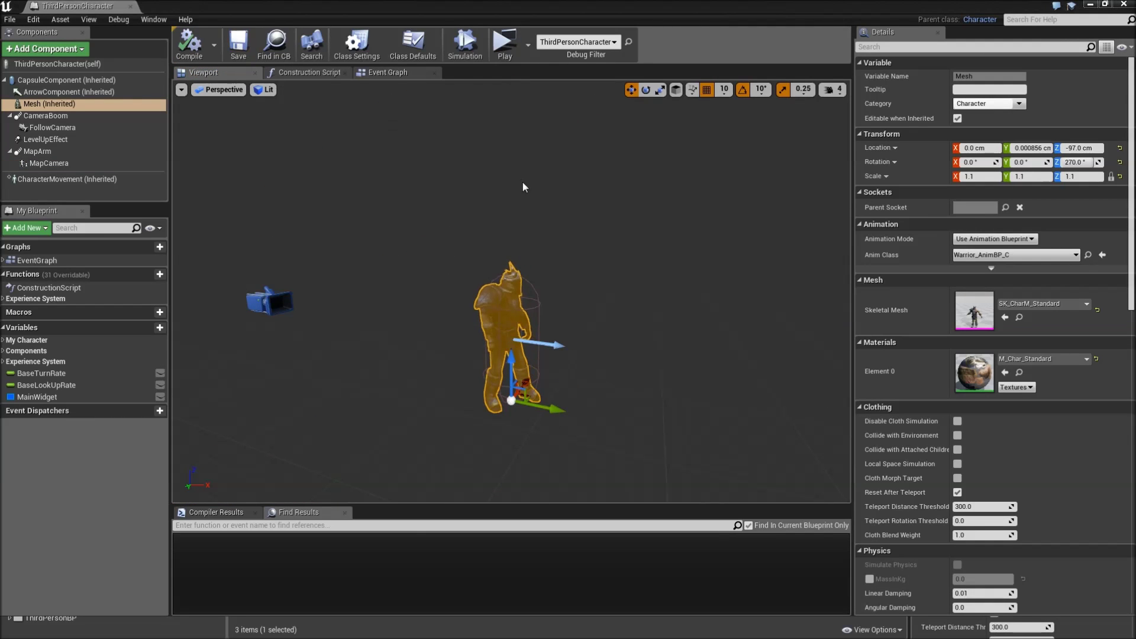
Step: Add a Paper Sprite component named Pointer using PlayerIcon_Sprite
click(80, 48)
text(sp)
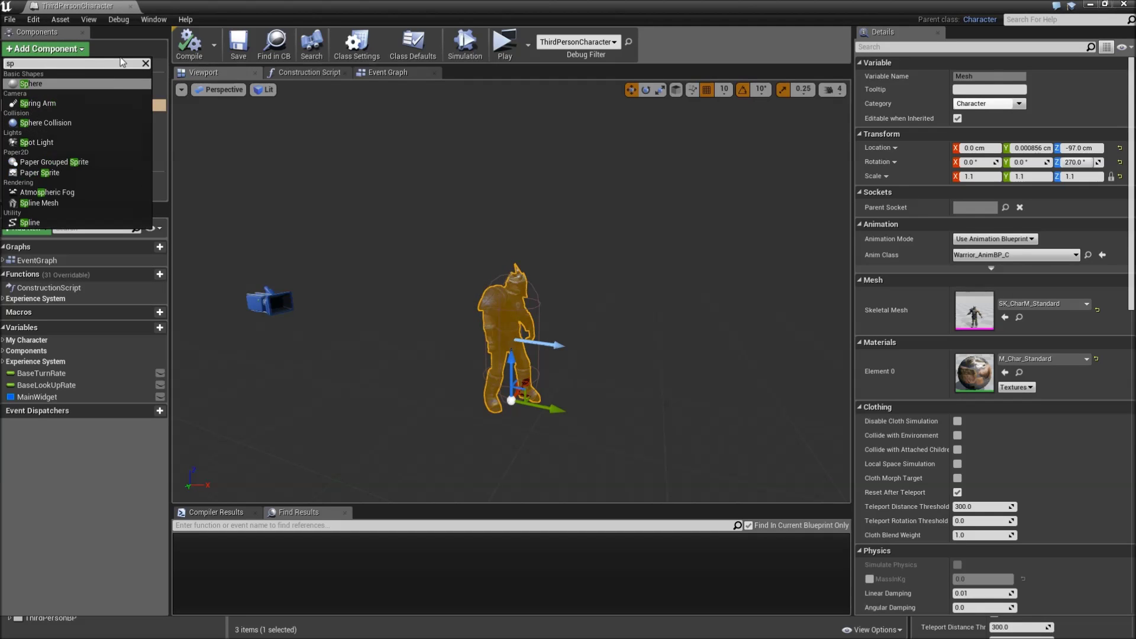
text(ri)
key(Down)
key(Down)
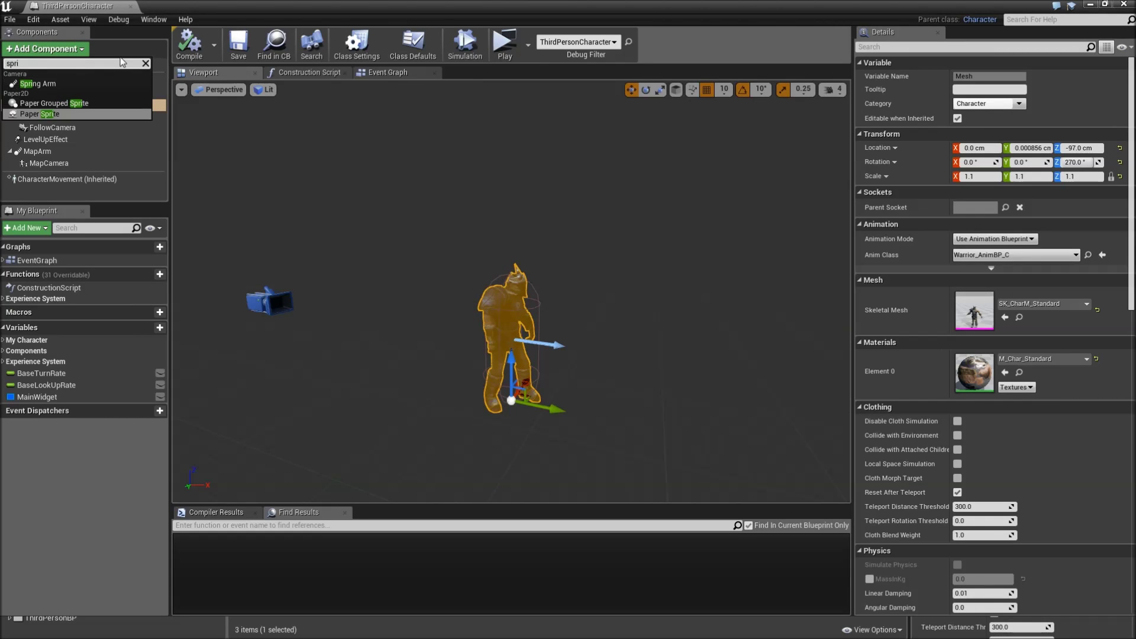
key(Return)
text(Pointer)
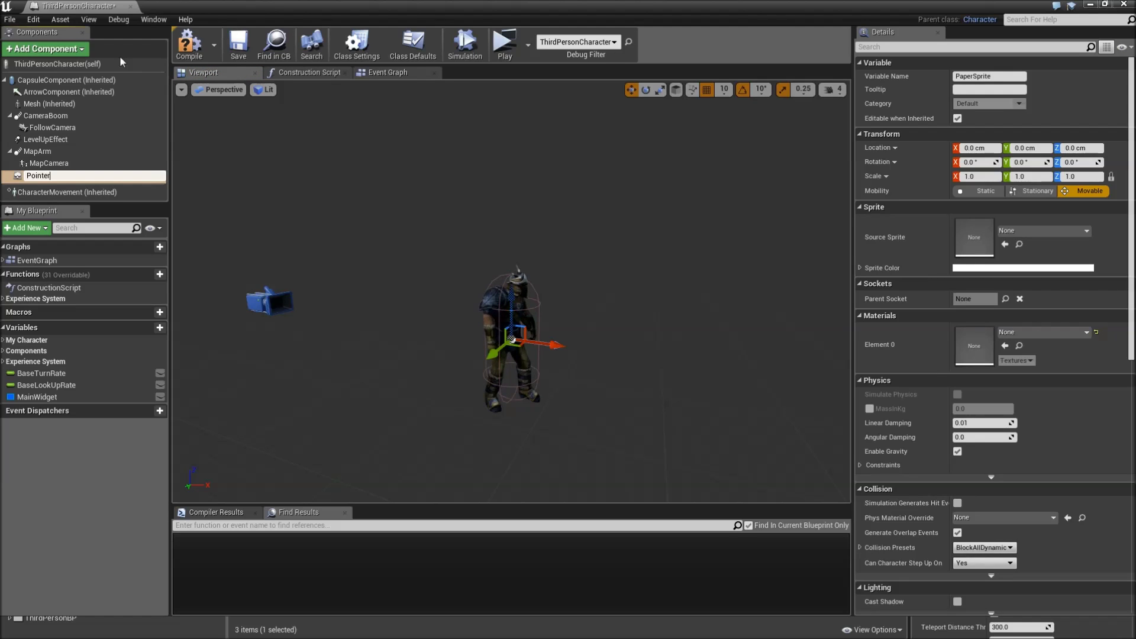
key(Return)
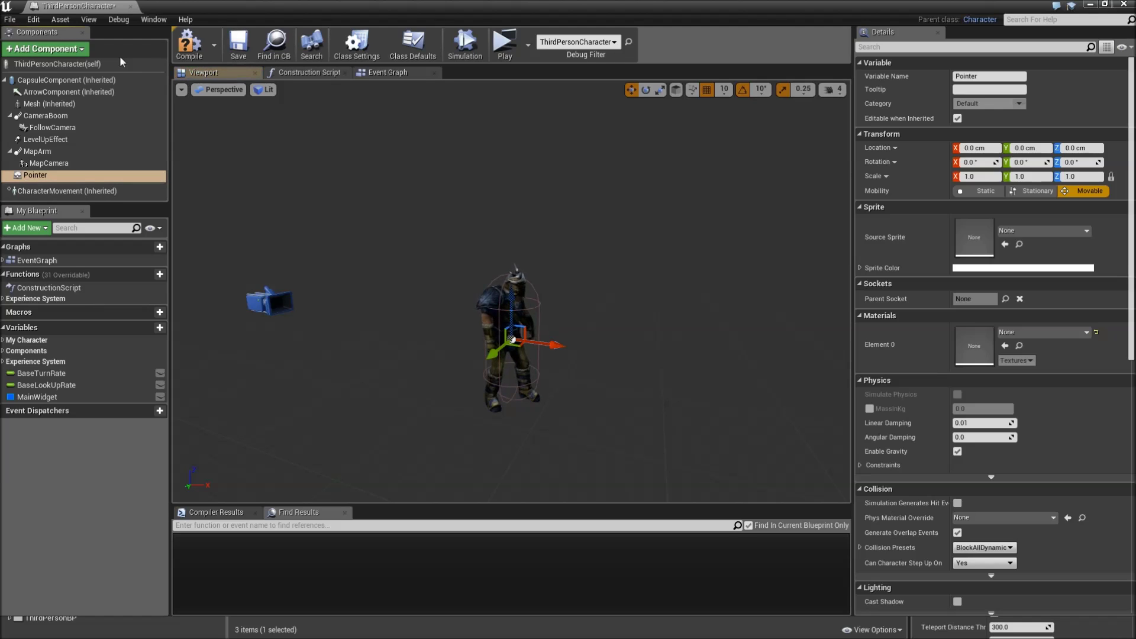
click(1016, 230)
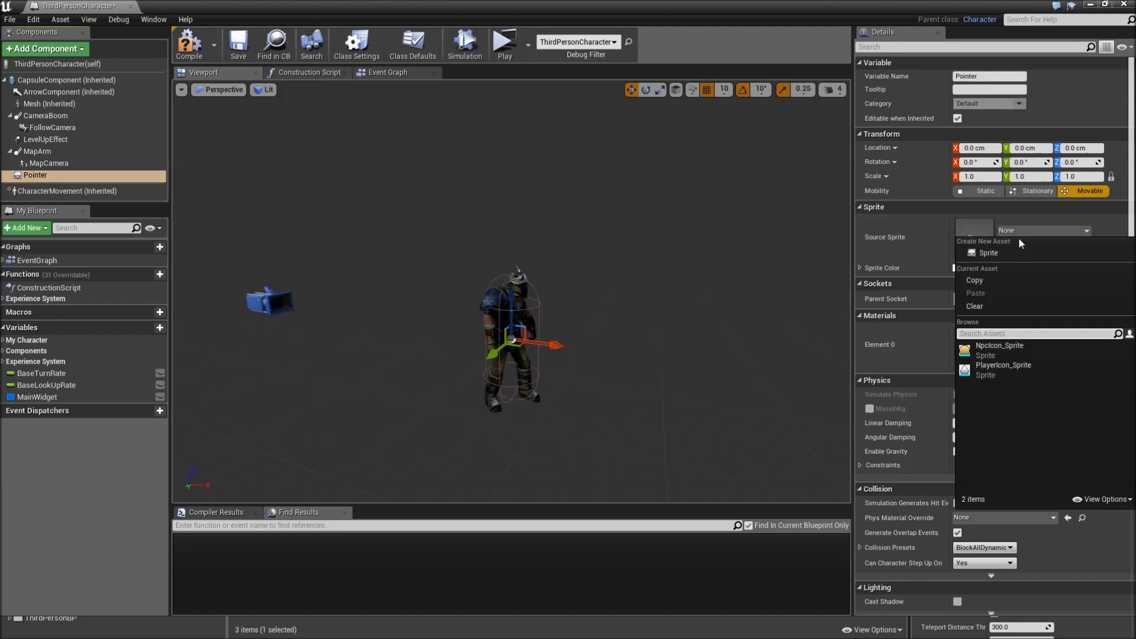
click(1026, 367)
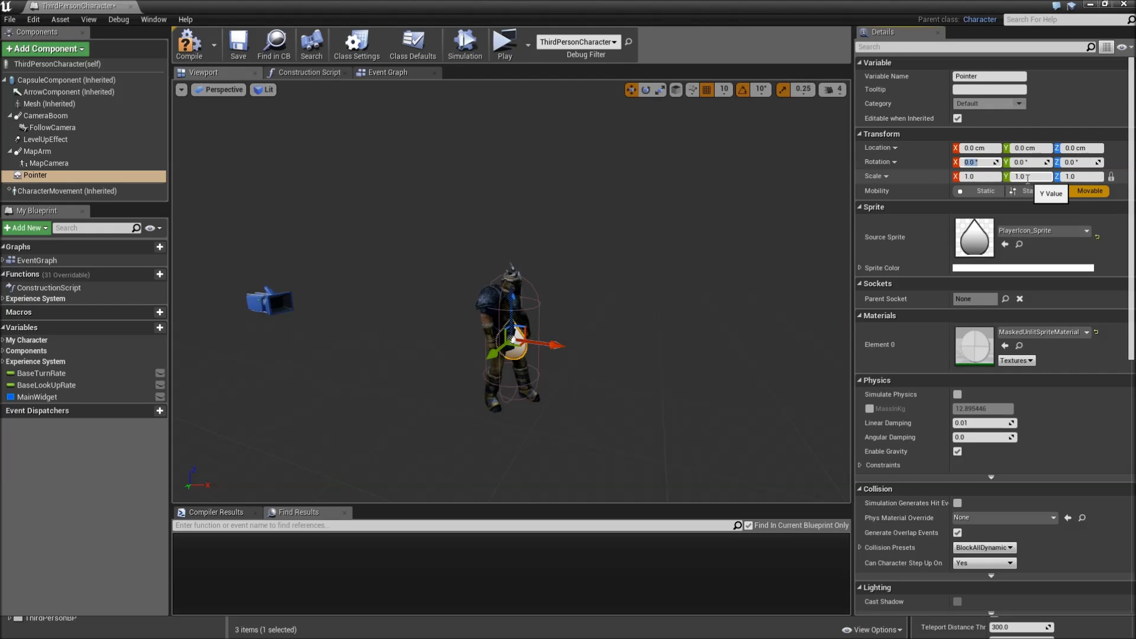
Step: Rotate the Pointer -90 on Z, raise it above the character's head, and scale it 2.5
click(1082, 162)
text(-9)
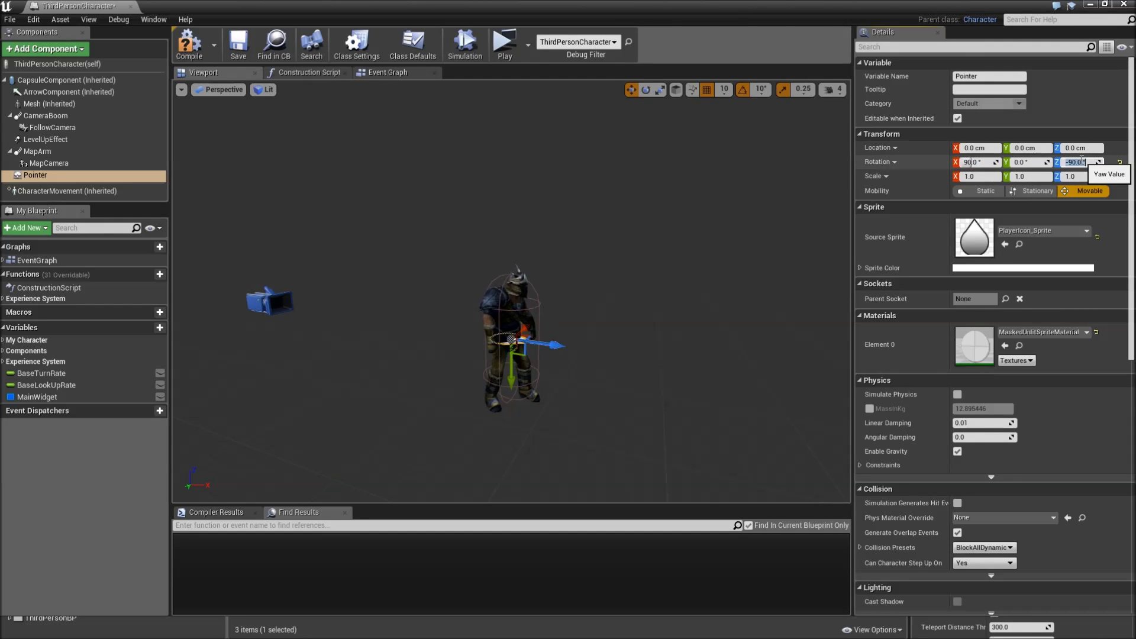
key(Return)
scroll(512, 296, up, 3)
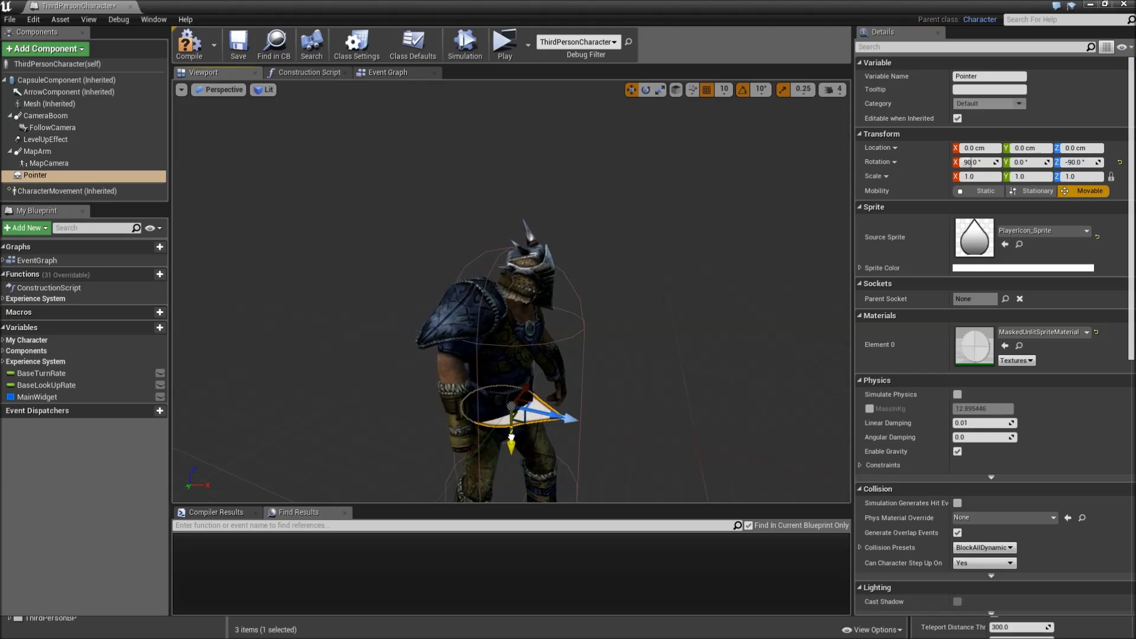
drag(511, 436, 534, 209)
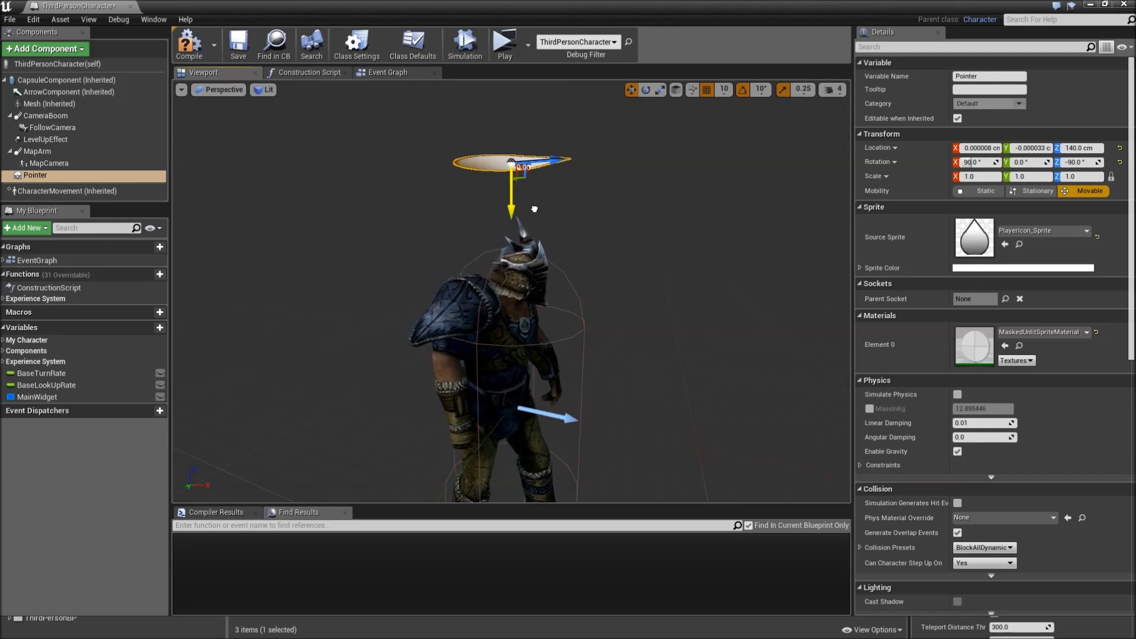
drag(534, 209, 534, 183)
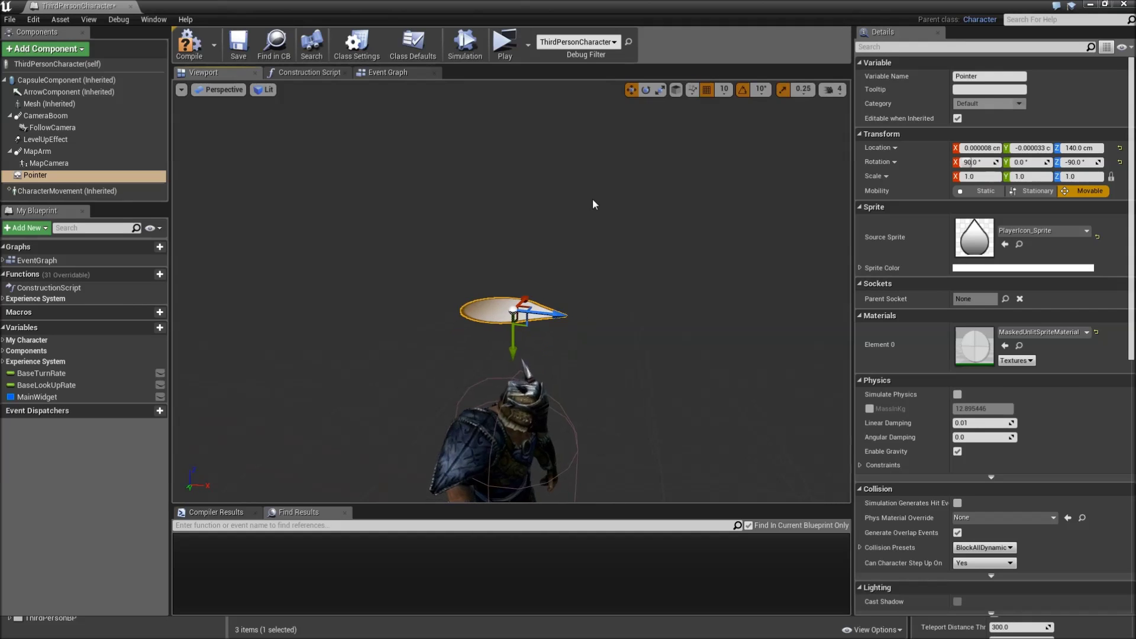
right_drag(595, 205, 595, 222)
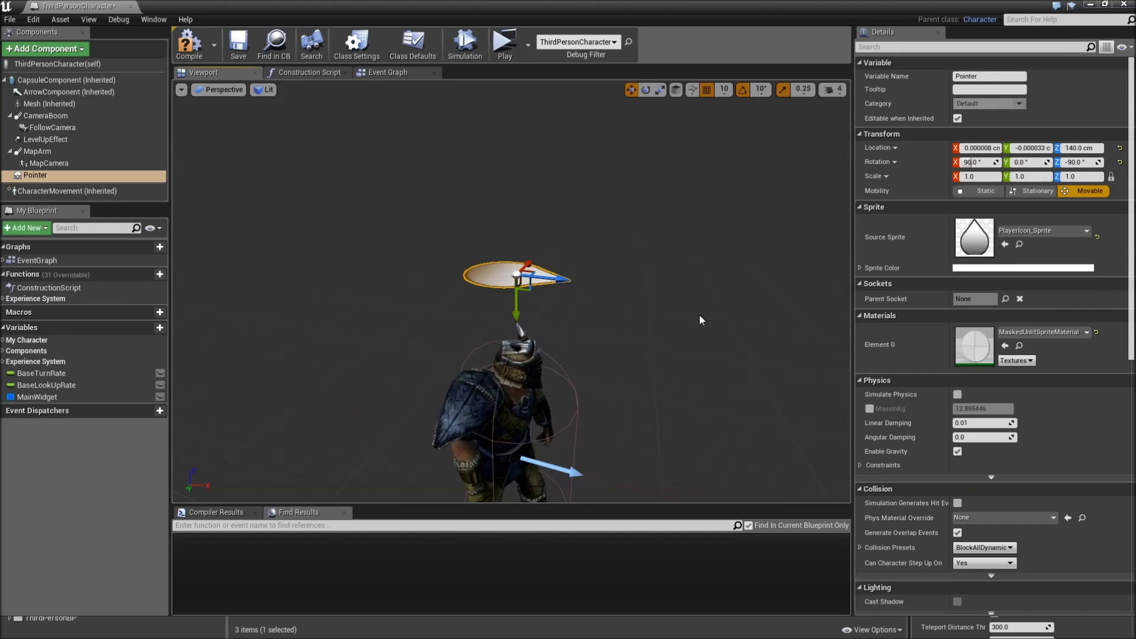
click(982, 177)
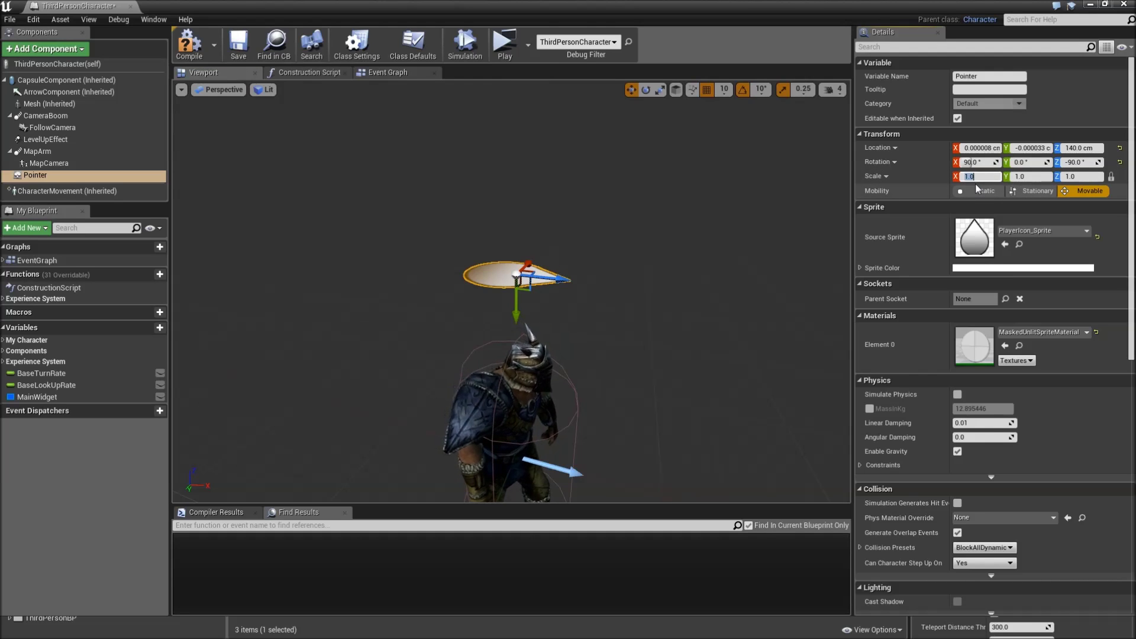
text(2.5)
key(Return)
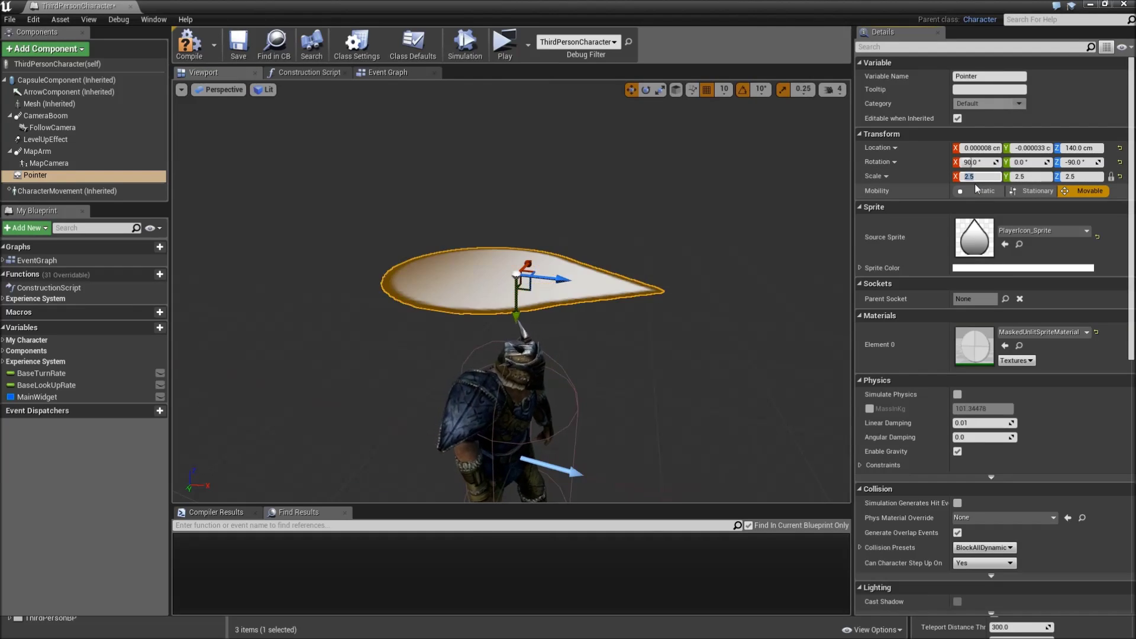
scroll(948, 289, down, 2)
scroll(947, 290, down, 2)
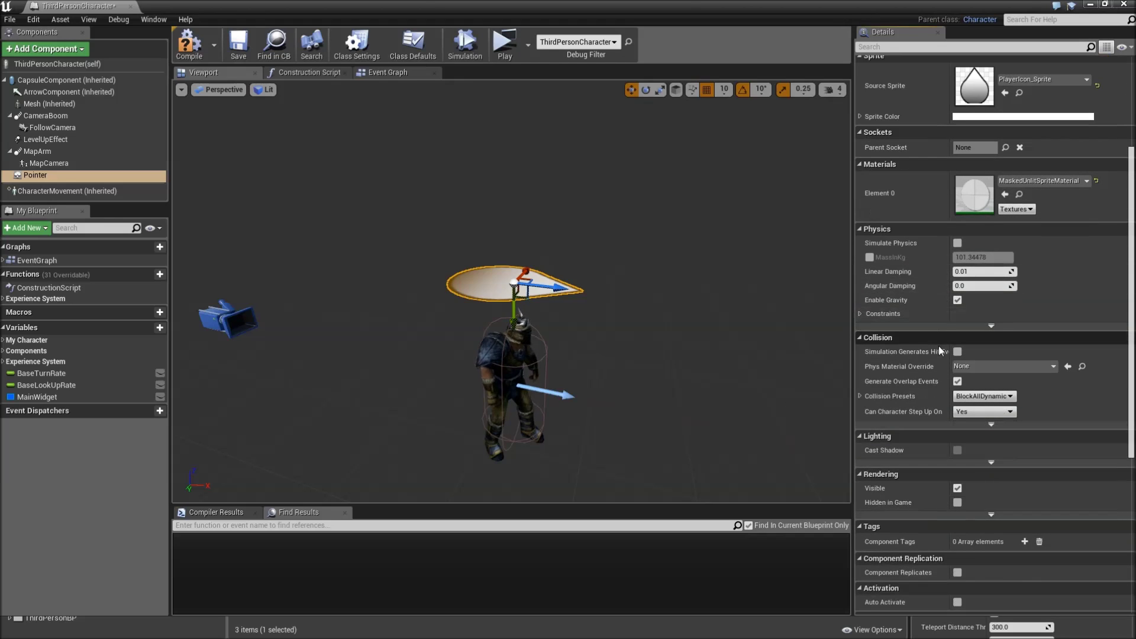
Step: Disable Generate Overlap Events on the Pointer and set its Collision Preset to NoCollision
click(958, 382)
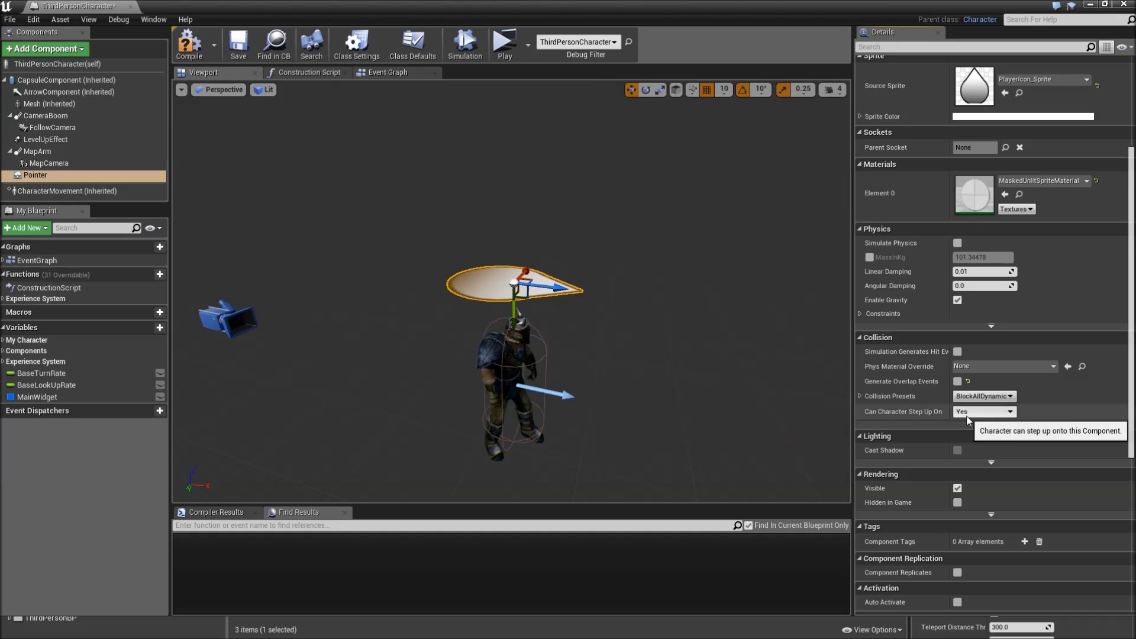
click(969, 401)
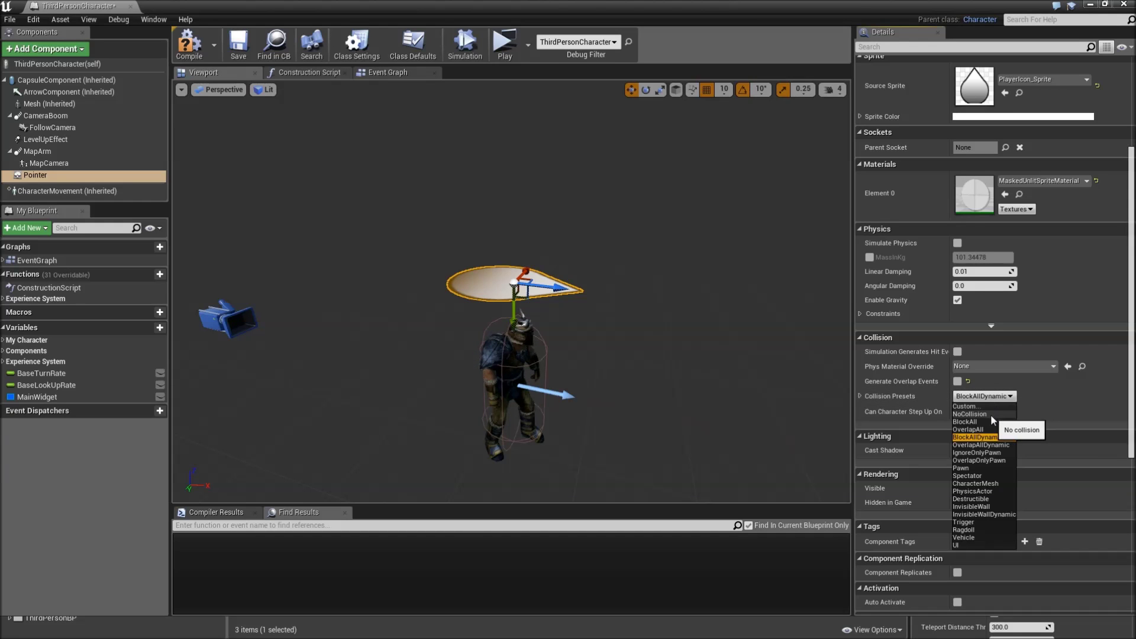
click(990, 415)
scroll(900, 246, up, 4)
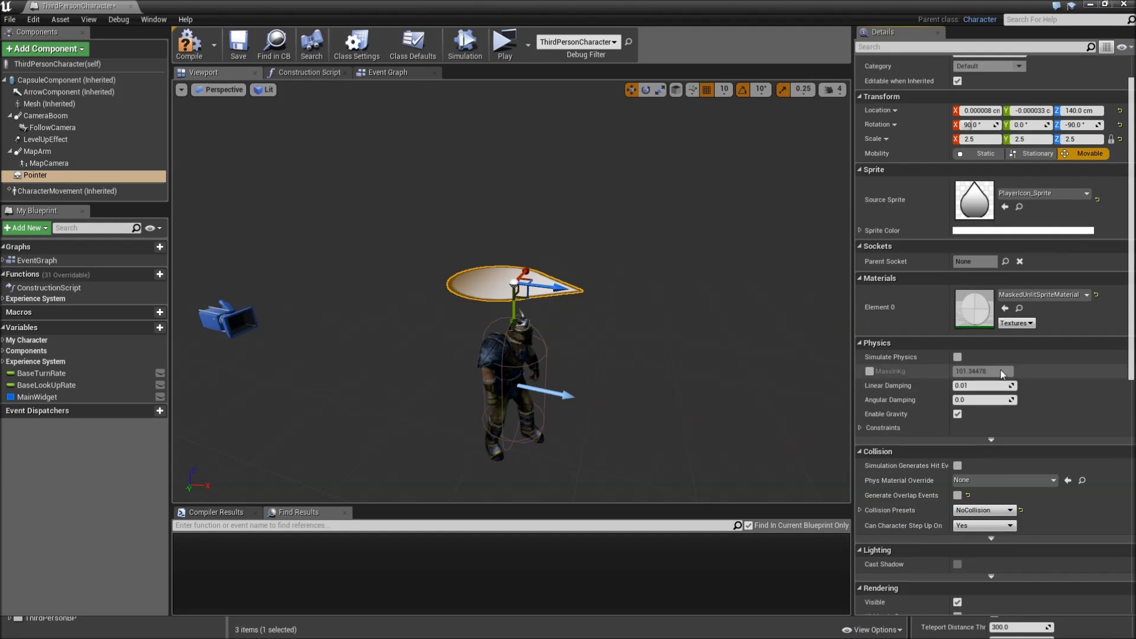
Step: Change the Pointer's Sprite Color to yellow (FFFB2DFF) in the Color Picker
click(859, 230)
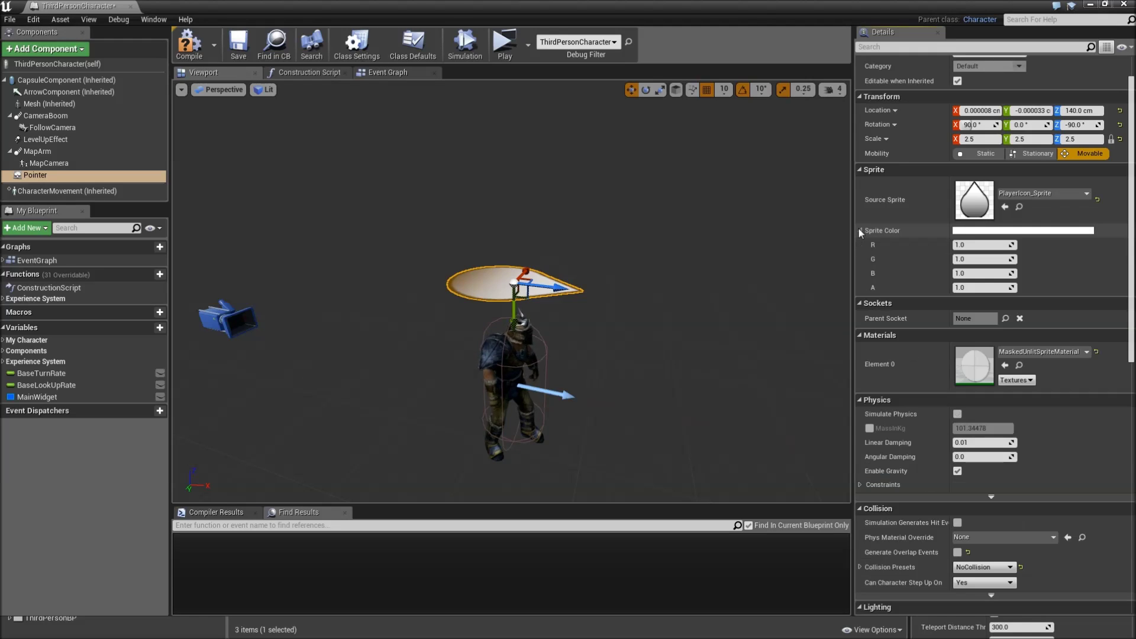
click(859, 230)
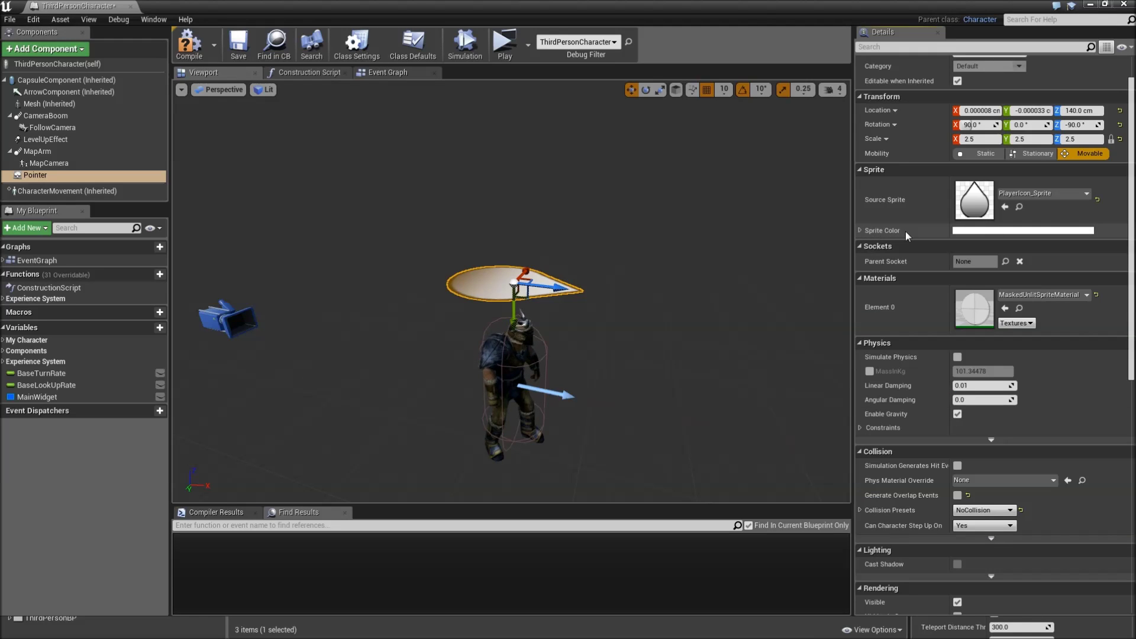
click(984, 236)
drag(856, 243, 898, 211)
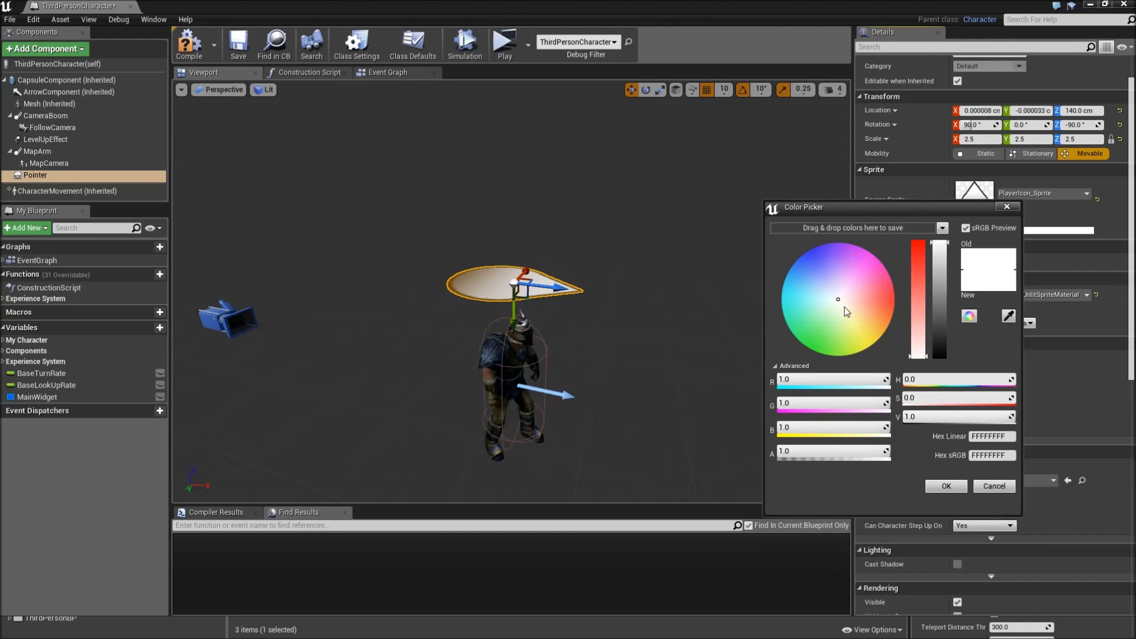
drag(844, 307, 868, 347)
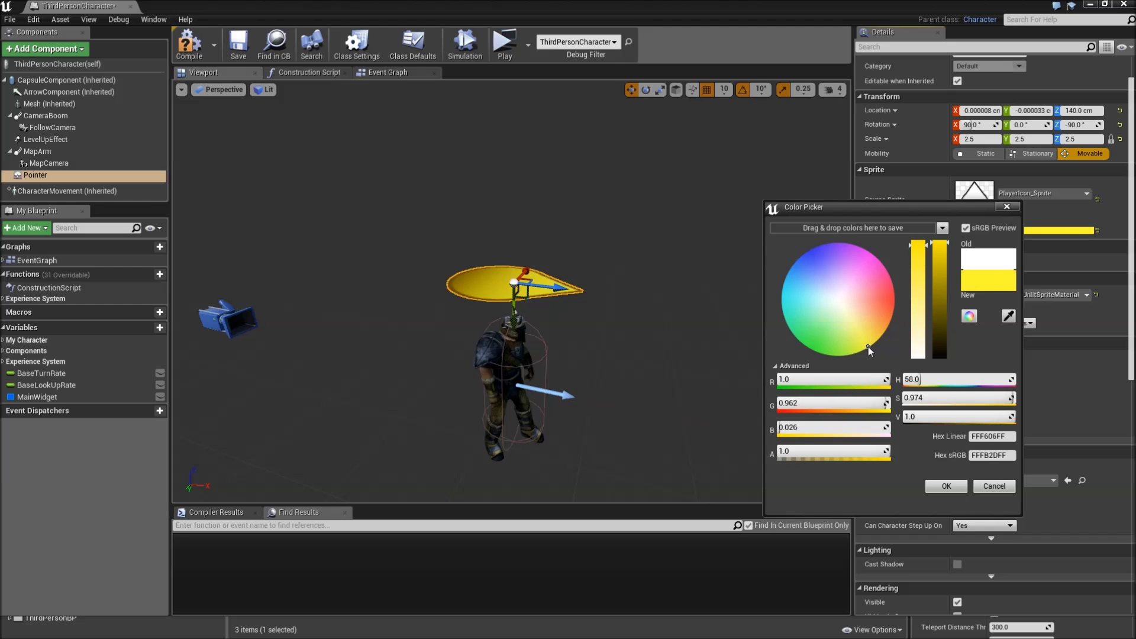
click(947, 486)
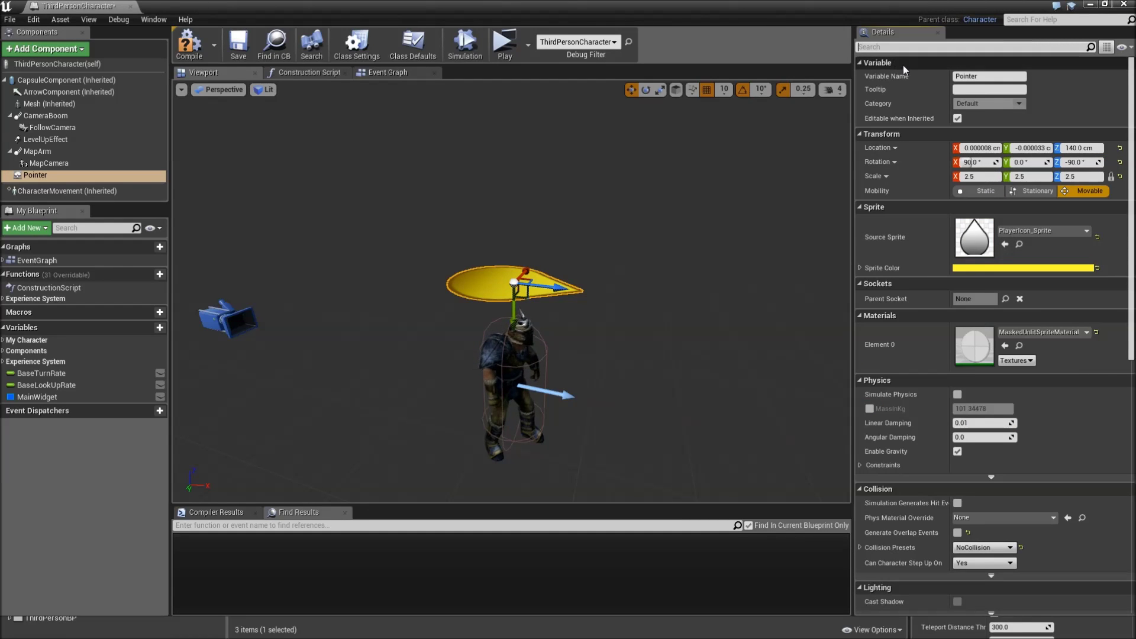
Step: Enable Owner No See on the Pointer so the owning player can't see it
text(owner)
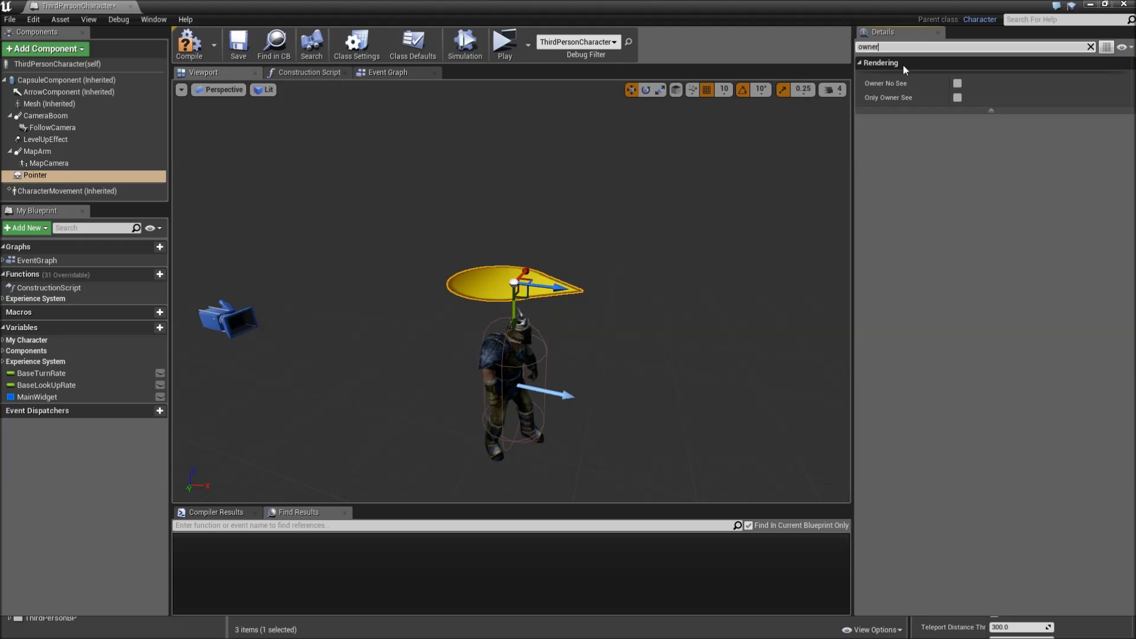
click(957, 83)
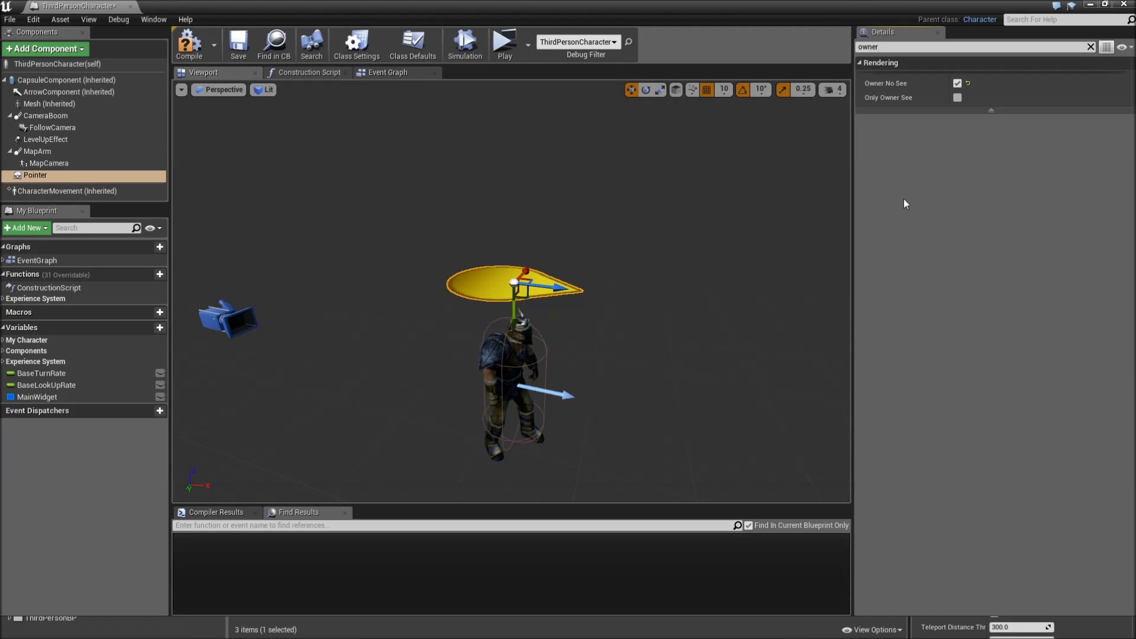
click(228, 319)
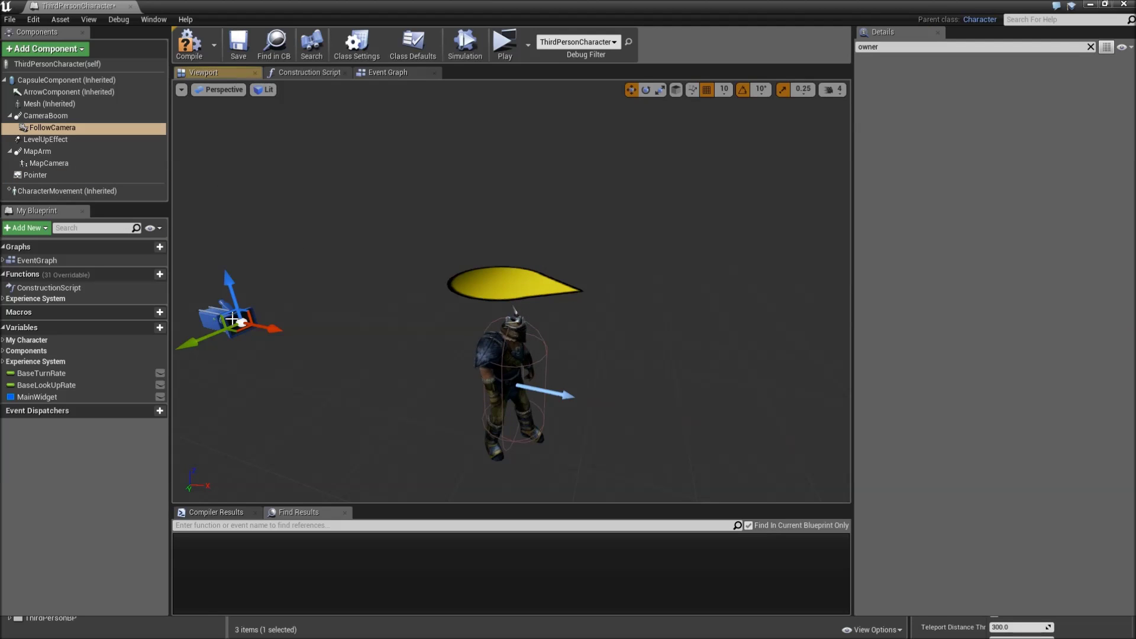
click(502, 286)
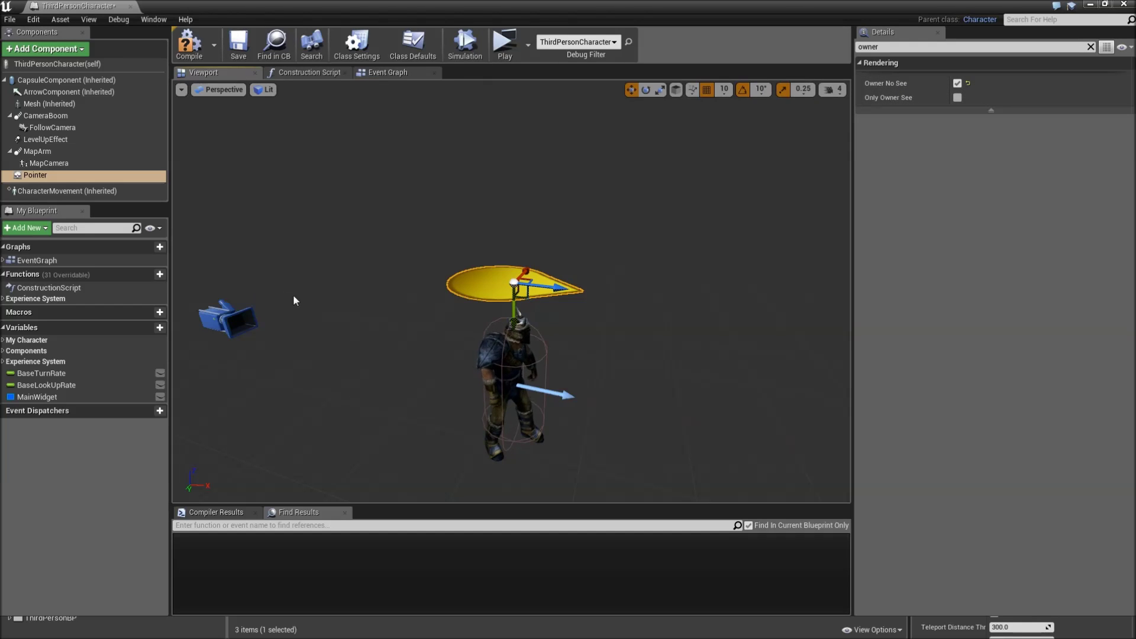
Step: Reselect the Pointer component and compile and save the ThirdPersonCharacter Blueprint
click(73, 164)
scroll(613, 238, down, 3)
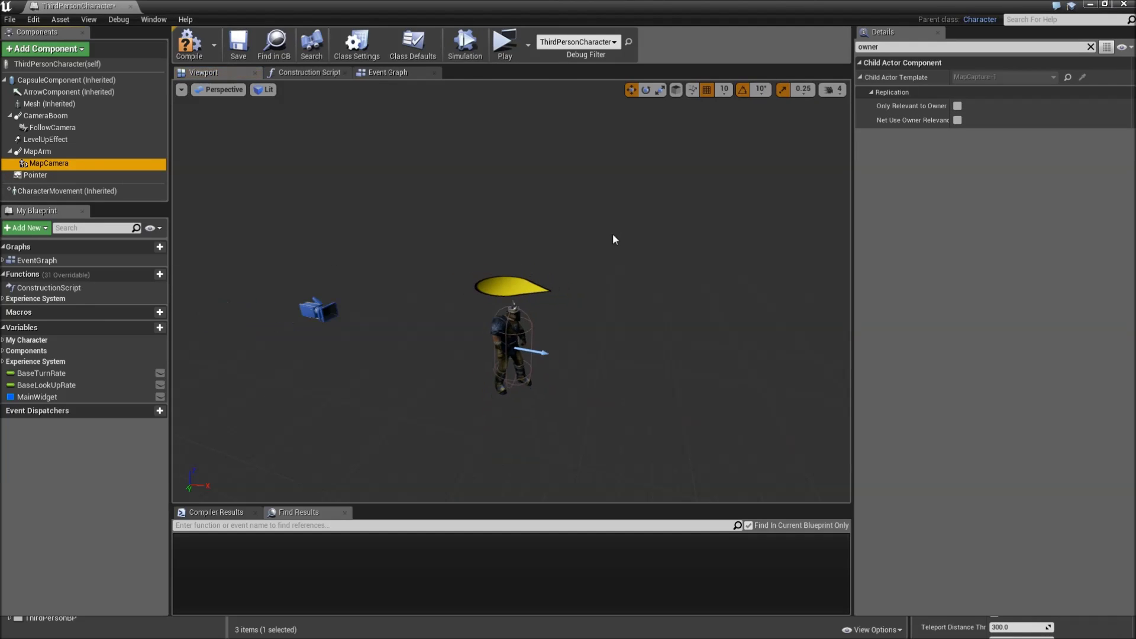
scroll(613, 240, up, 2)
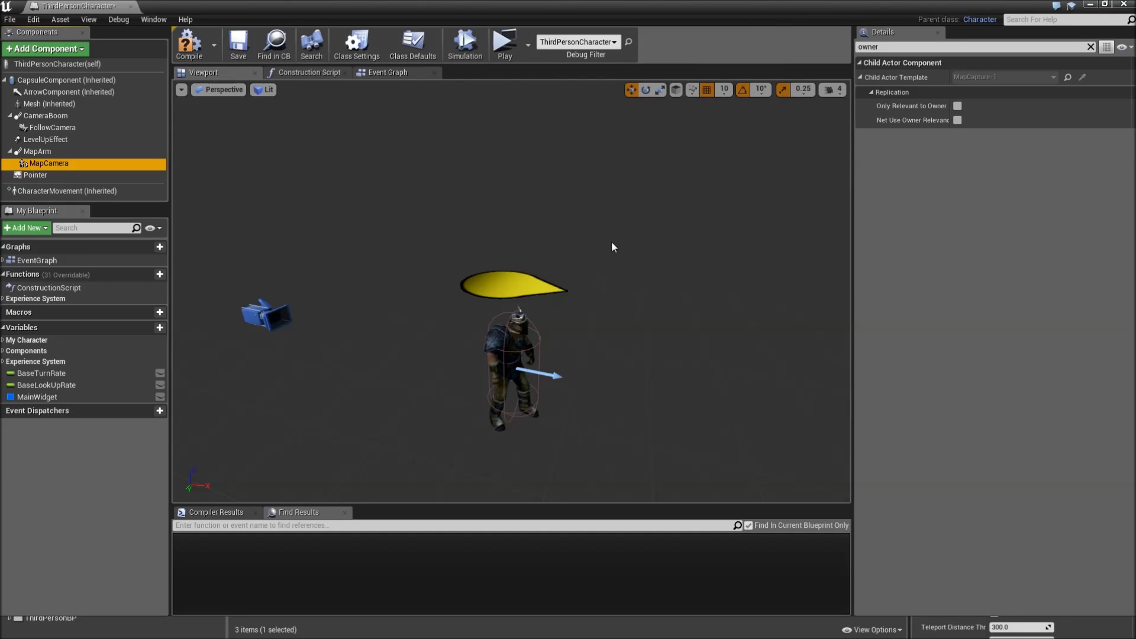
click(56, 176)
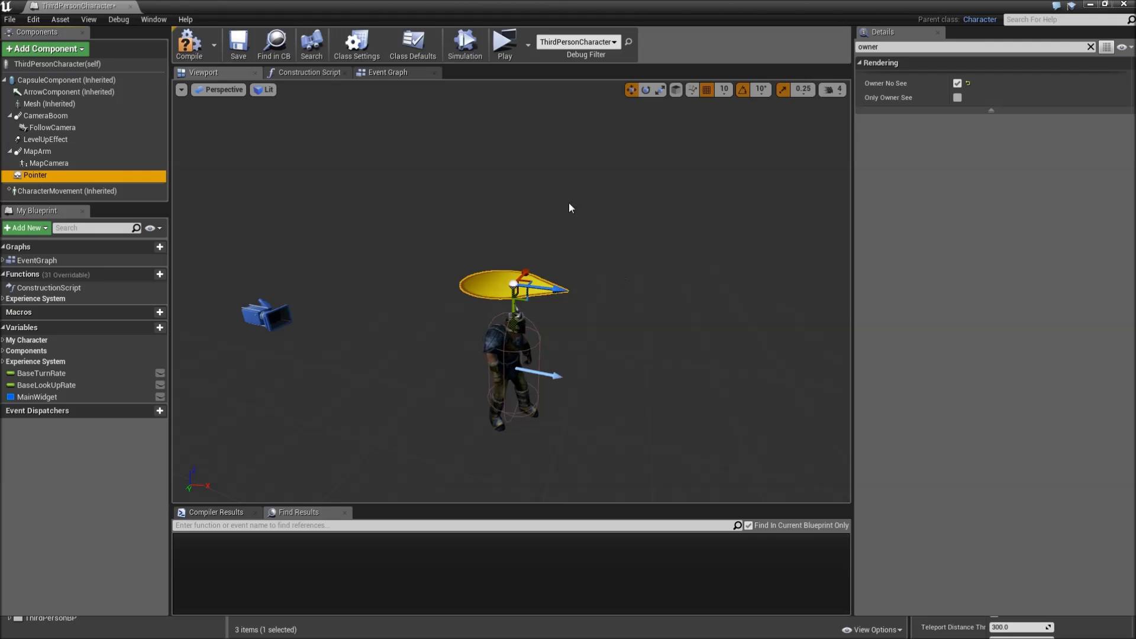
click(189, 44)
click(238, 44)
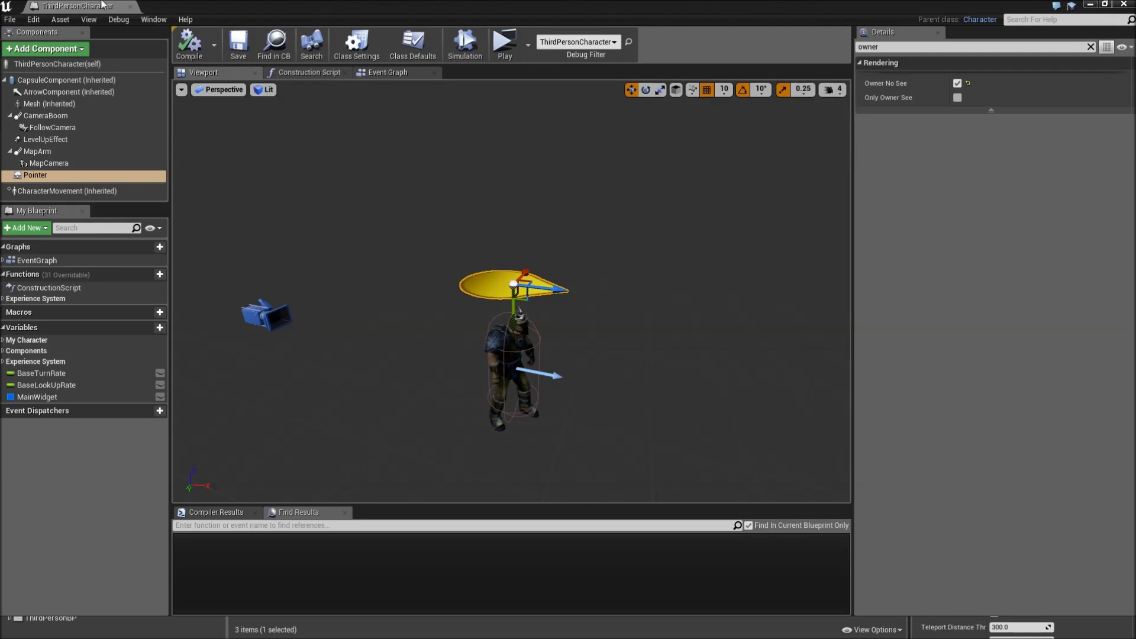
Step: Open MainWidget and add an Image widget near the top-right of the canvas
click(135, 10)
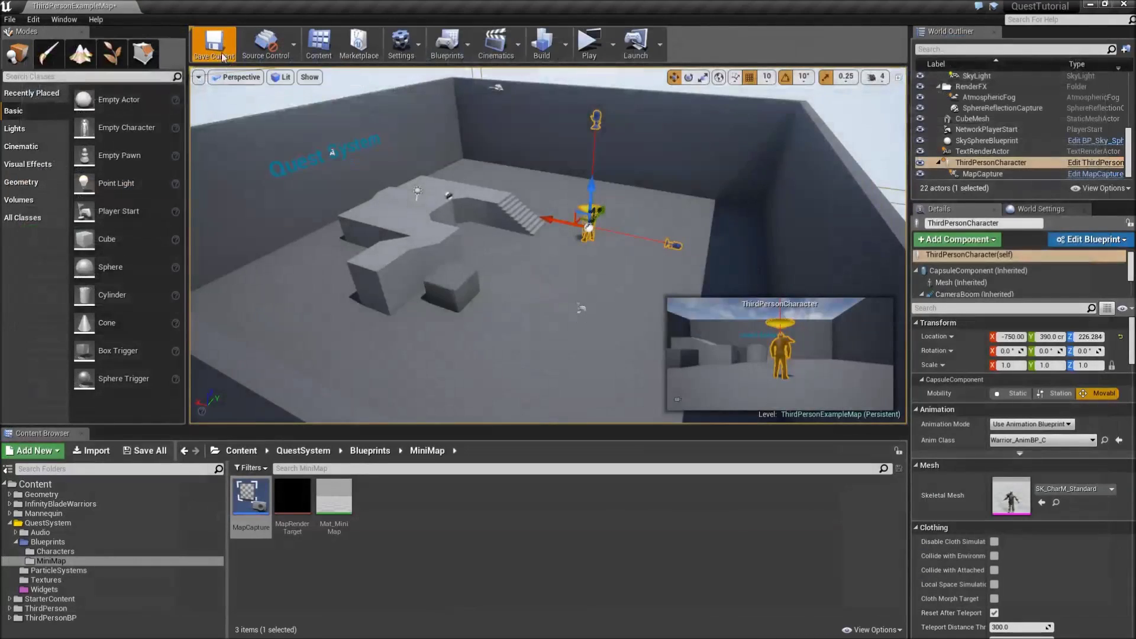
click(78, 588)
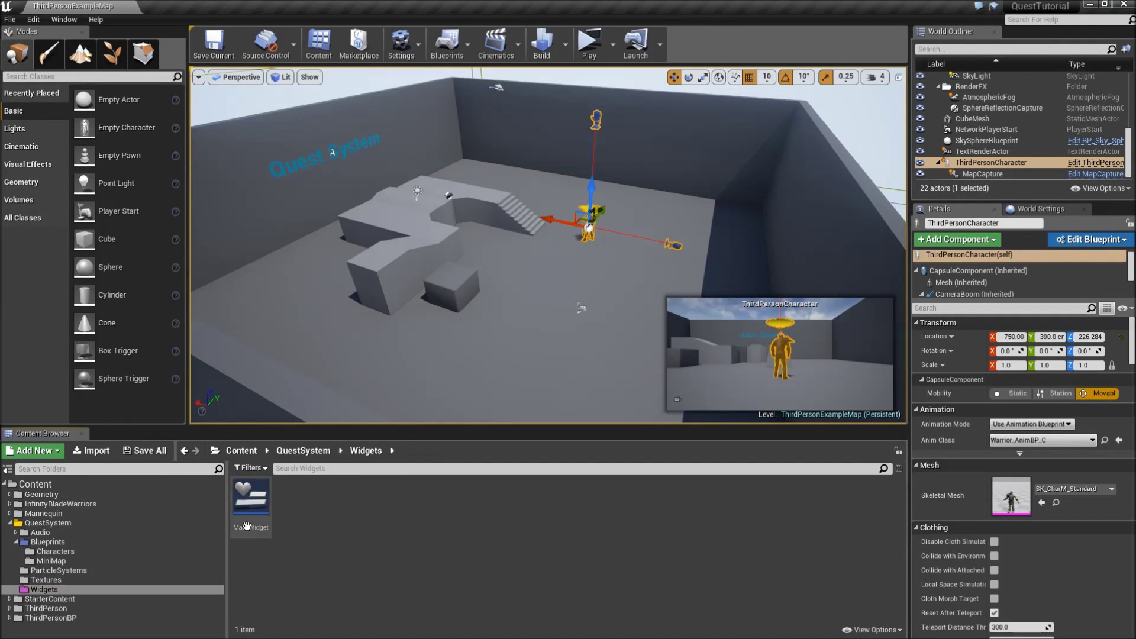
double_click(251, 499)
click(51, 88)
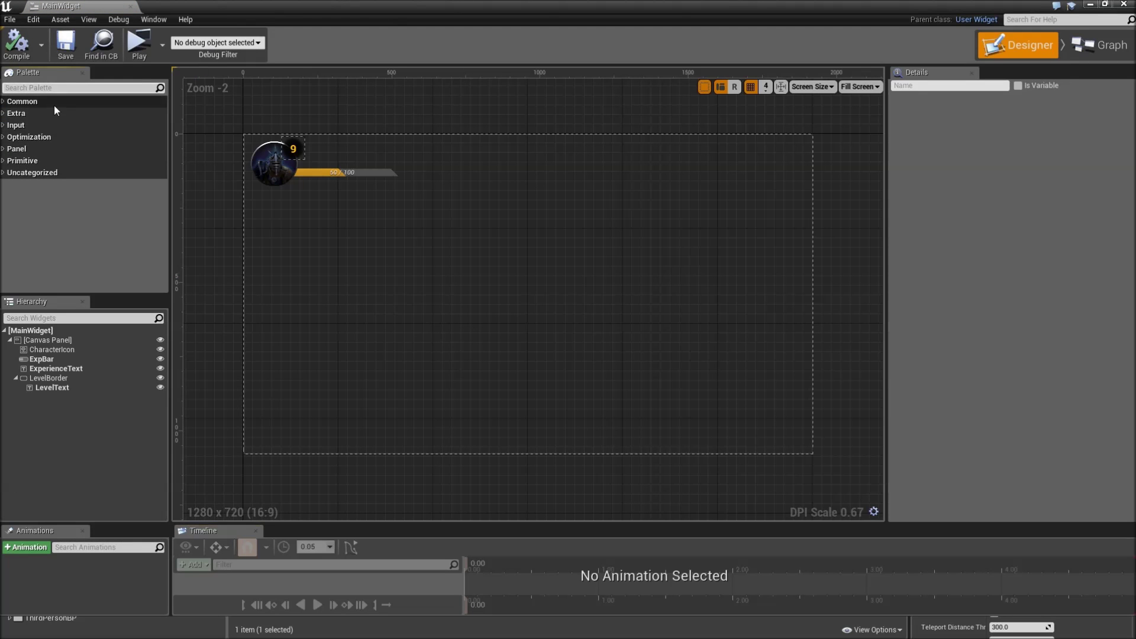
text(image)
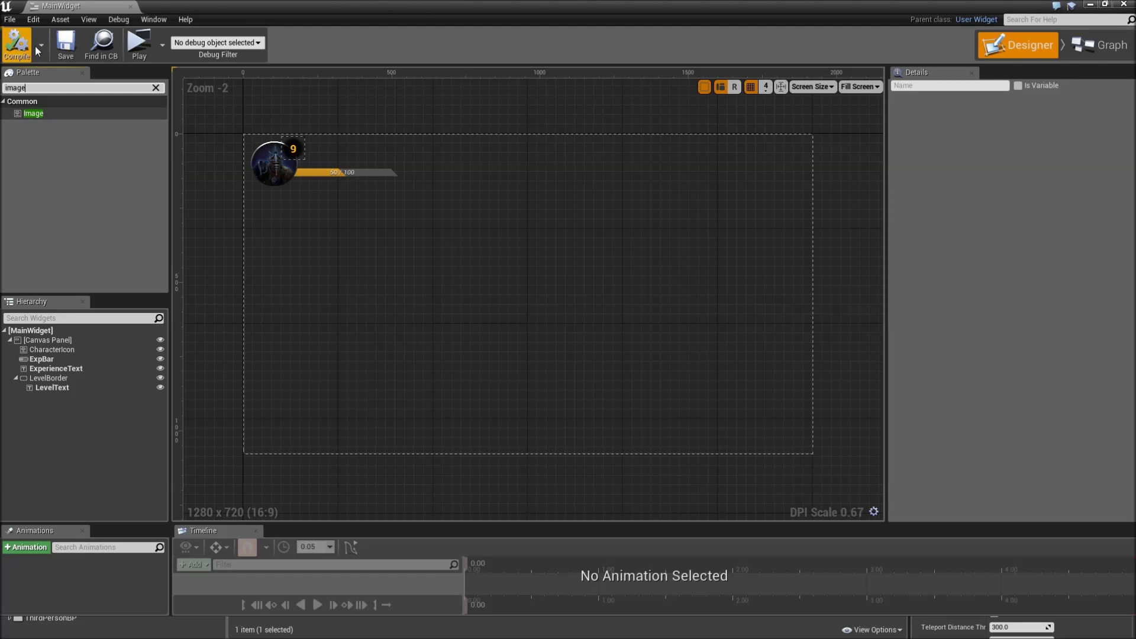
drag(55, 114, 688, 176)
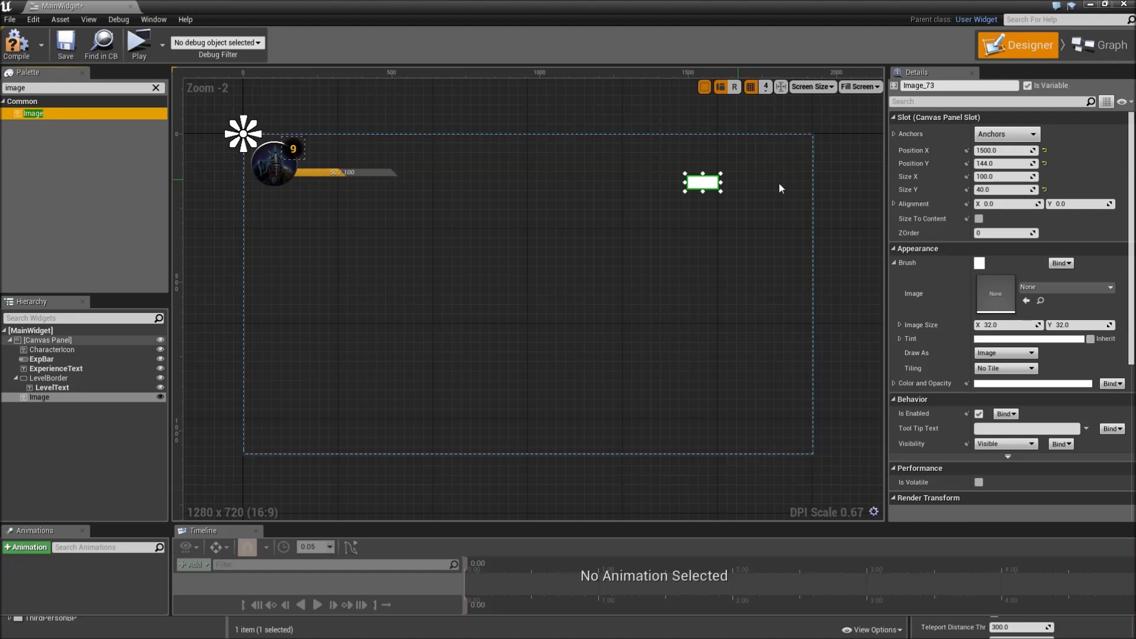
Step: Anchor the image to the top-right corner and size it 300 by 300
click(1006, 134)
click(1074, 165)
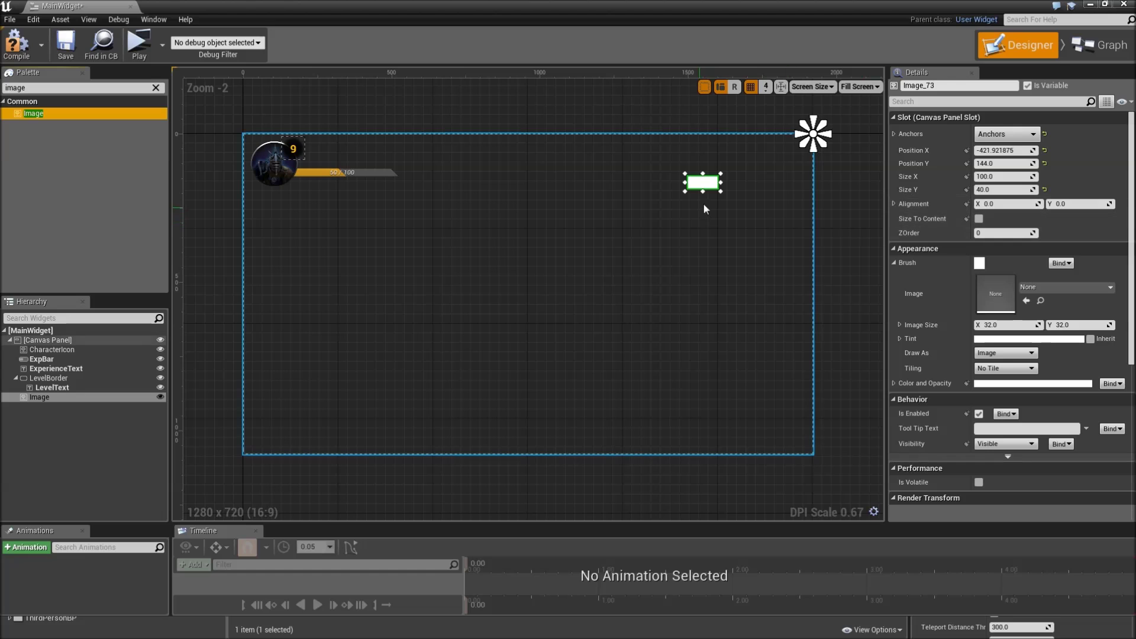
drag(727, 194, 727, 201)
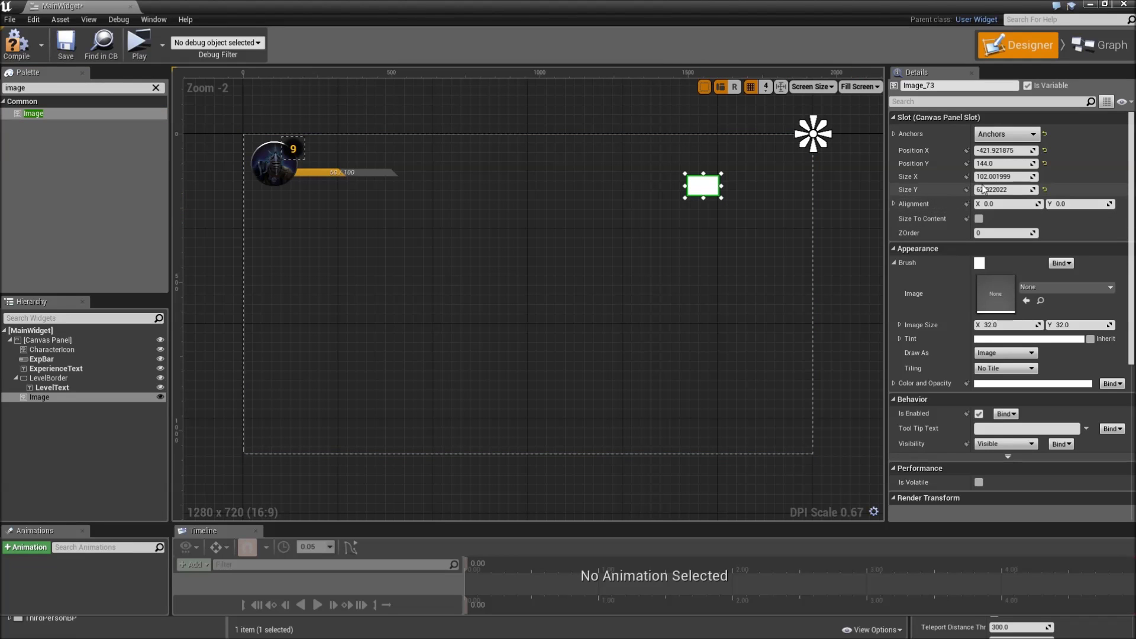
text(300)
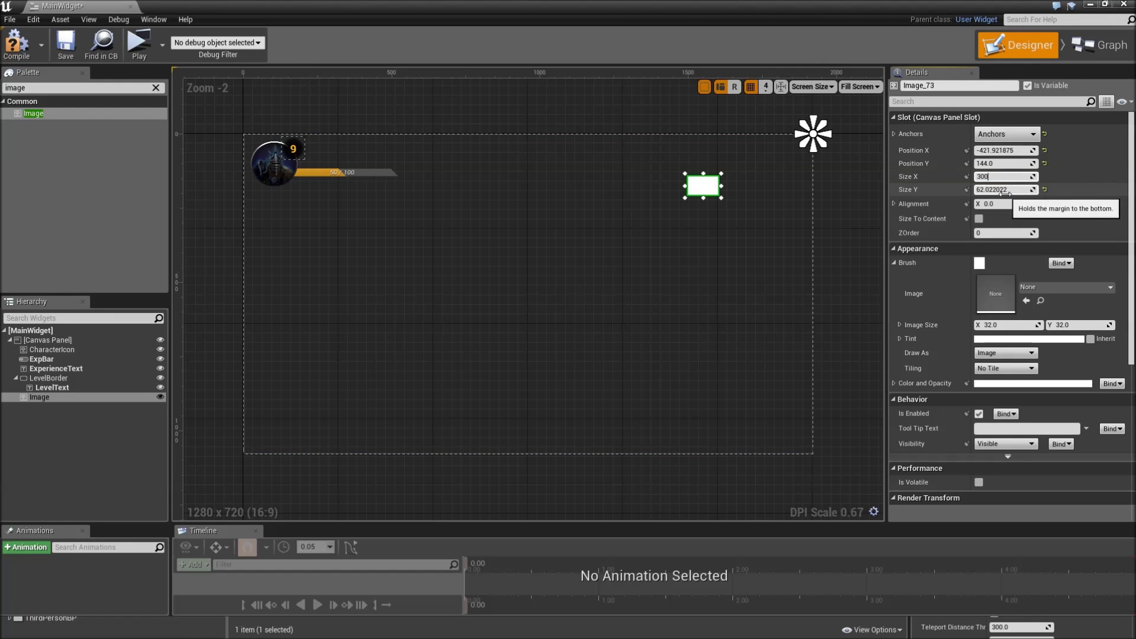
key(Tab)
text(30)
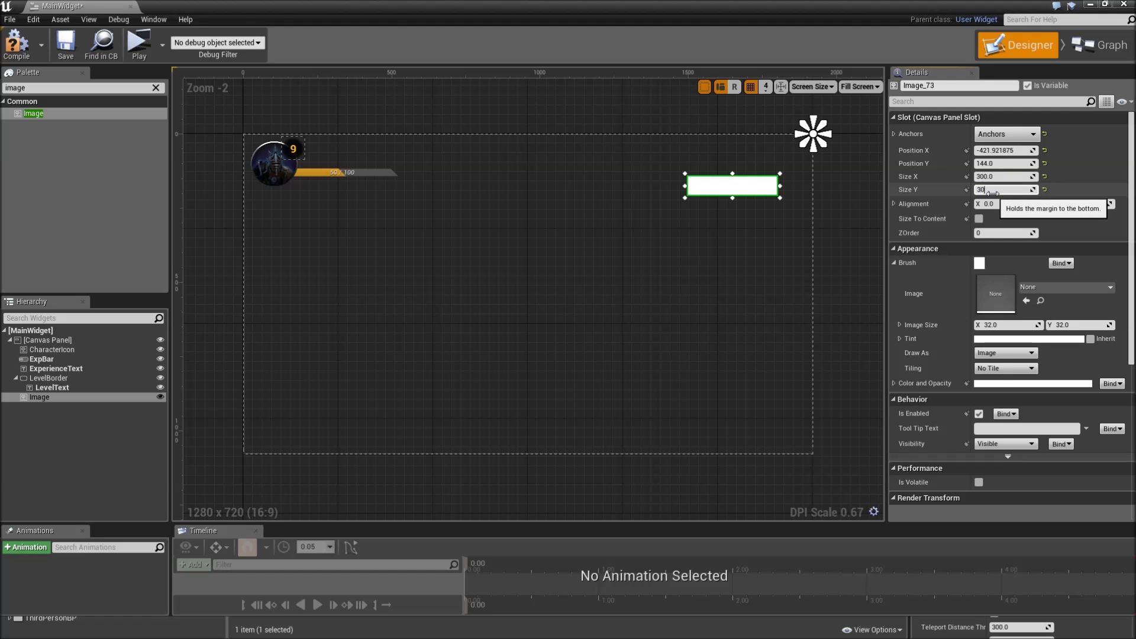
text(0)
key(Return)
Step: Set the image's brush to Mat_MiniMap, compile MainWidget, and play to test the HUD
click(1043, 289)
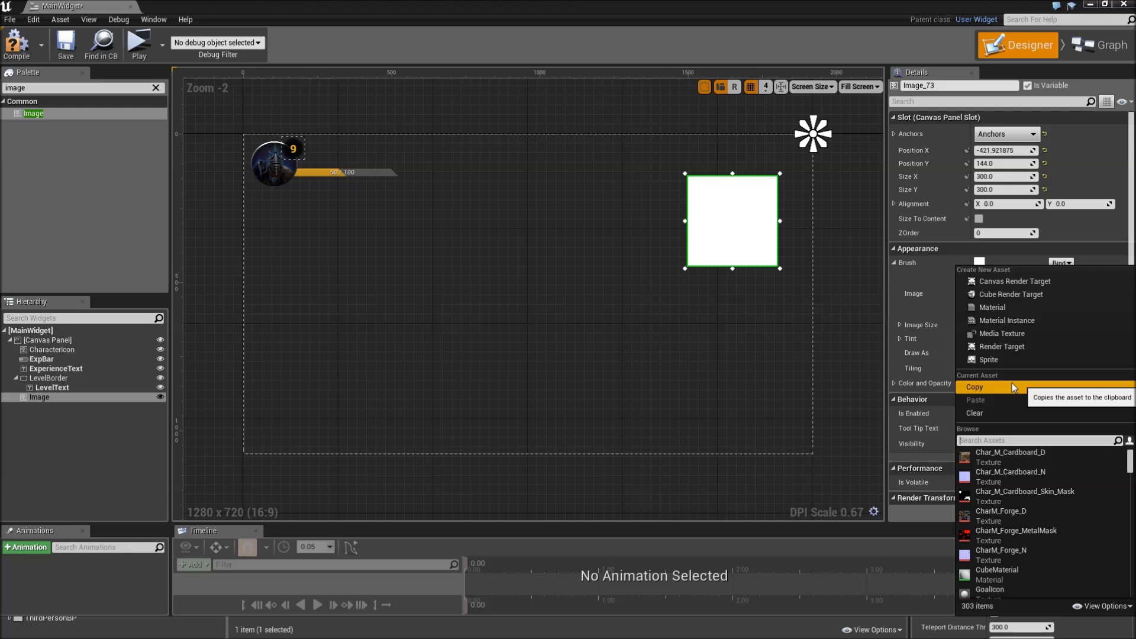
text(mat)
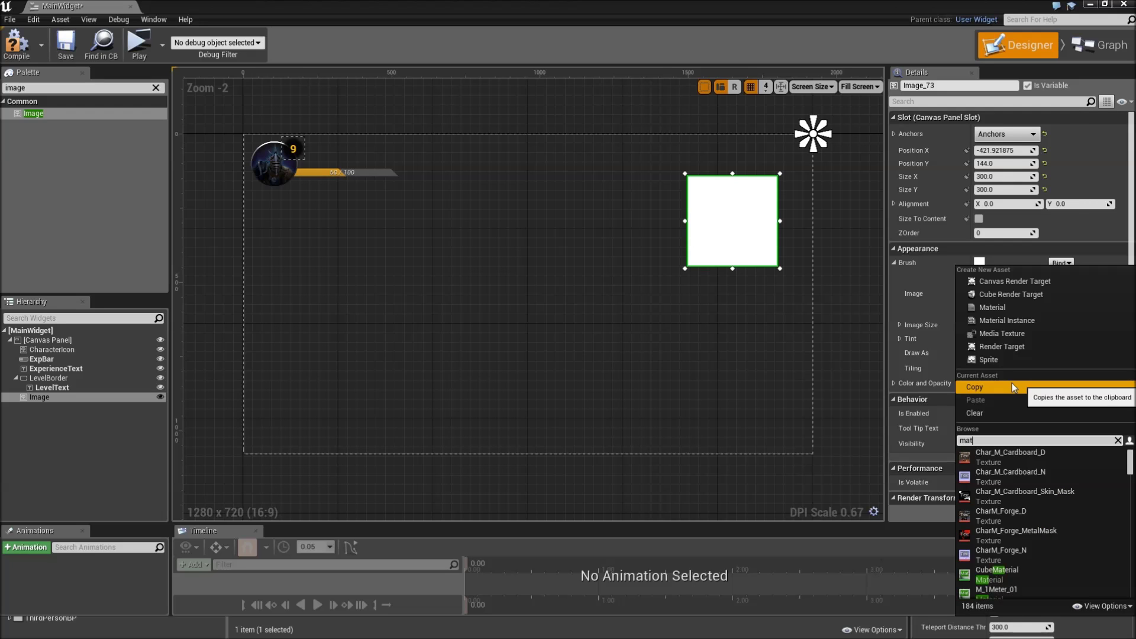
text(_mini)
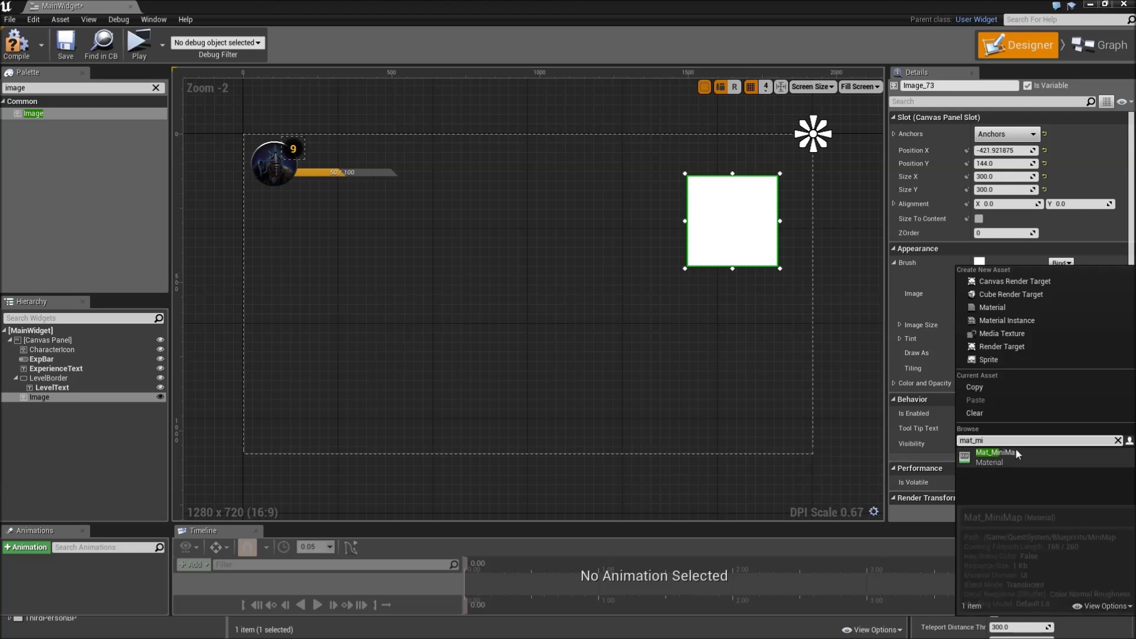
click(1016, 451)
right_drag(810, 179, 777, 215)
click(3, 56)
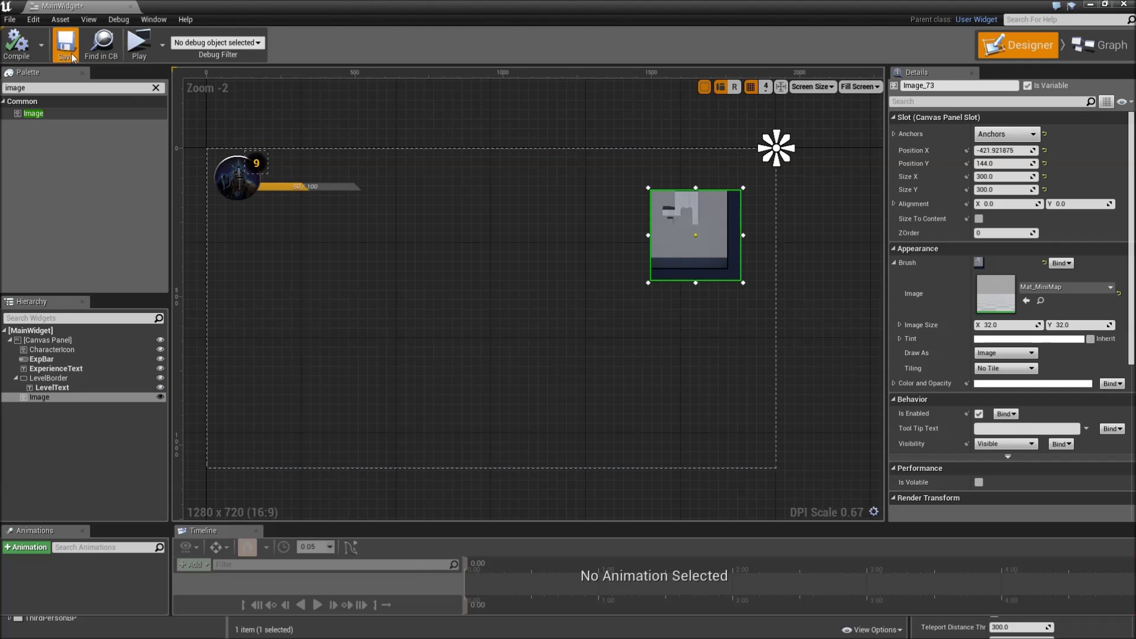
click(139, 45)
Step: In the game preview, run and jump the character around the arena's raised ledge, watching the minimap
click(435, 179)
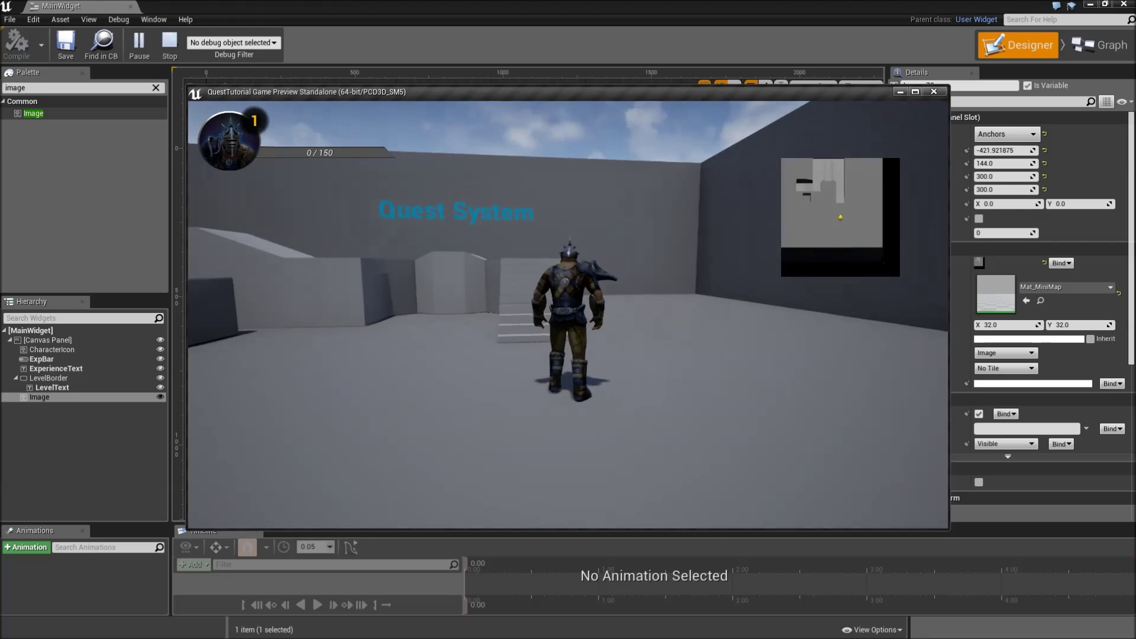
key(w)
key(a)
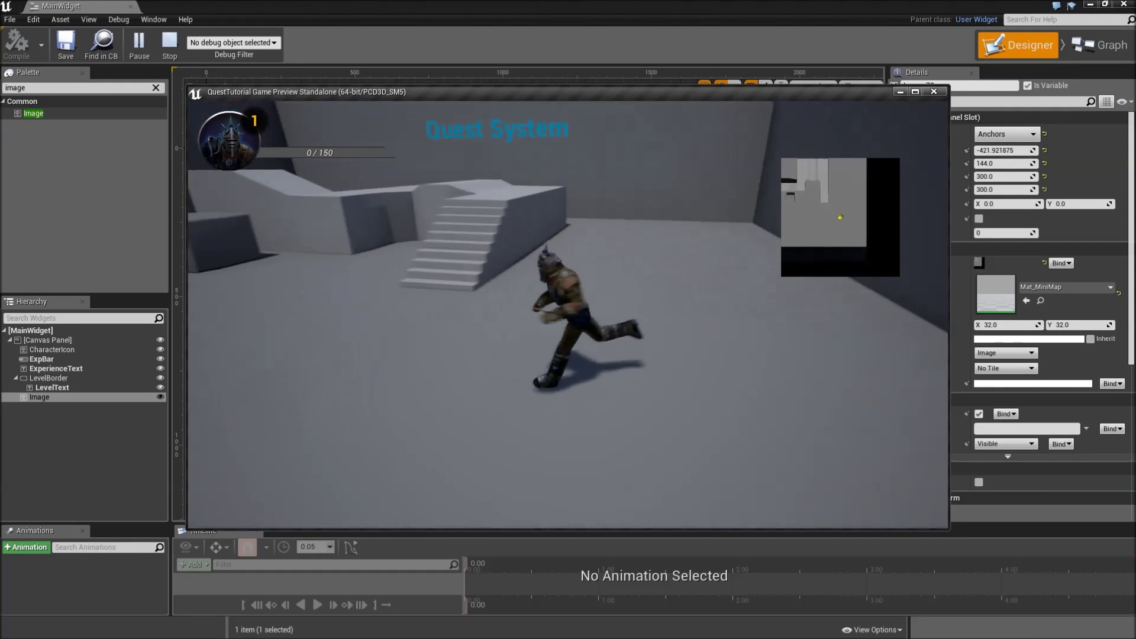
key(s)
key(a)
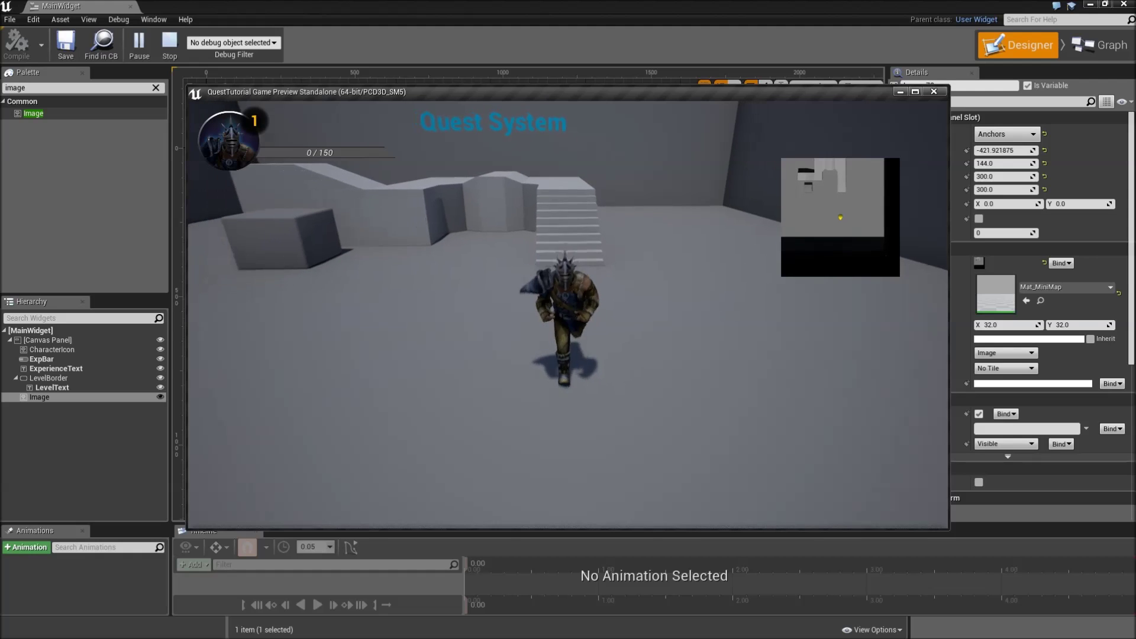
key(w)
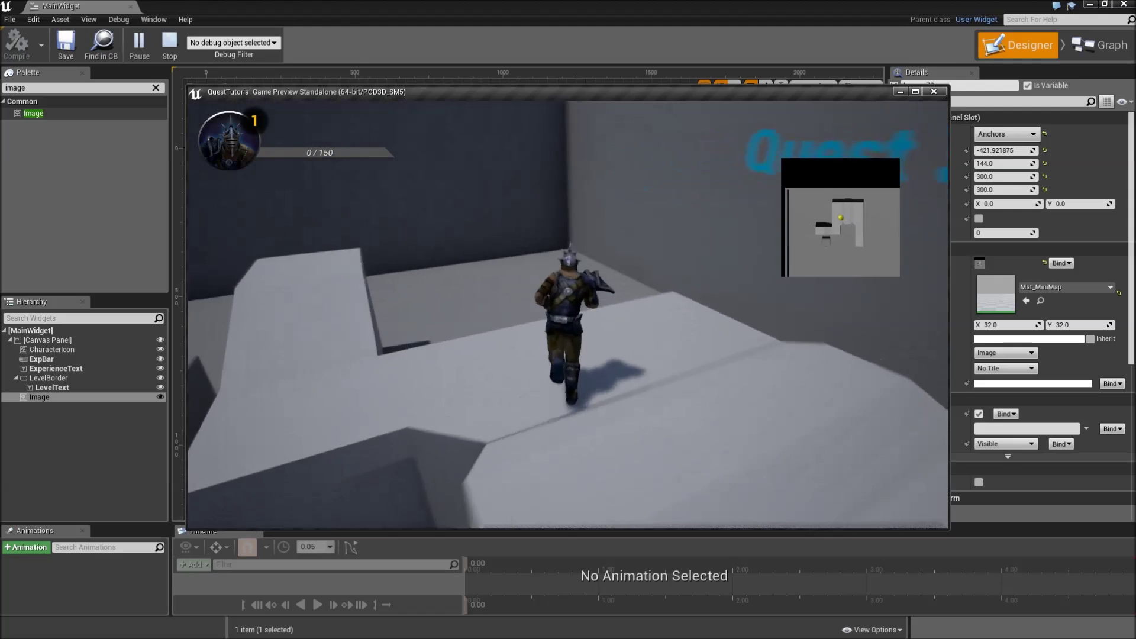
key(space)
Step: Run up the stairs to watch the minimap, then stop play and select the stair meshes
key(w)
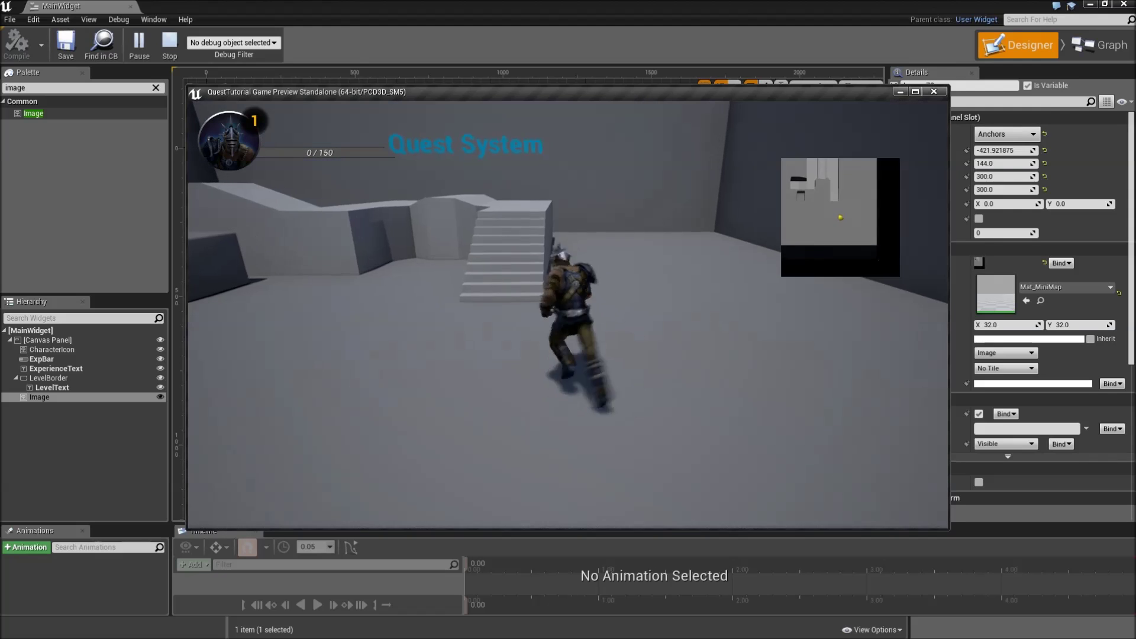
key(w)
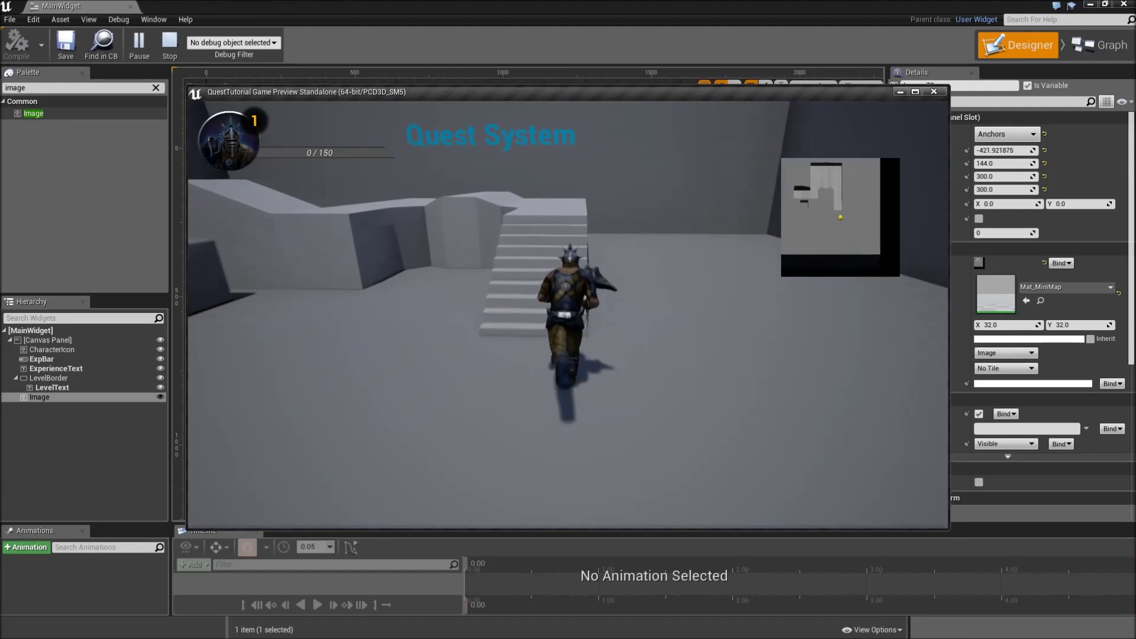
key(w)
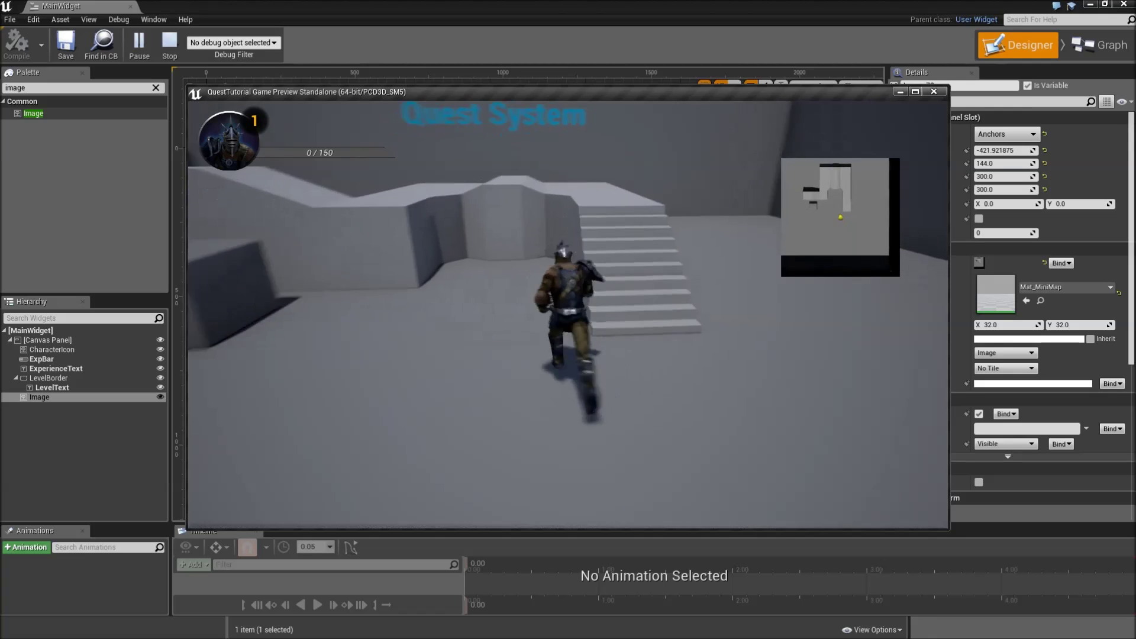
key(w)
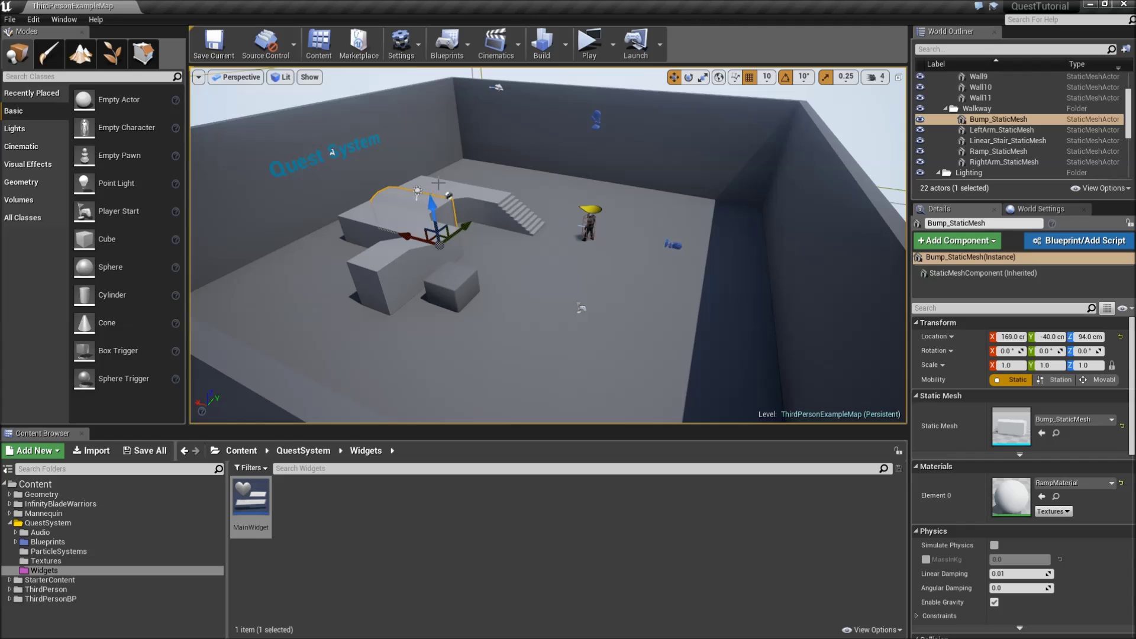
click(490, 204)
click(521, 210)
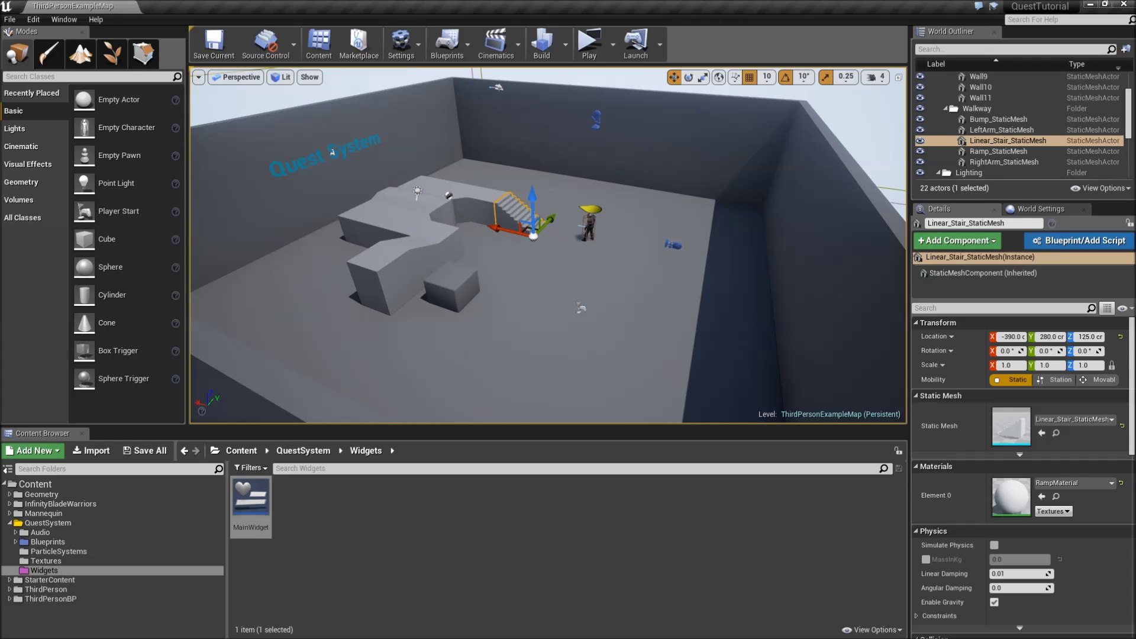
Step: Open the Mat_MiniMap material from the Blueprints > MiniMap folder in the material editor
click(406, 174)
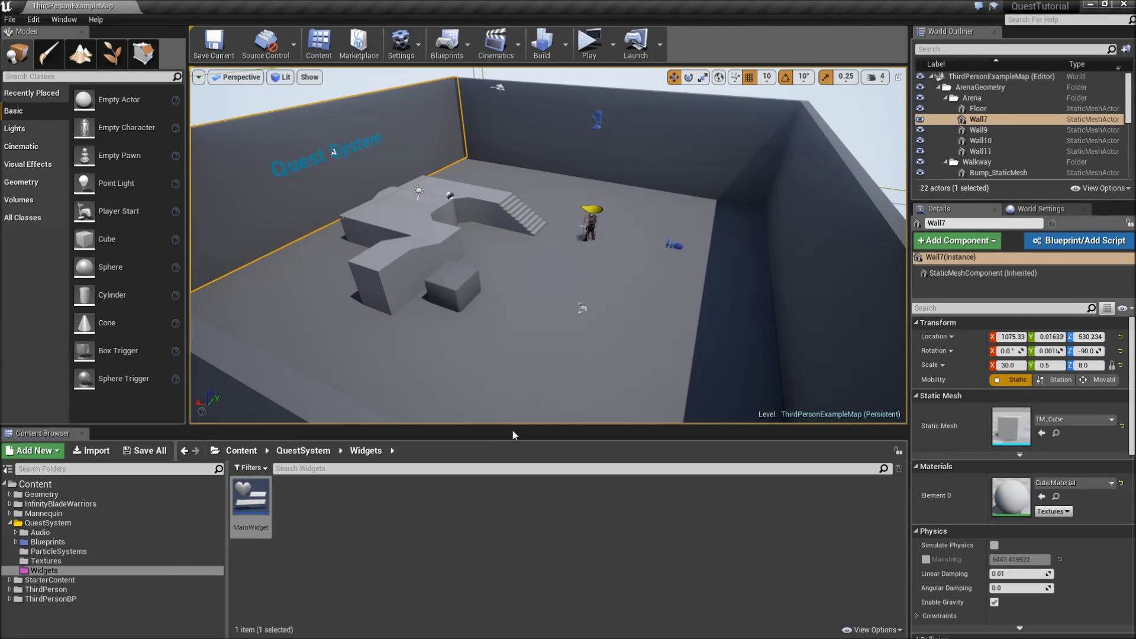
click(128, 542)
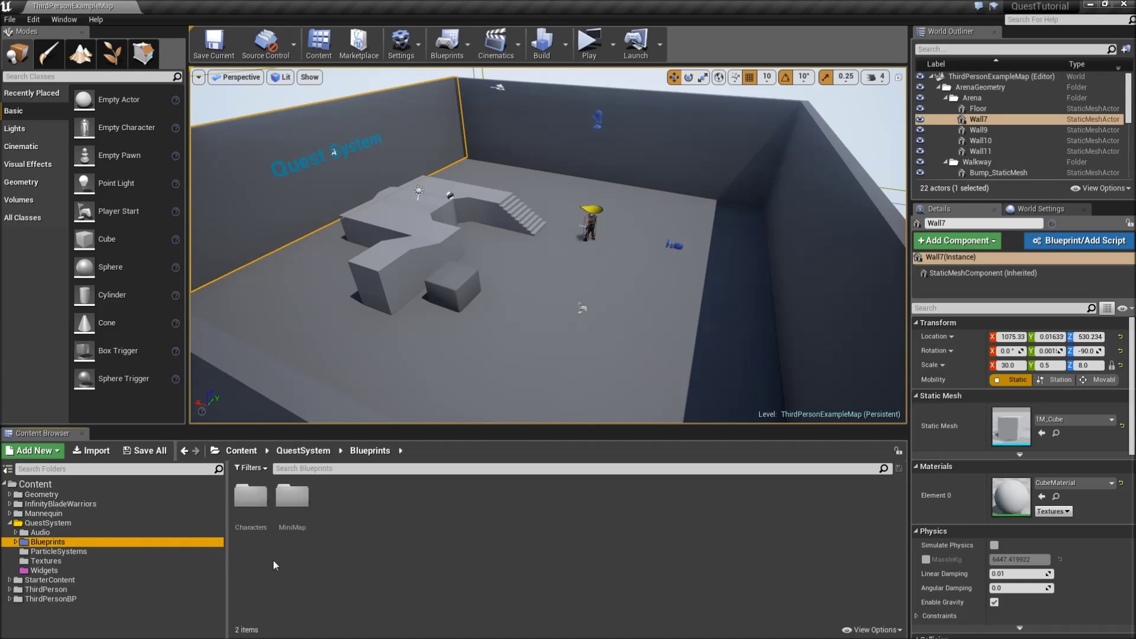
double_click(293, 496)
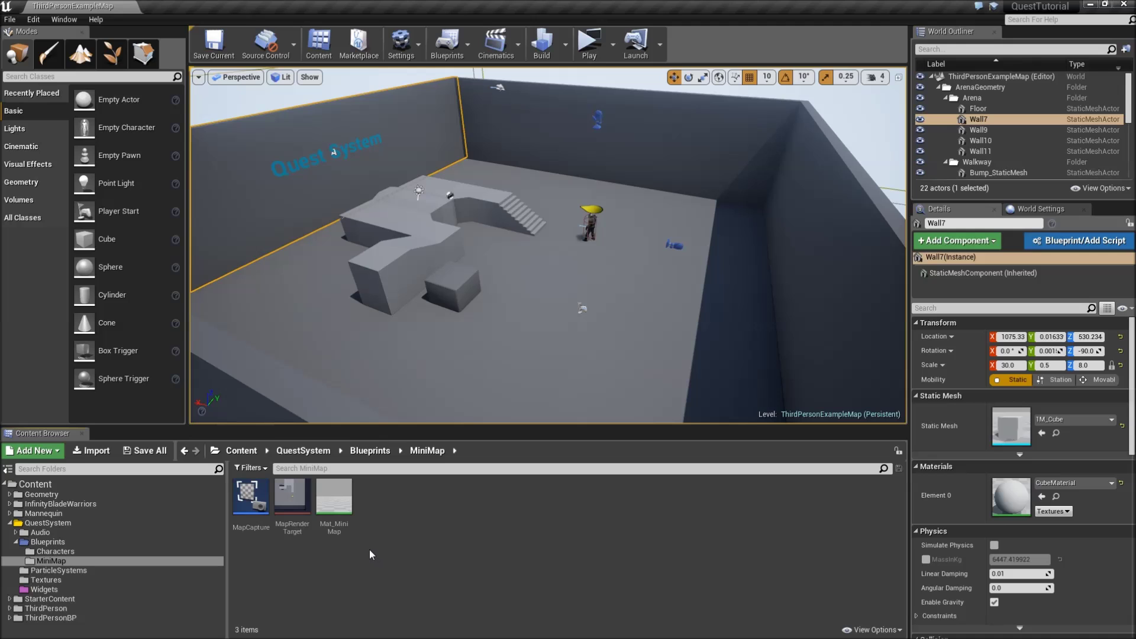
double_click(335, 521)
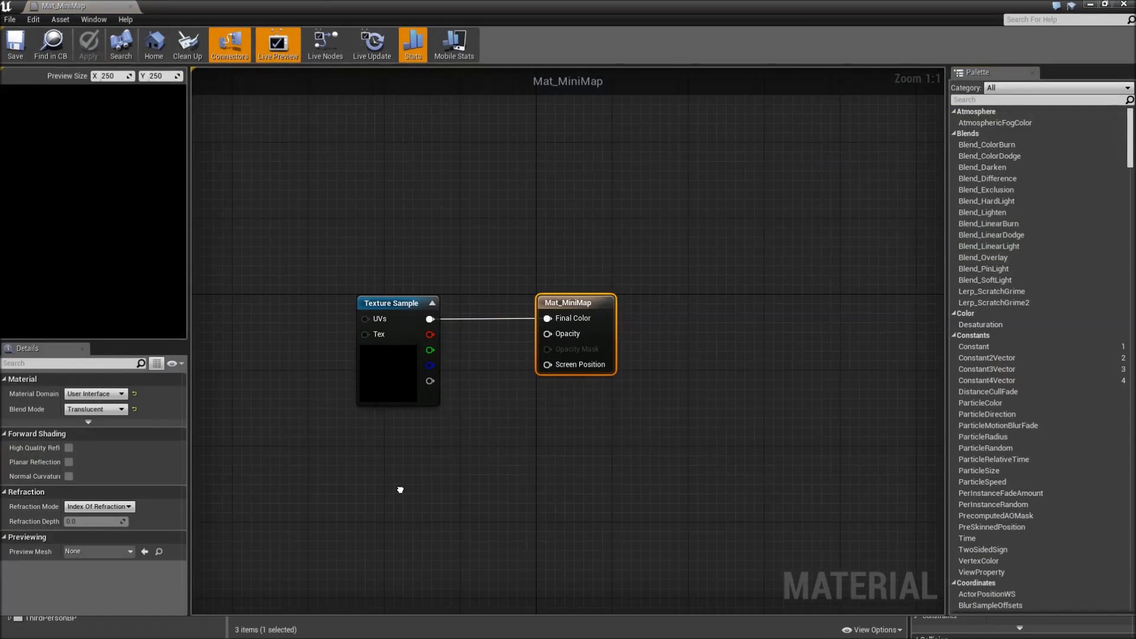
Step: Add a RadialGradientExponential node to the Mat_MiniMap graph
right_drag(402, 487, 520, 400)
right_click(472, 365)
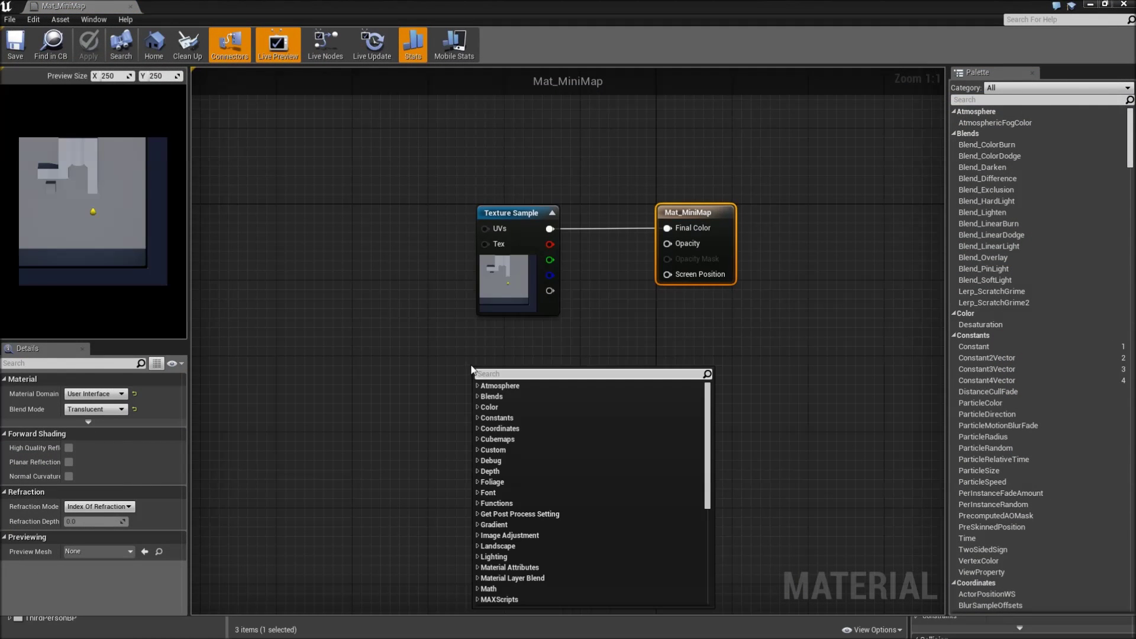
text(radial)
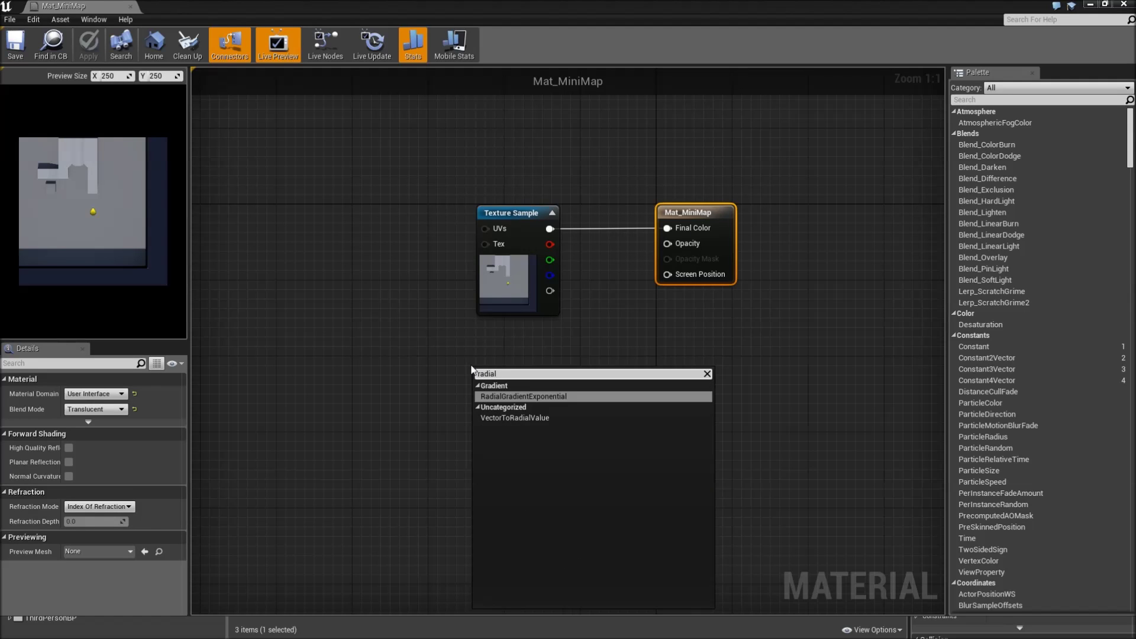
key(Return)
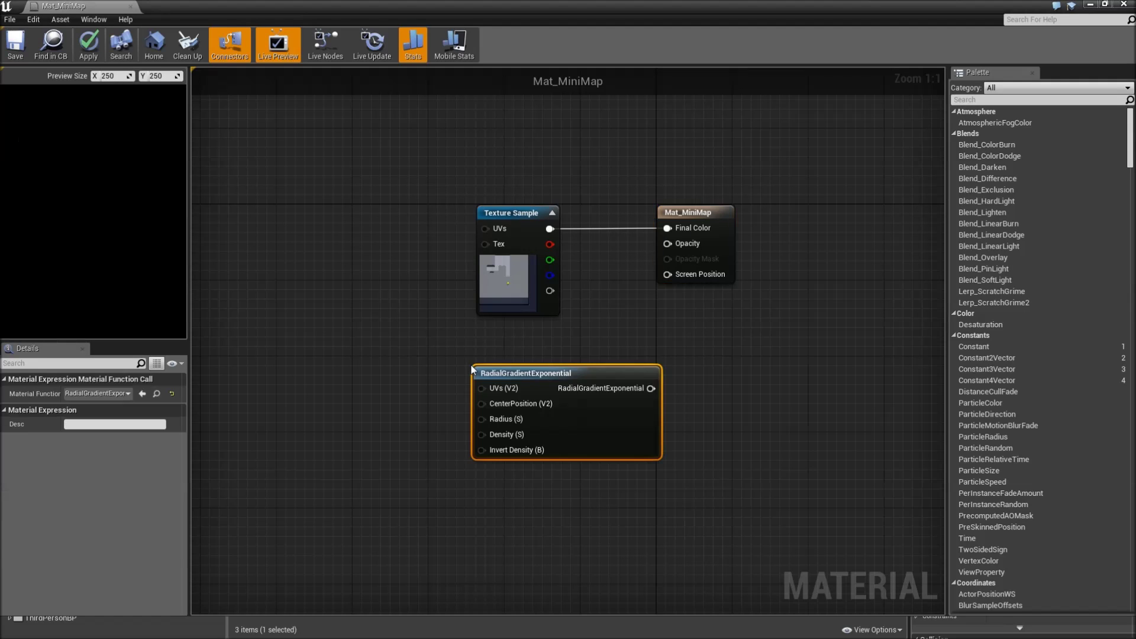
Step: Wire the RadialGradientExponential output into the material's Opacity pin and rearrange the graph
click(703, 219)
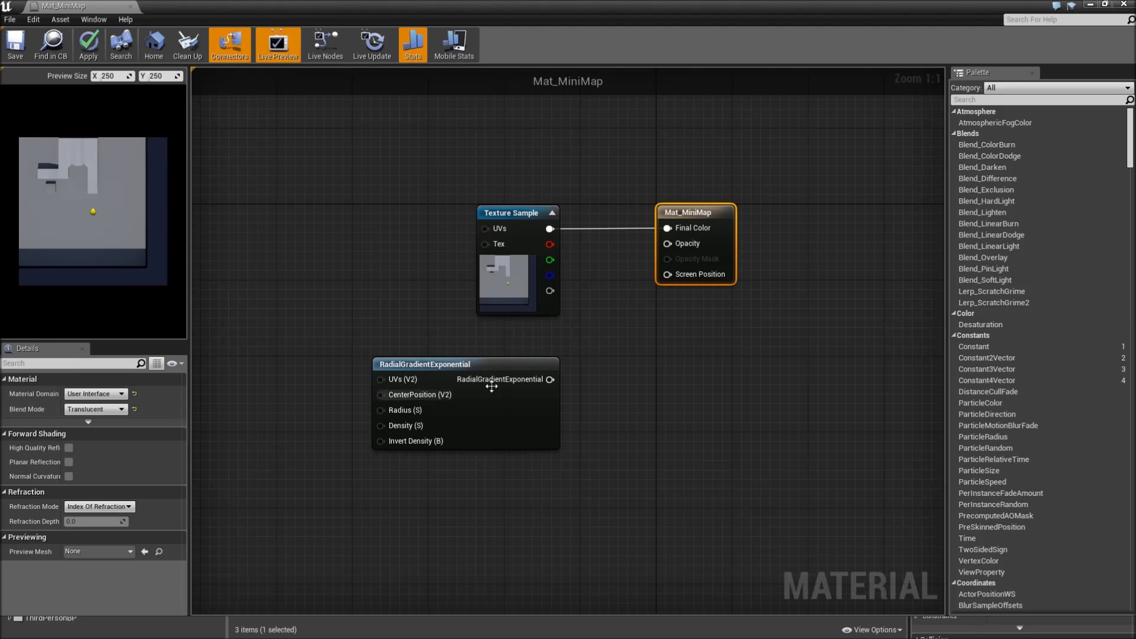
click(604, 380)
drag(550, 380, 667, 244)
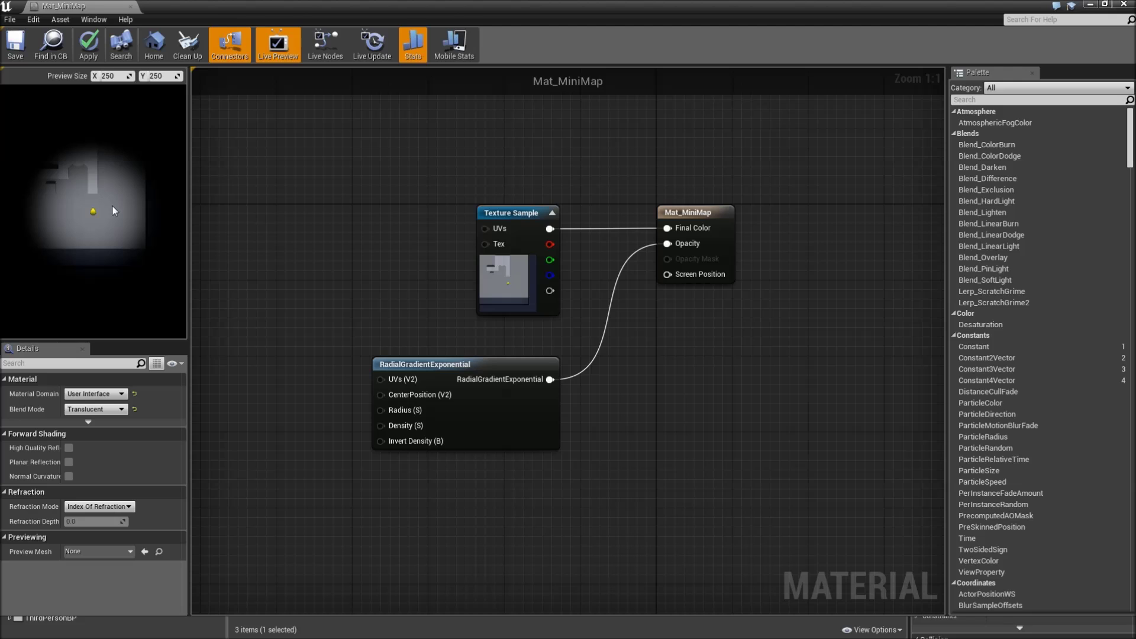
scroll(118, 213, down, 2)
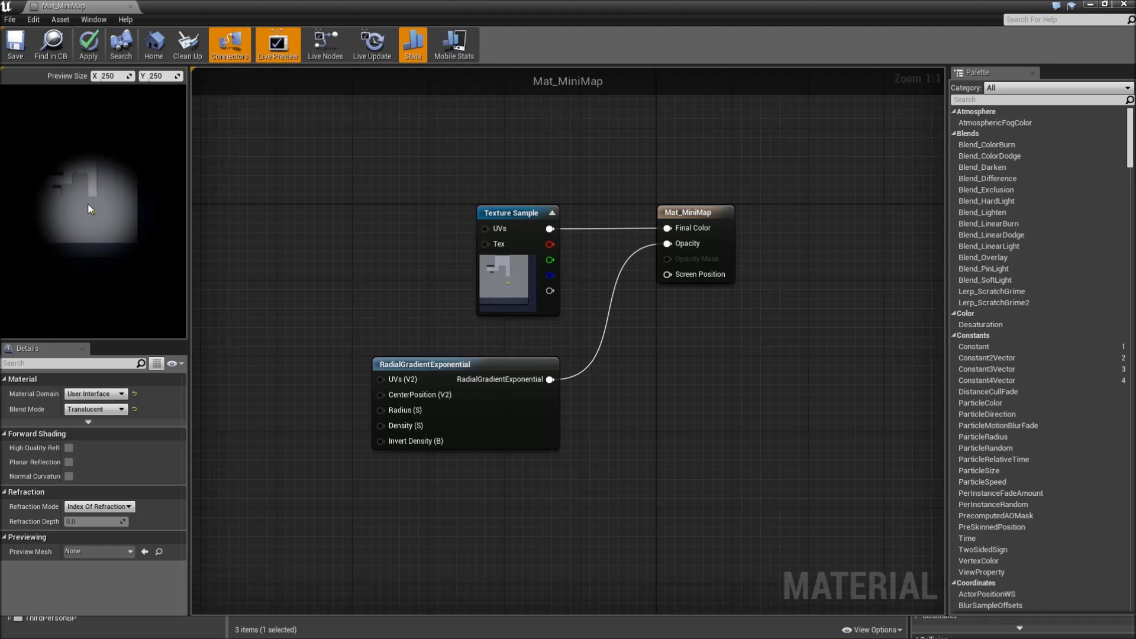
right_drag(388, 306, 436, 261)
right_click(379, 278)
key(Escape)
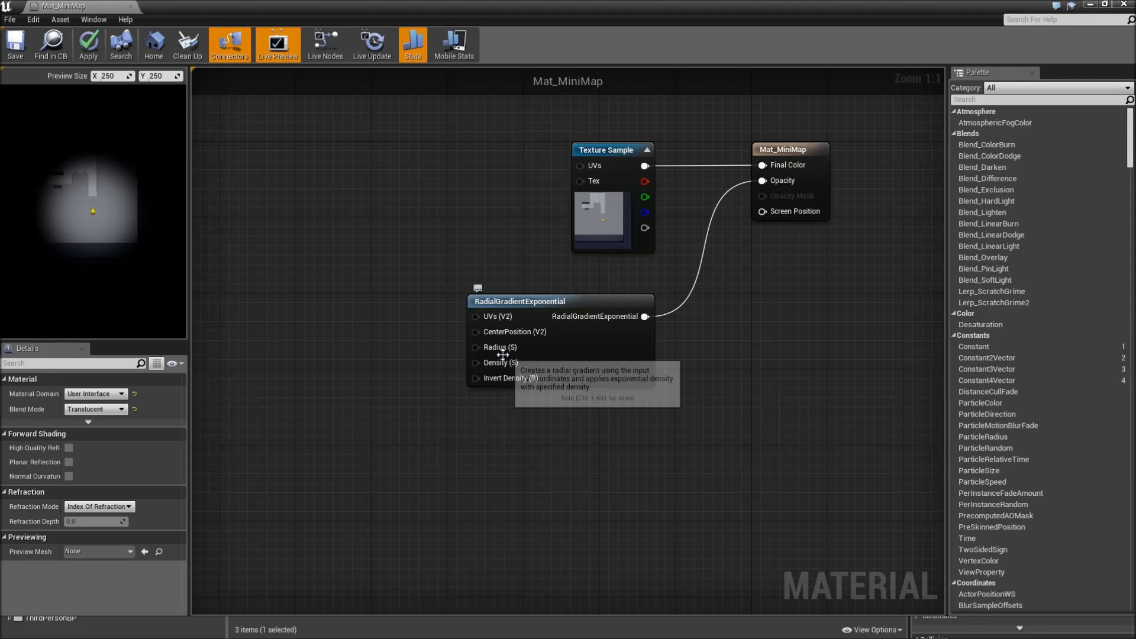
right_drag(389, 335, 421, 324)
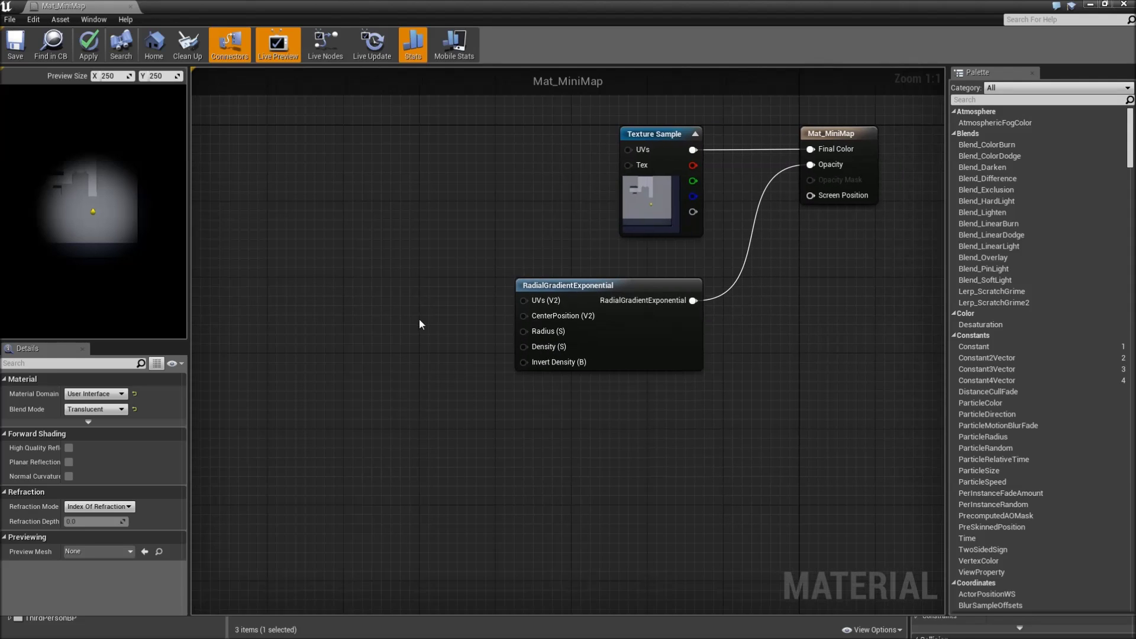
Step: Add a Constant of 0.5 and connect it to the gradient's Radius input
click(389, 322)
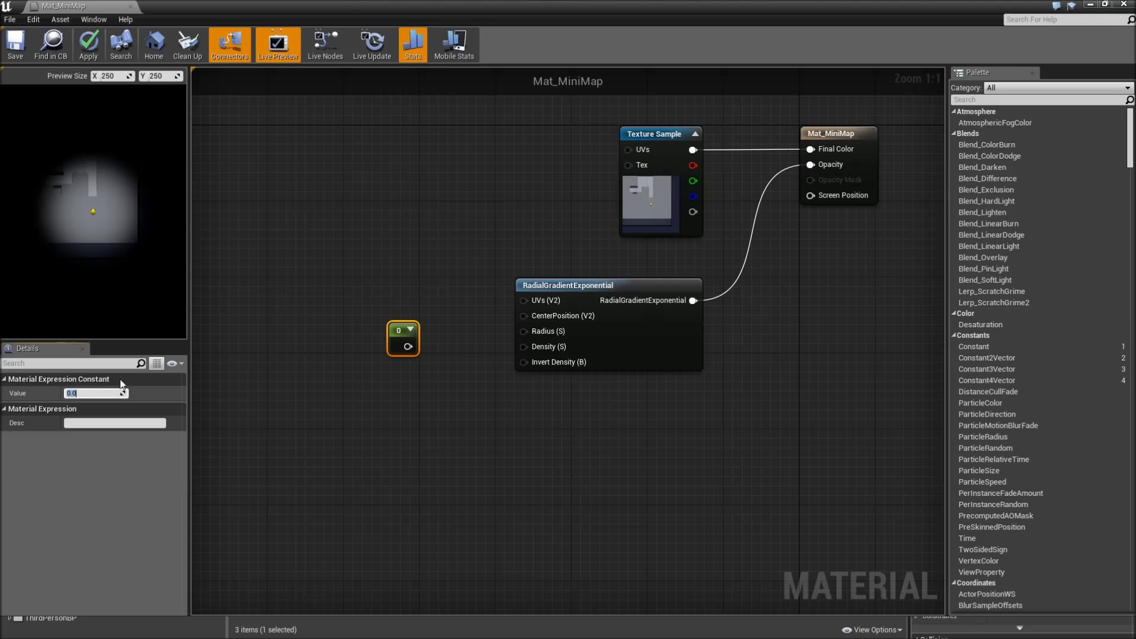
text(0.5)
key(Return)
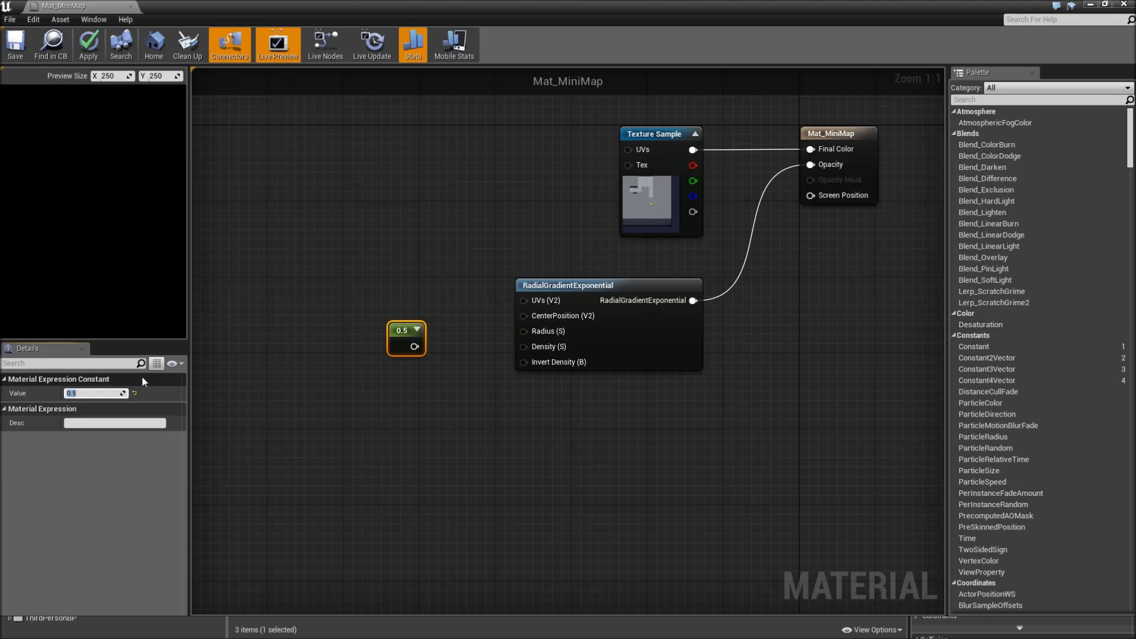
drag(422, 352, 524, 330)
Step: Convert the 0.5 constant into a scalar parameter named Radius, placed next to the gradient
right_click(409, 352)
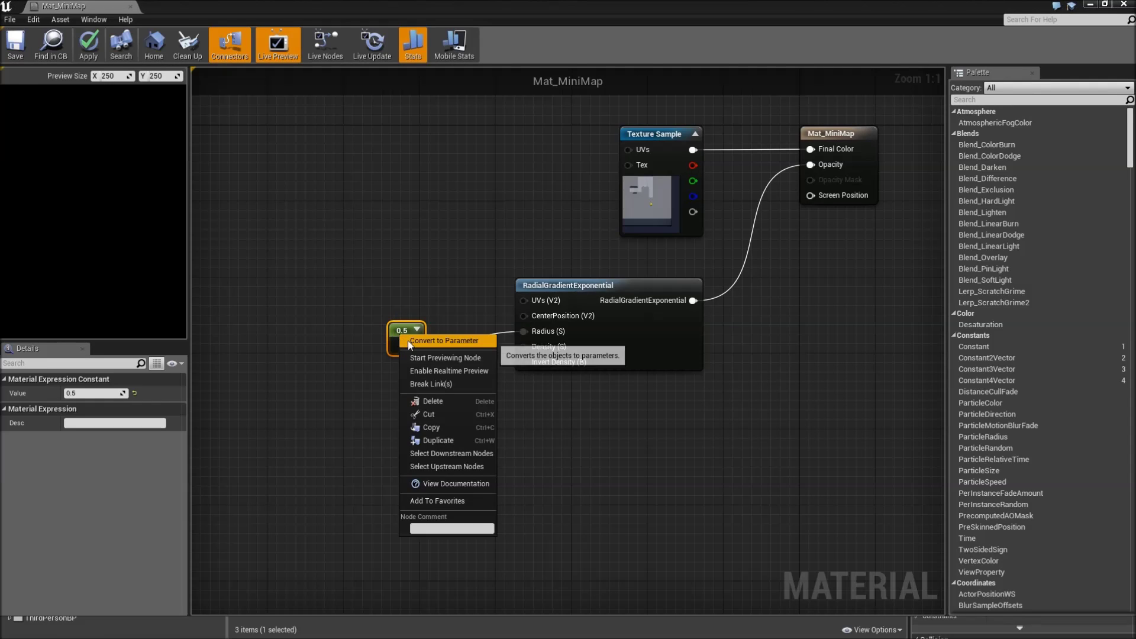
click(416, 339)
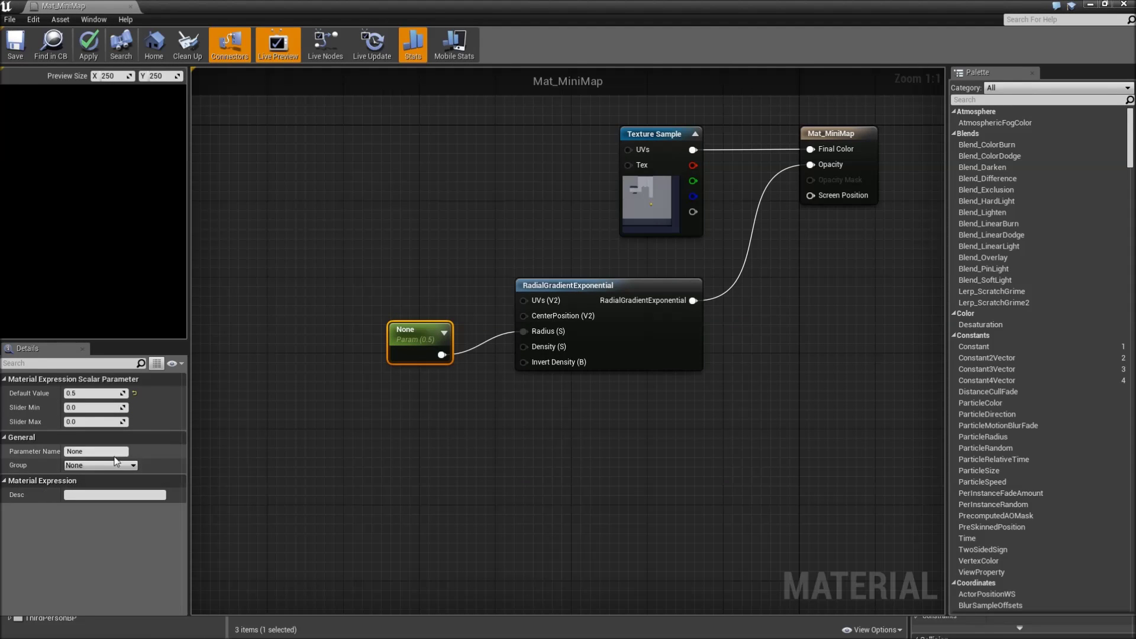
click(93, 451)
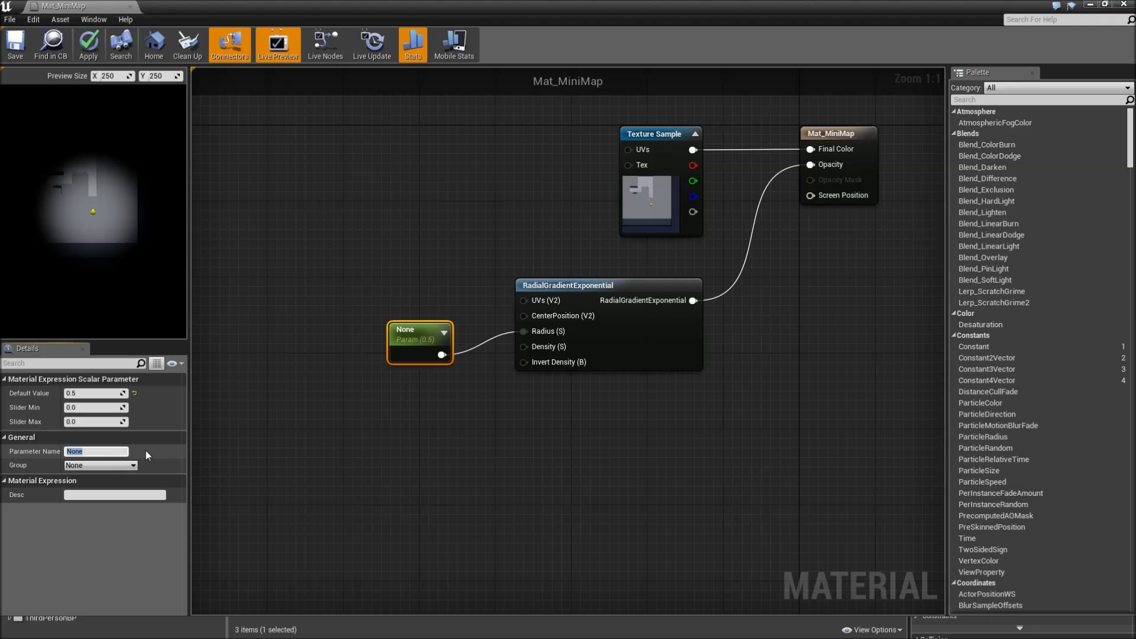
text(Radius)
key(Return)
drag(423, 350, 360, 324)
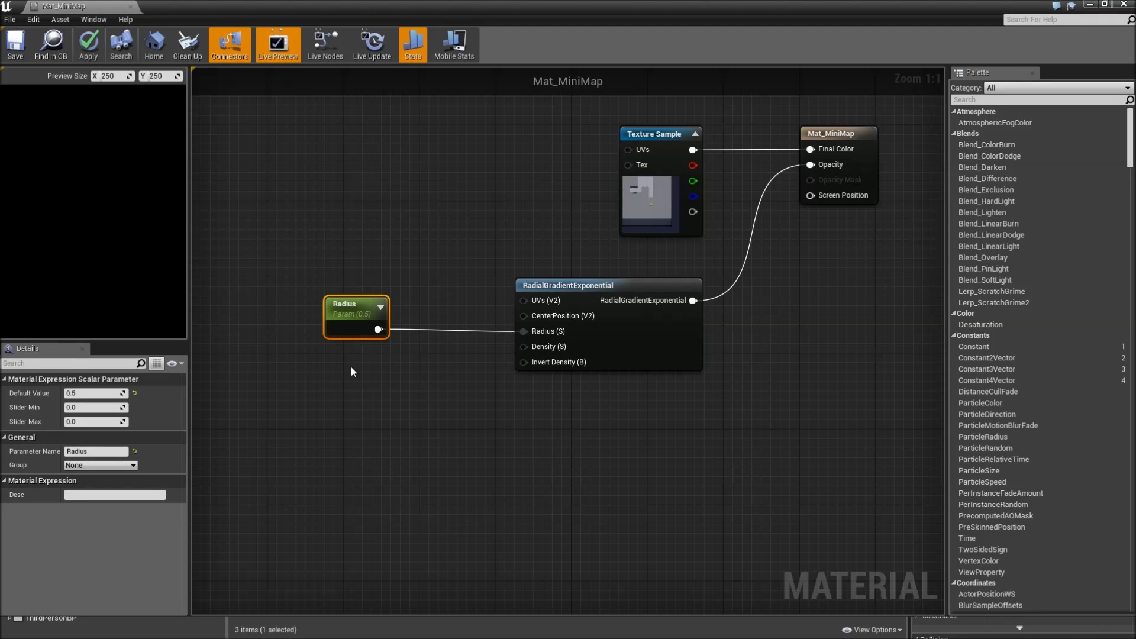
Step: Duplicate the Radius parameter as a Density parameter, default 2.33, wired to the gradient's Density input
key(ctrl+c)
key(ctrl+v)
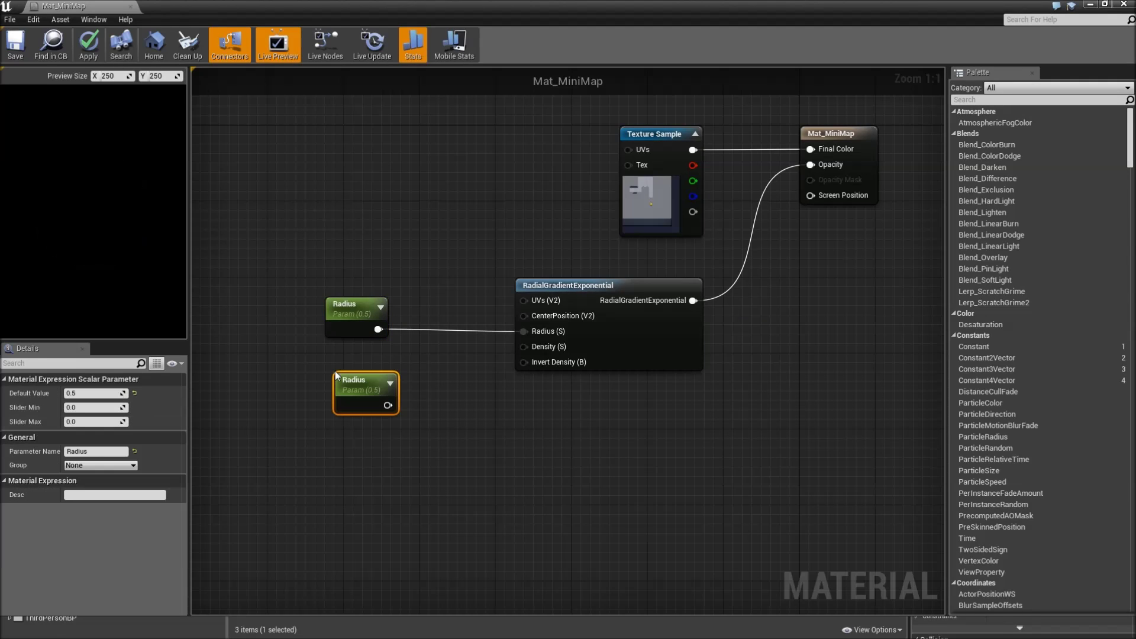
drag(336, 375, 327, 366)
click(85, 452)
text(D)
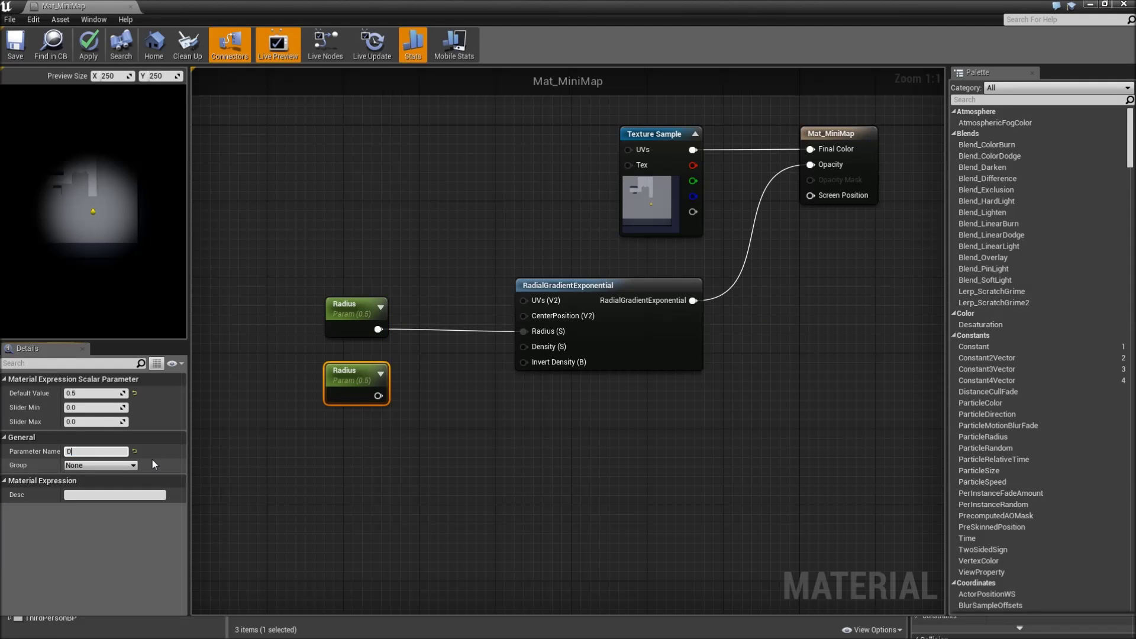
text(ensity)
key(Return)
drag(378, 396, 530, 355)
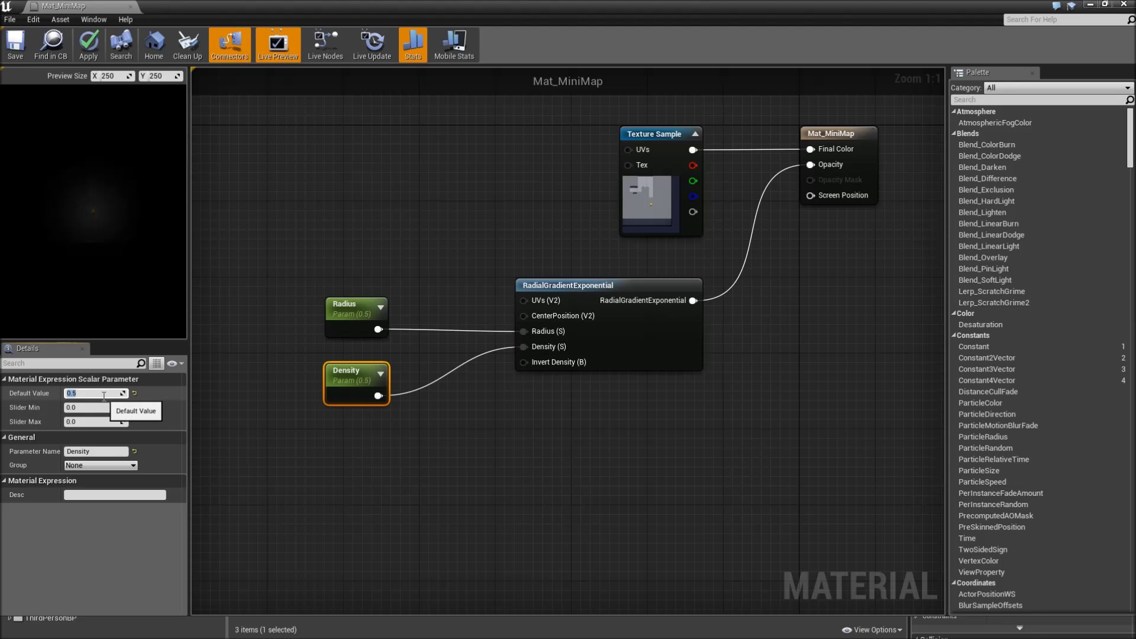
text(3)
key(Return)
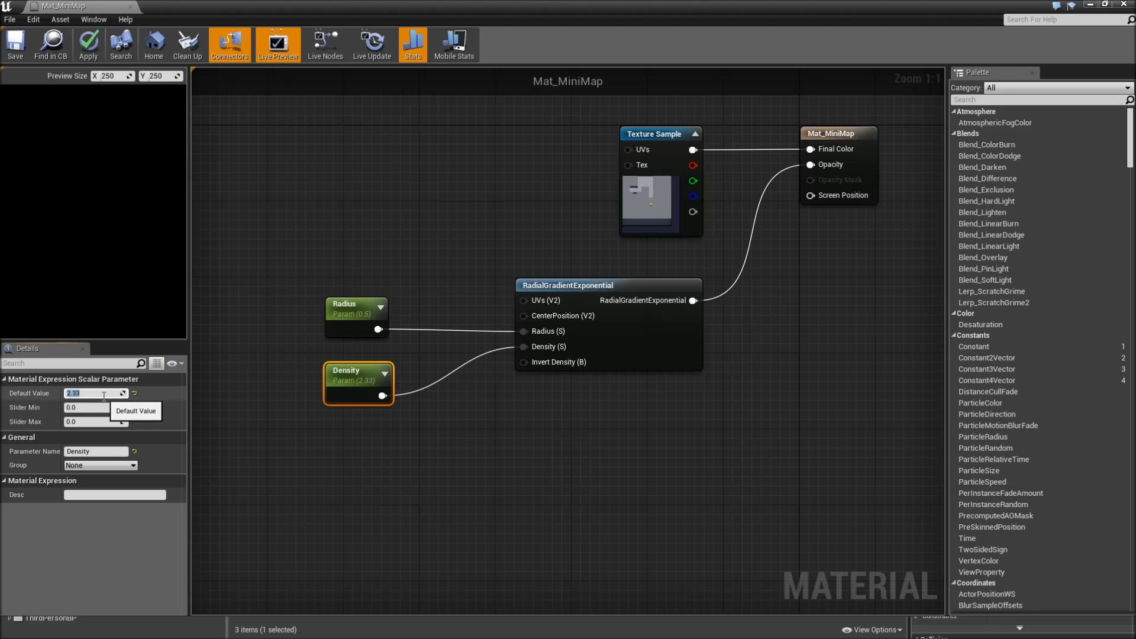
Step: Apply and save Mat_MiniMap, check the graph, and close its editor
click(102, 52)
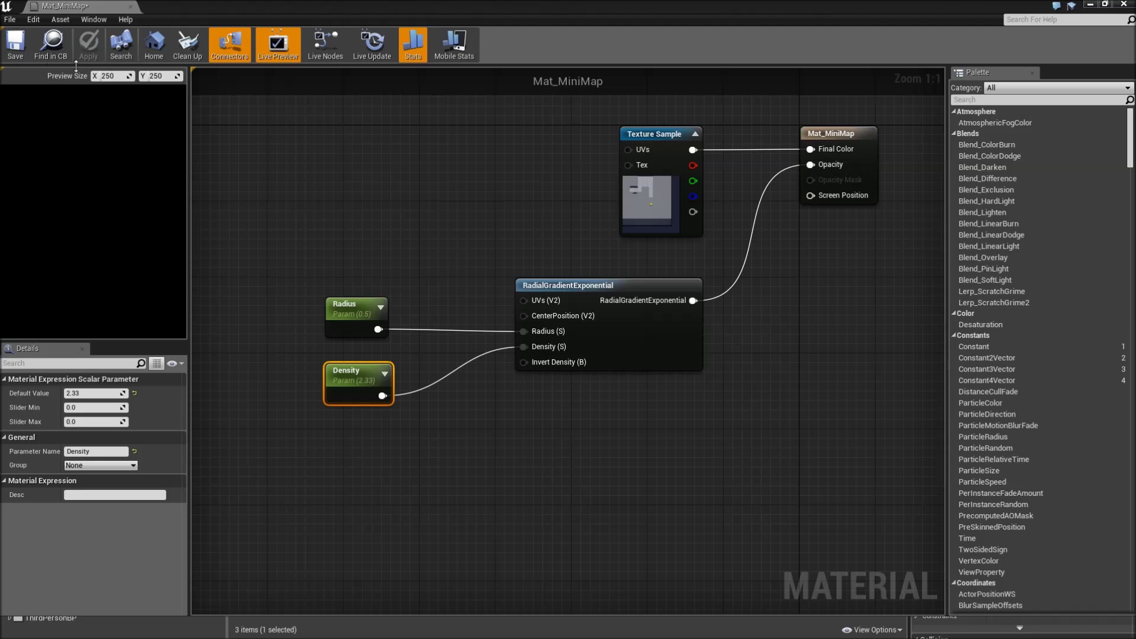
click(14, 54)
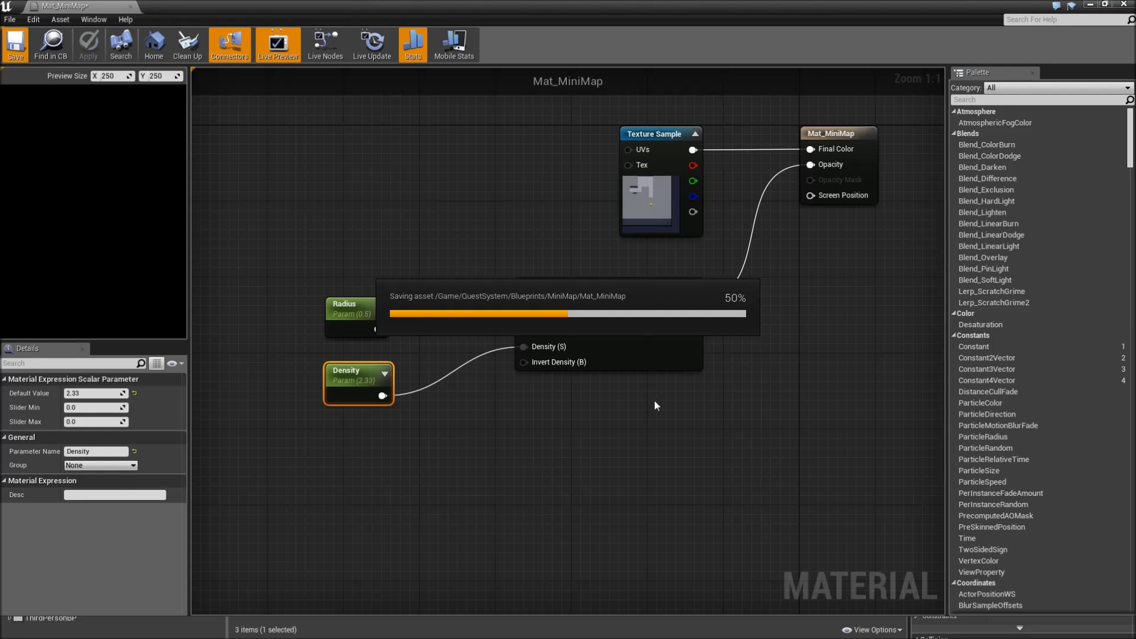
click(635, 412)
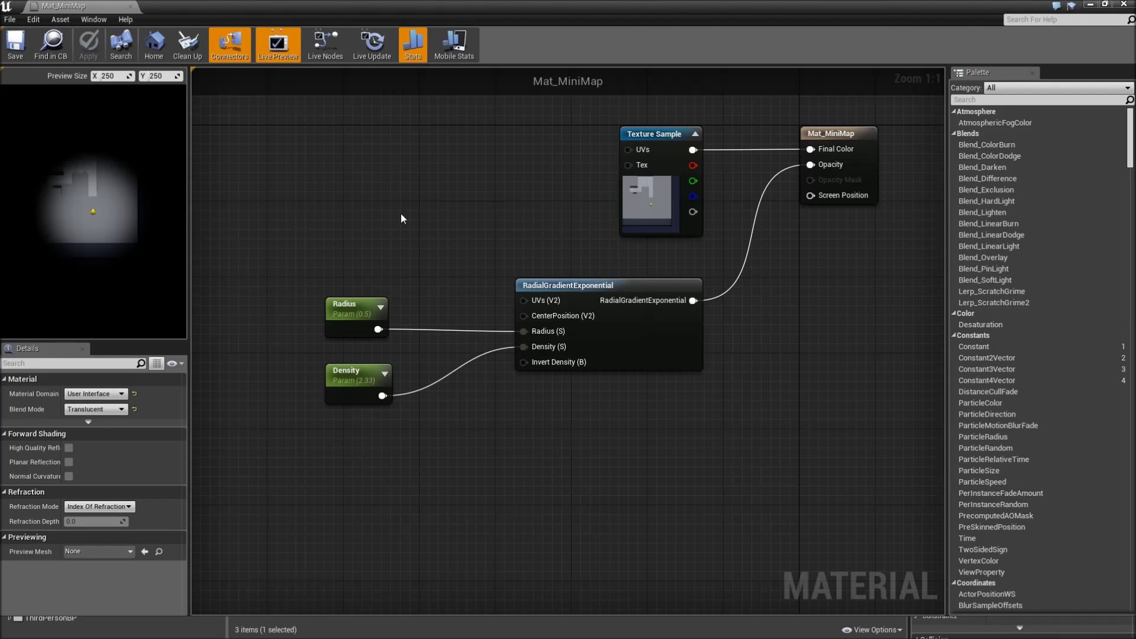
scroll(555, 350, down, 1)
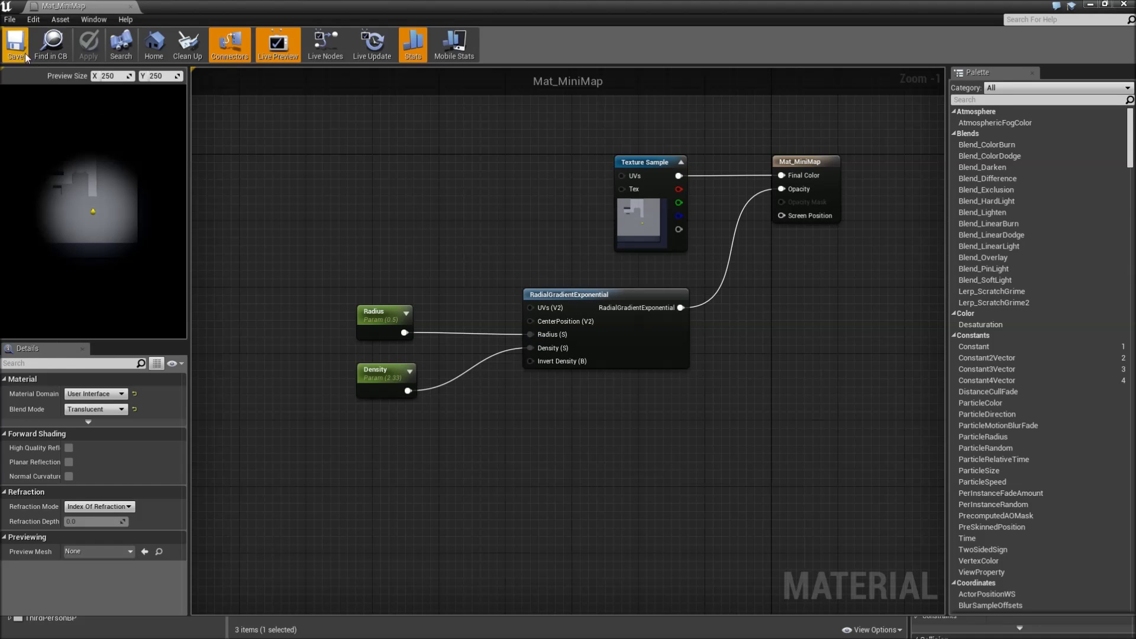
click(131, 6)
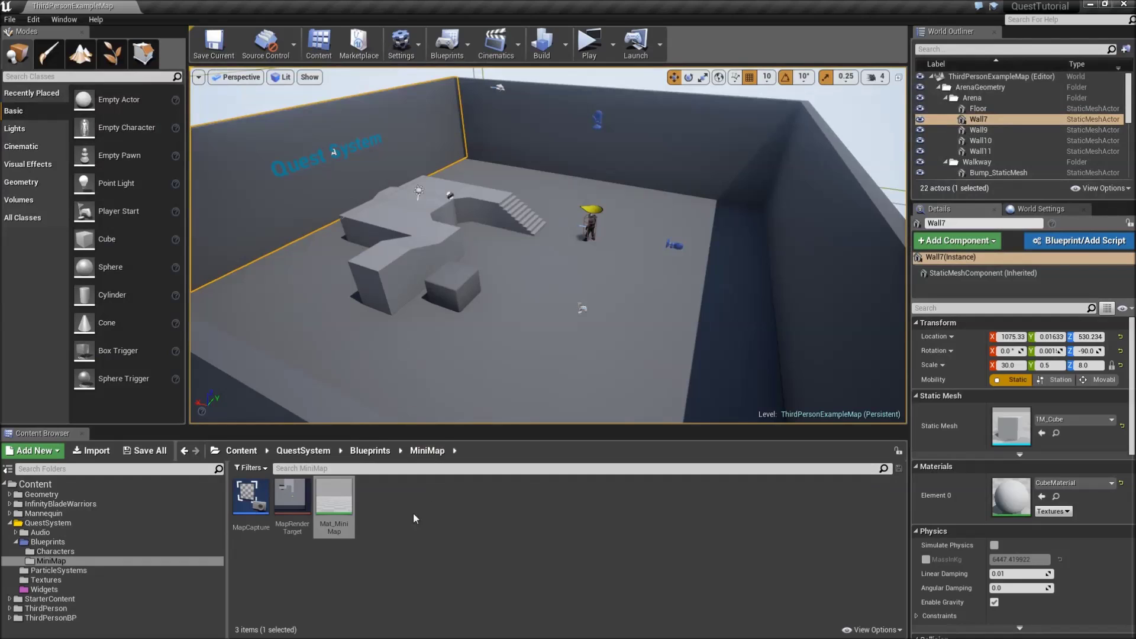
Step: Create a material instance of Mat_MiniMap named MiniMapInstance and open it for editing
right_click(335, 512)
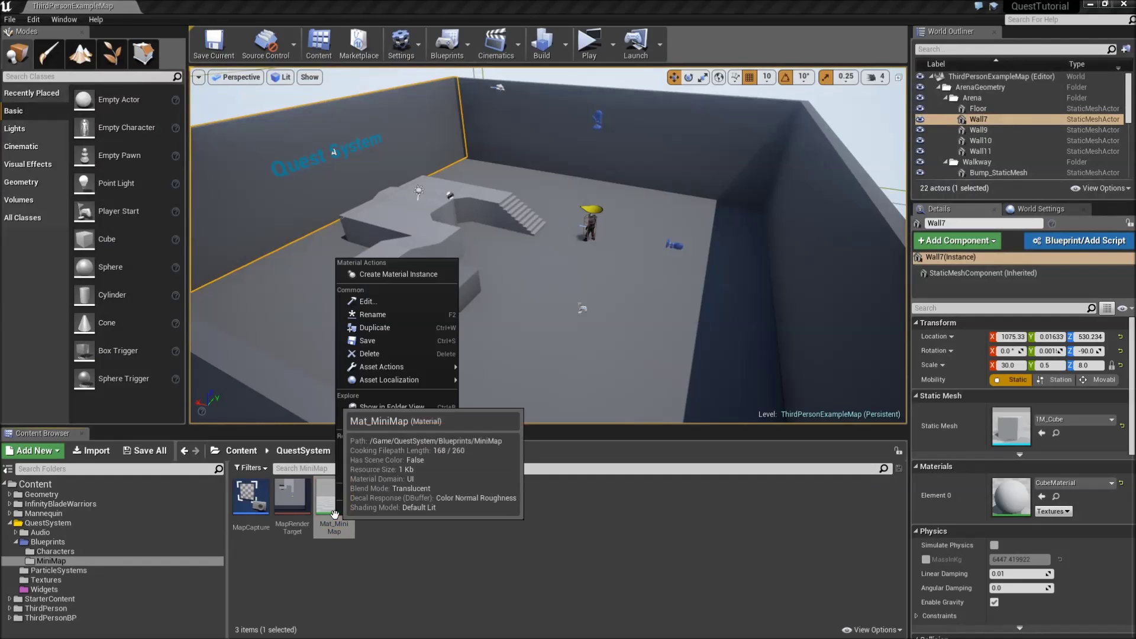
click(401, 275)
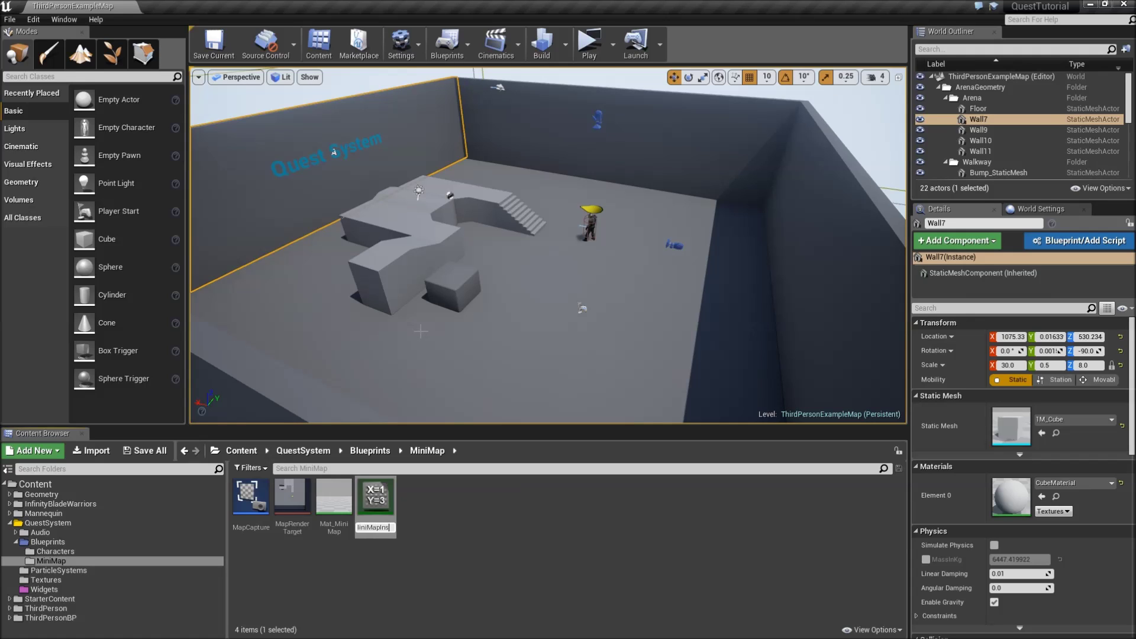
text(MiniMapInstance)
key(Return)
double_click(377, 512)
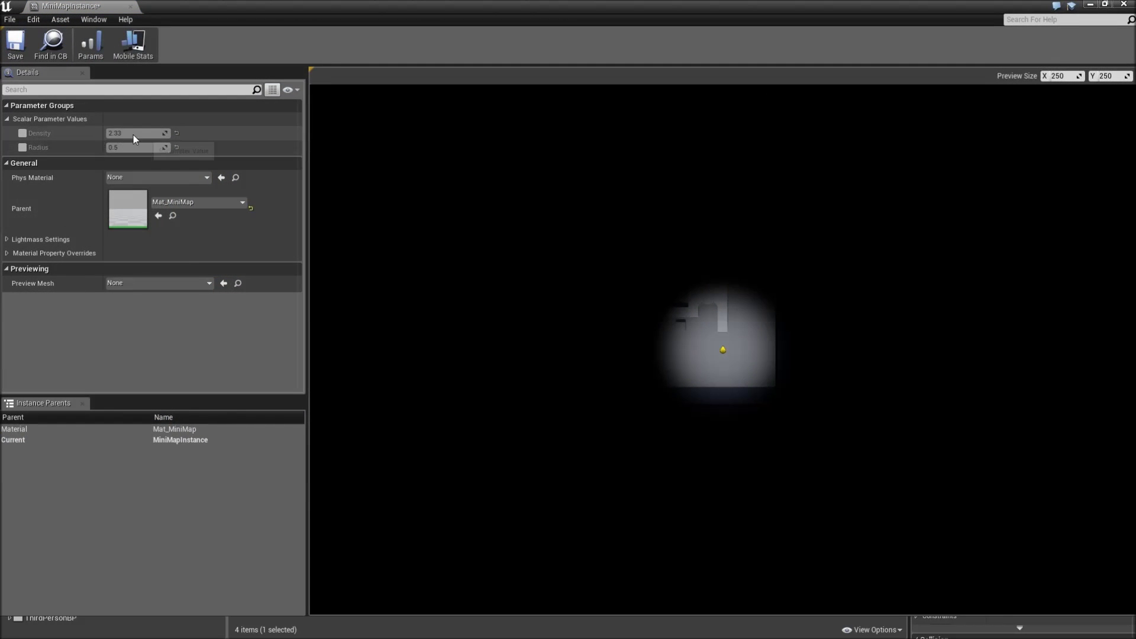
Step: Override MiniMapInstance's Density to 7.18 and Radius to 0.52
click(23, 134)
click(23, 147)
drag(128, 133, 161, 133)
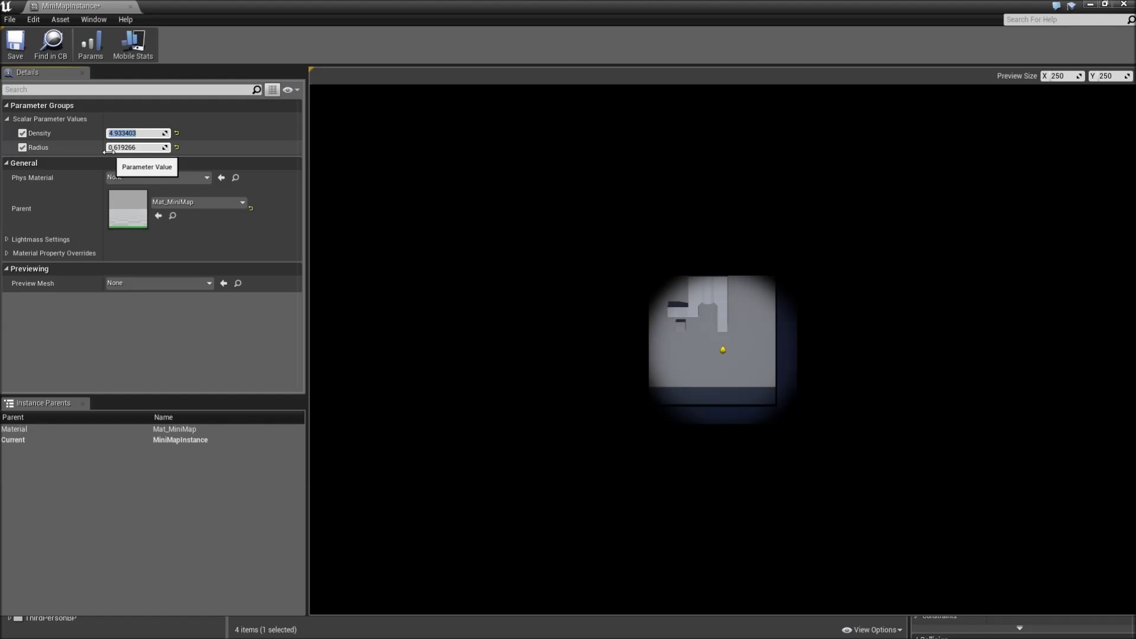
text(8)
key(Return)
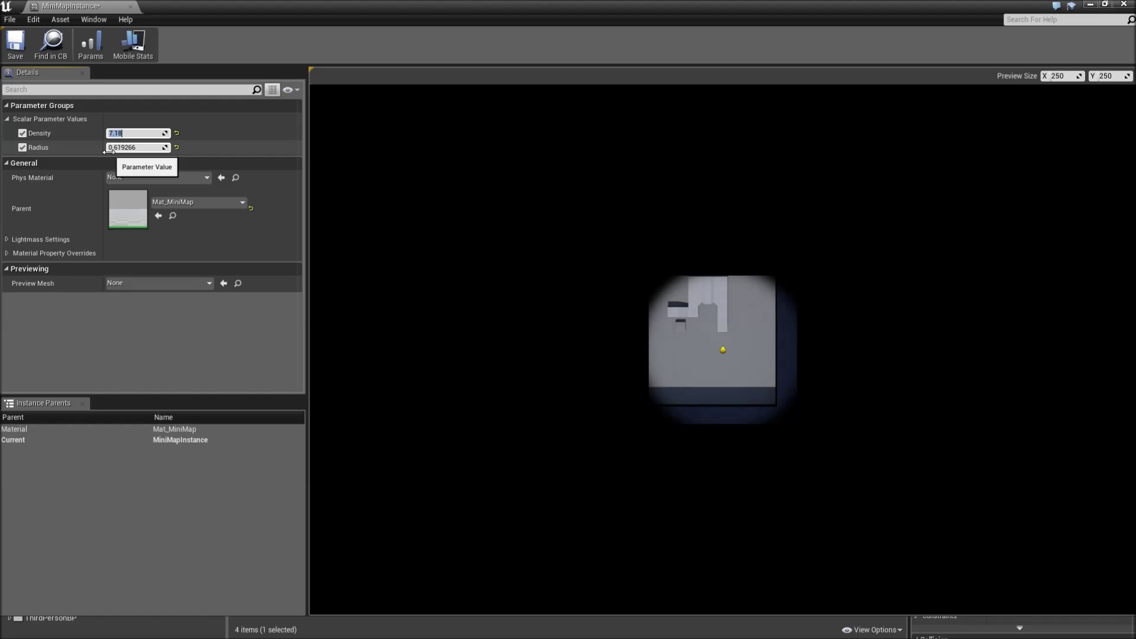
click(136, 148)
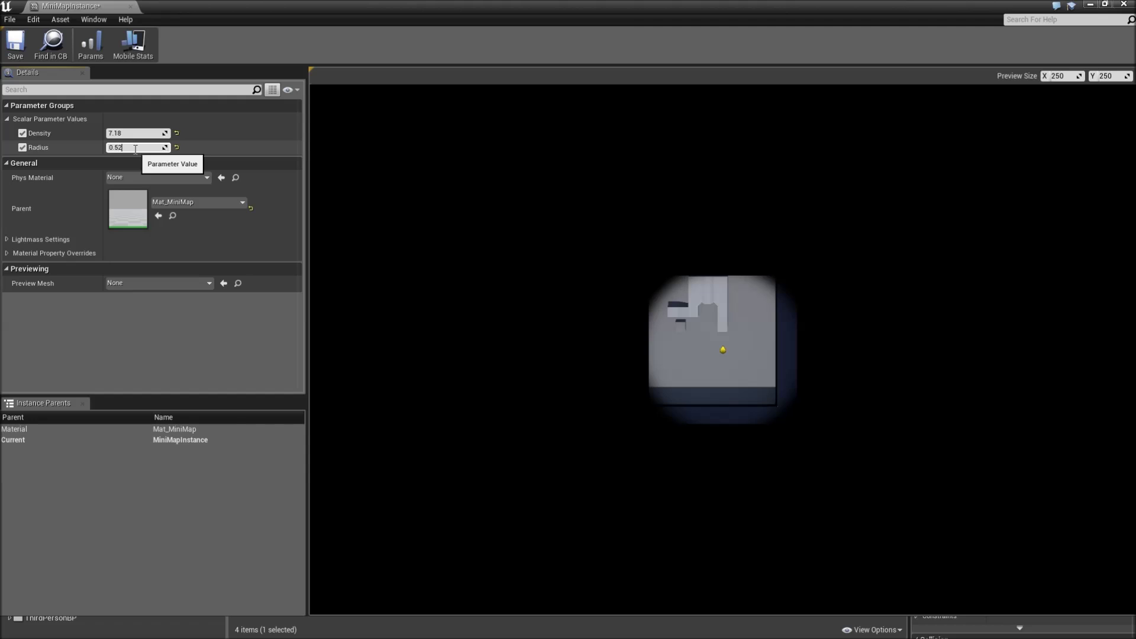
key(Return)
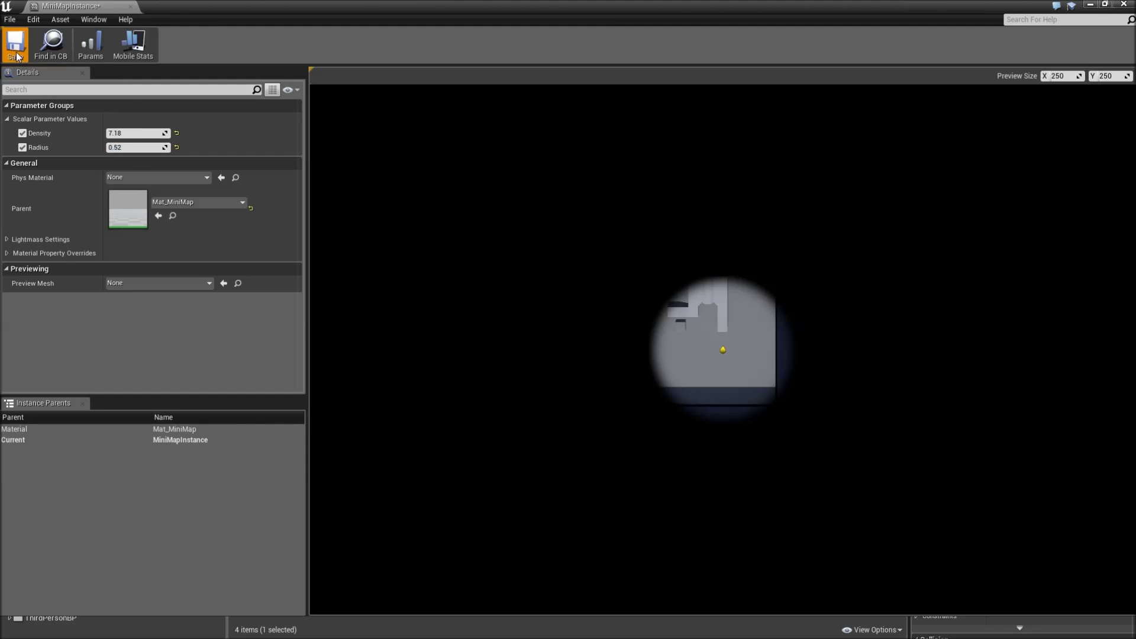
Step: Save MiniMapInstance and close its editor
click(17, 54)
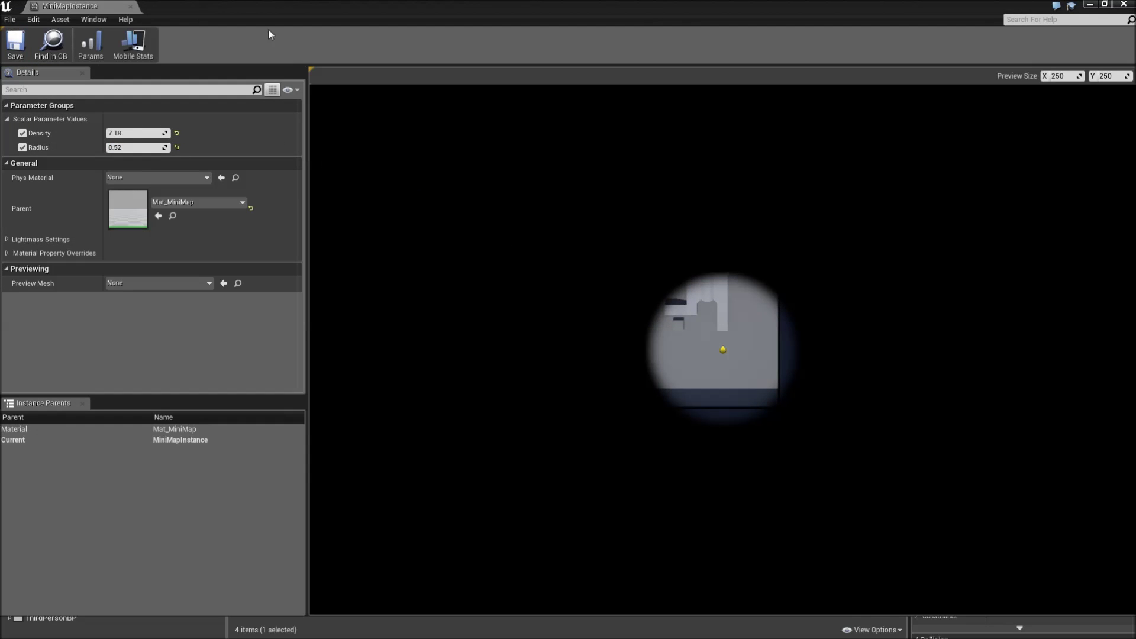
click(132, 7)
click(213, 44)
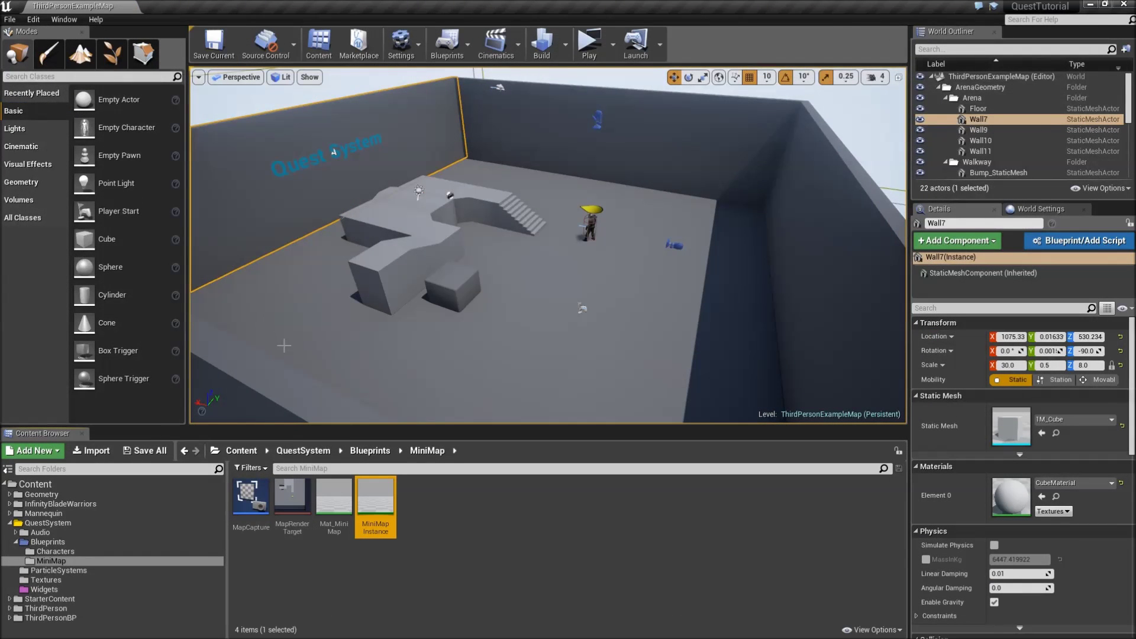
Step: Open MainWidget from the Widgets folder and delete its old minimap image
click(76, 588)
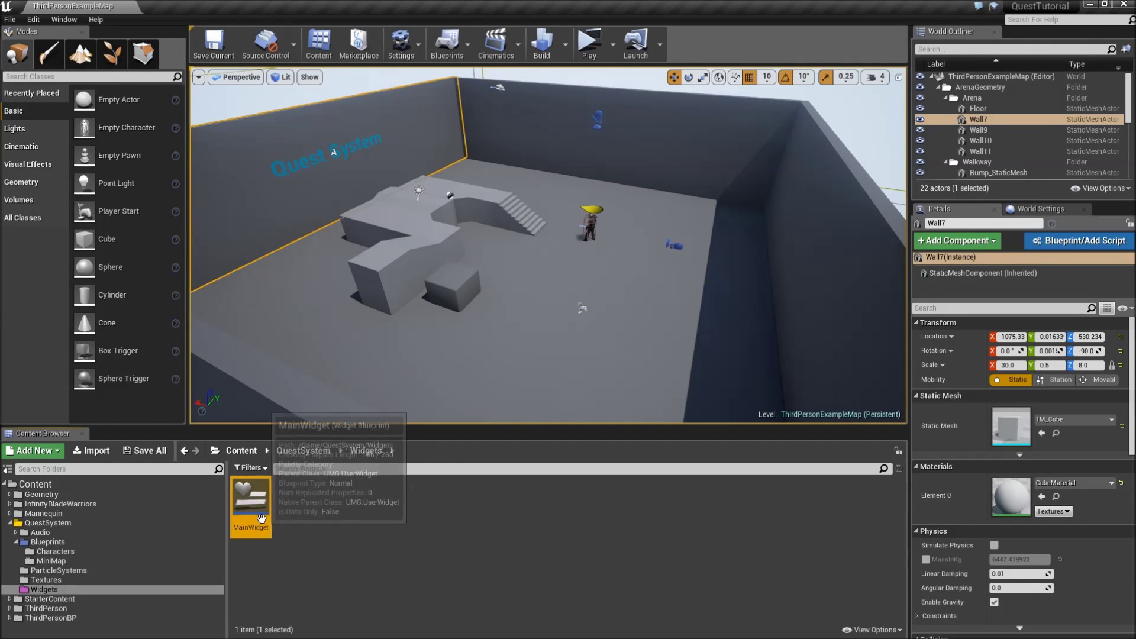
double_click(251, 497)
click(703, 243)
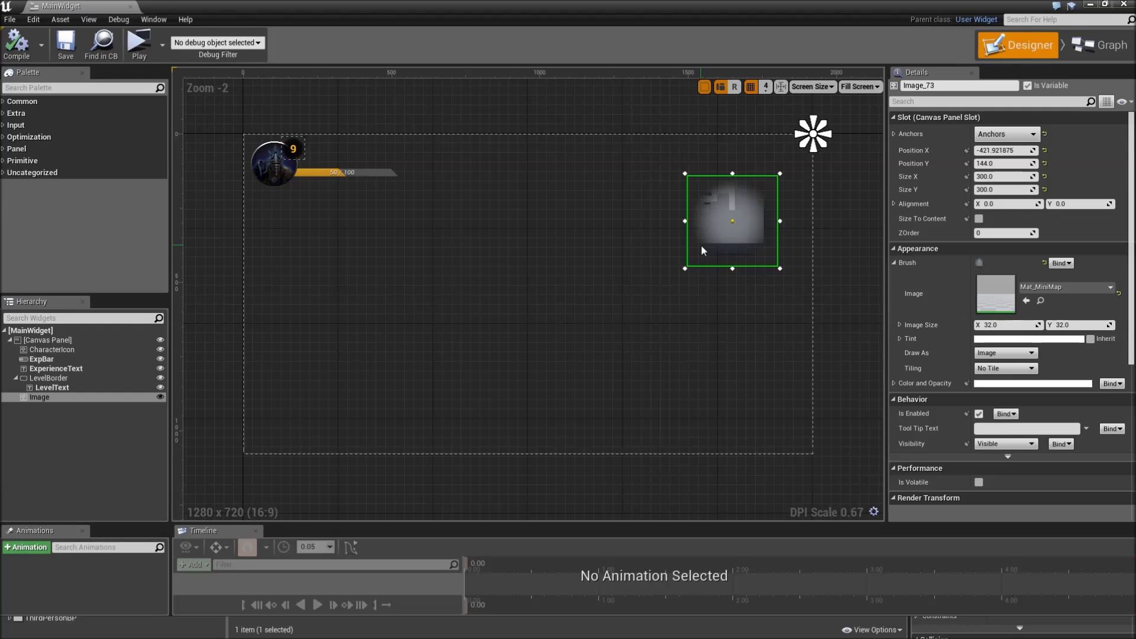
key(Delete)
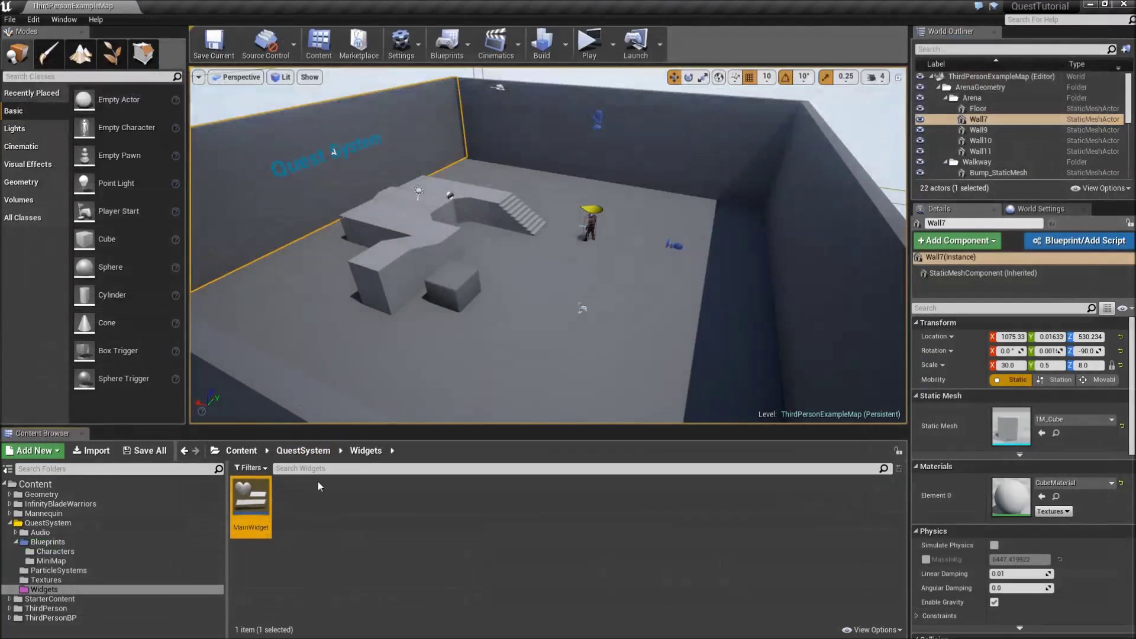
Step: Create a Widget Blueprint named MiniMap in the Widgets folder and open it
right_click(303, 513)
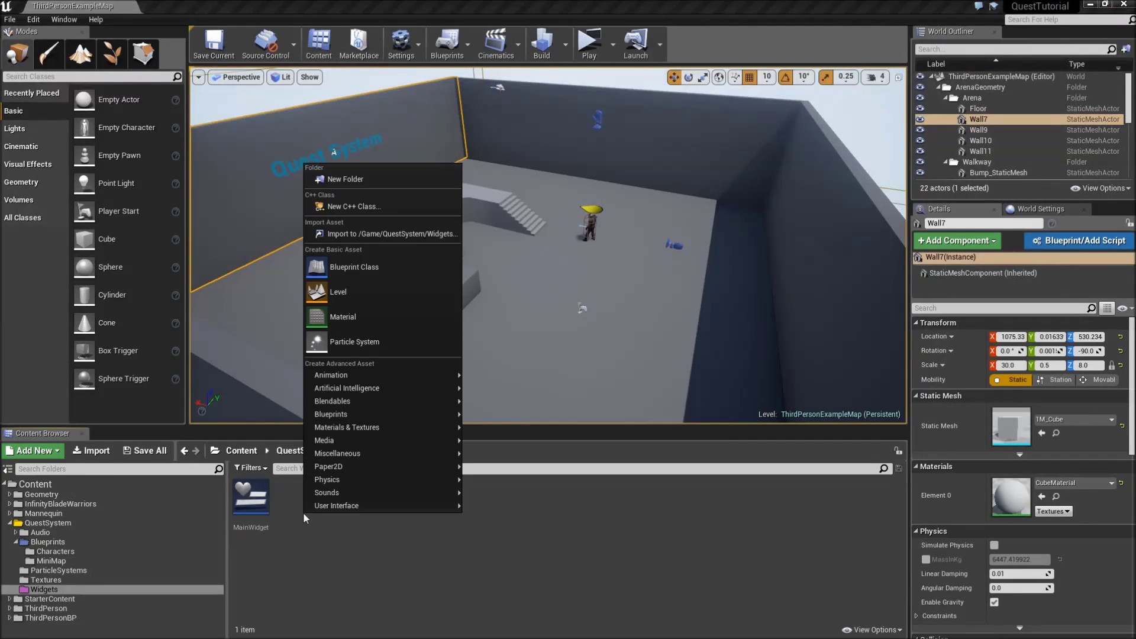
mouse_move(353, 505)
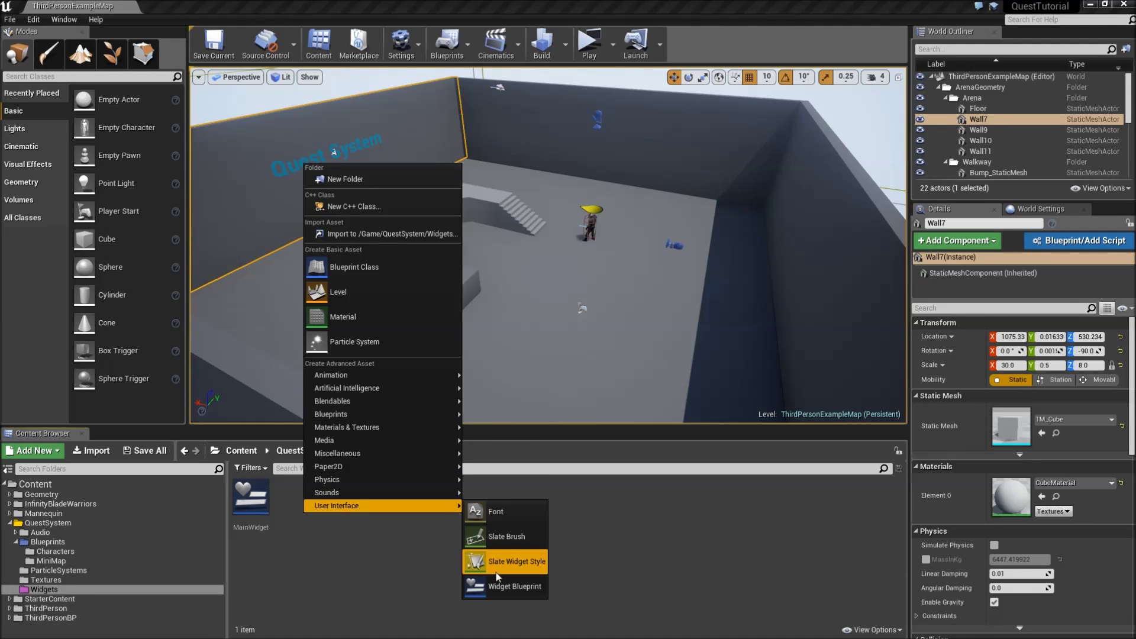
click(502, 589)
text(MiniMap)
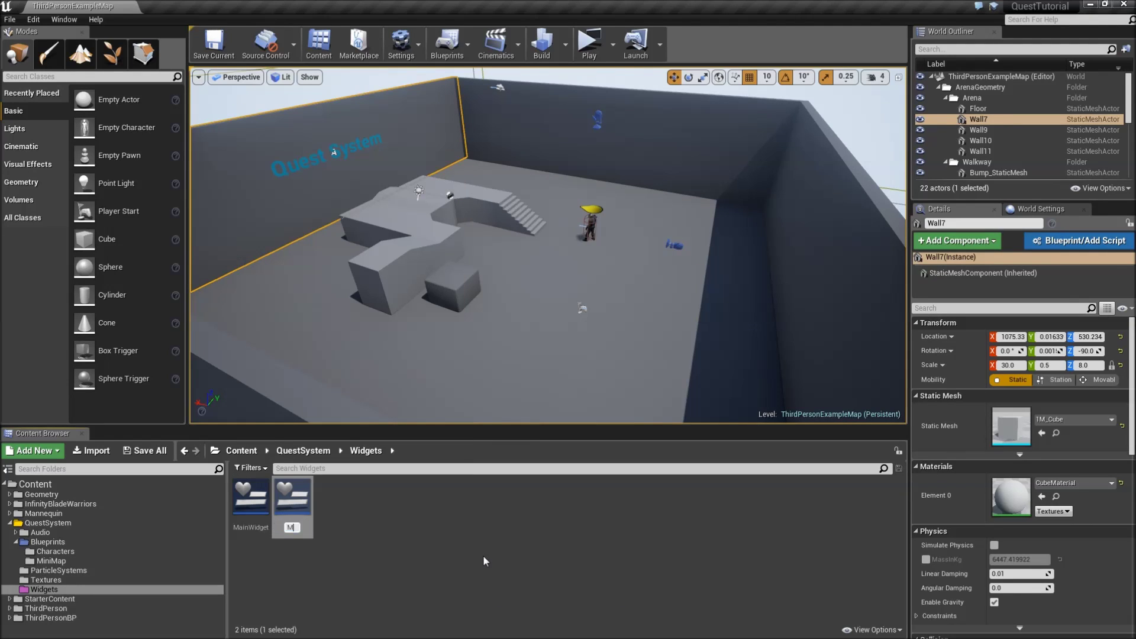
key(Return)
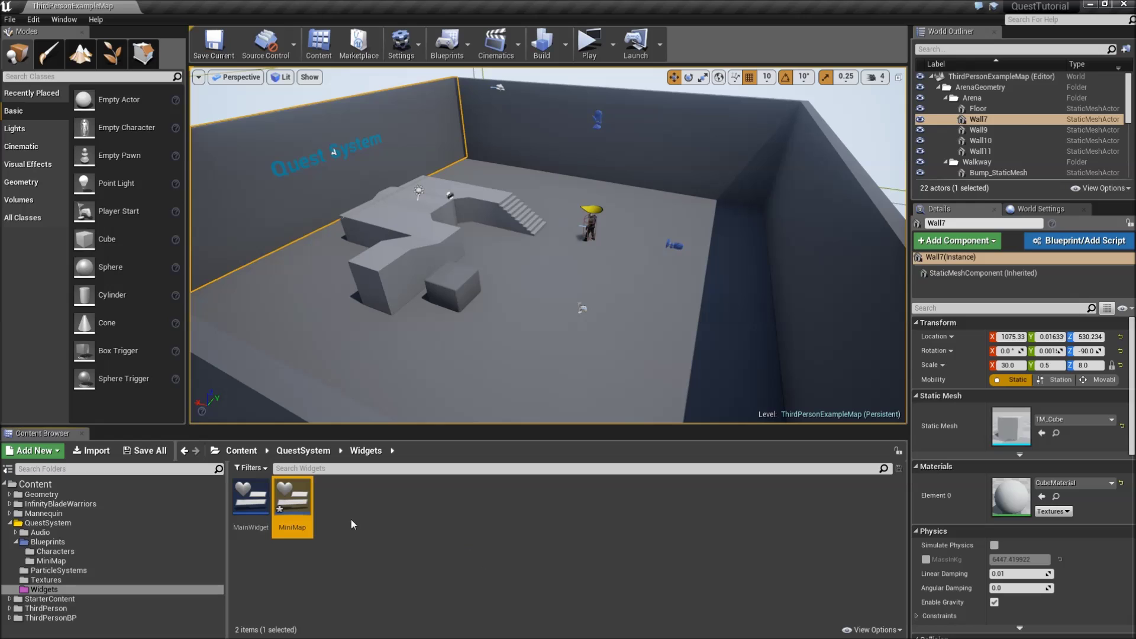
double_click(293, 504)
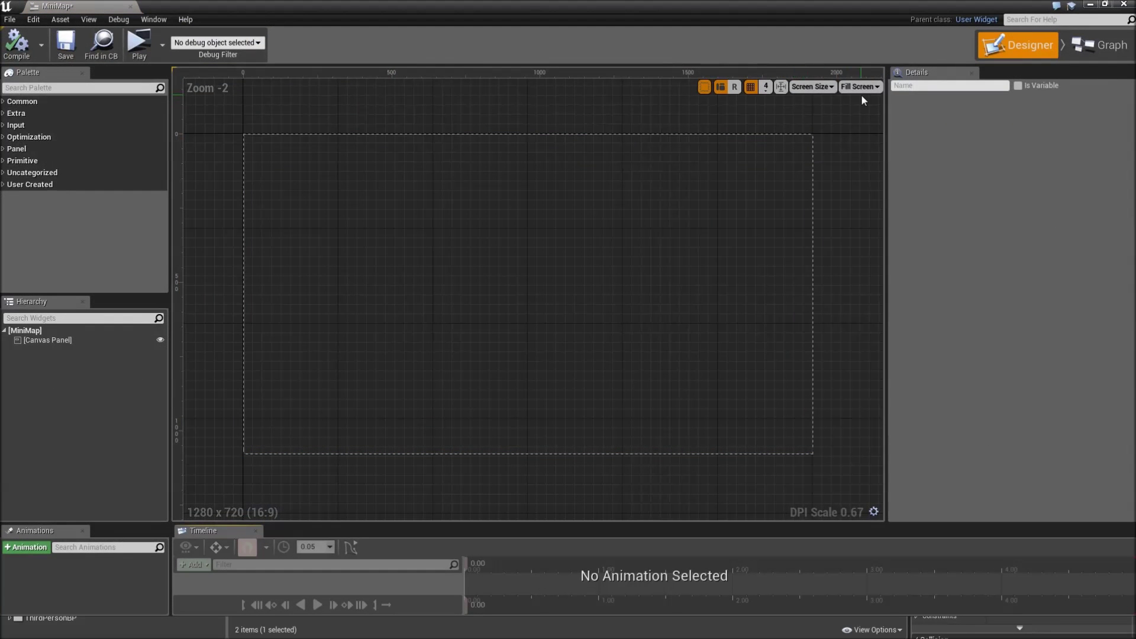
Step: Switch the preview to Desired on Screen and delete the MiniMap widget's Canvas Panel
click(861, 88)
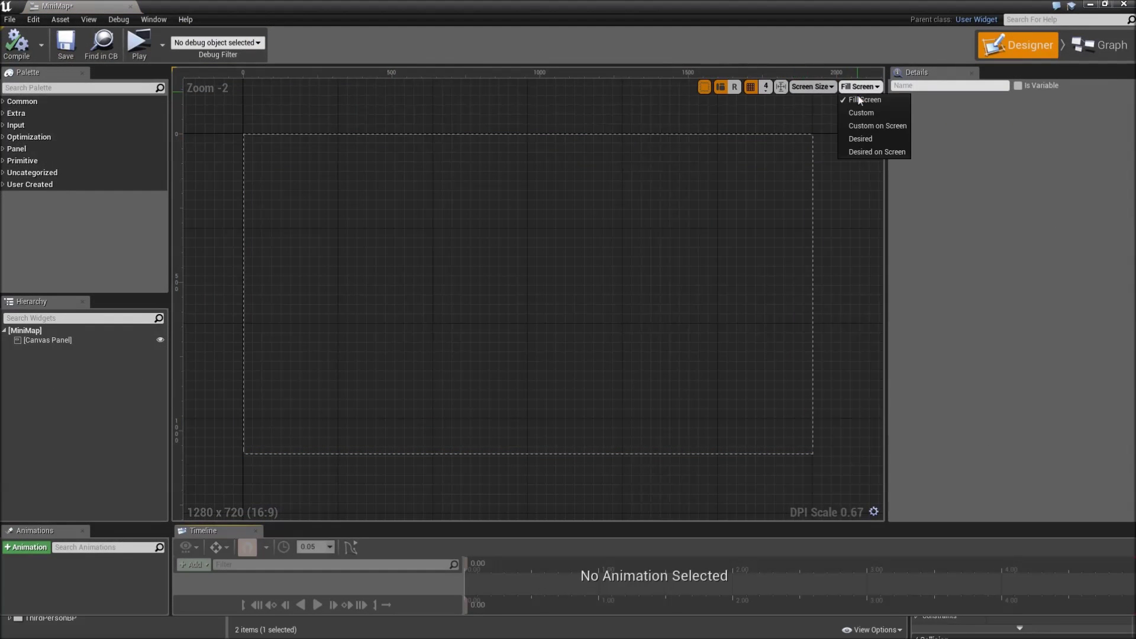
click(870, 152)
click(112, 341)
right_click(108, 342)
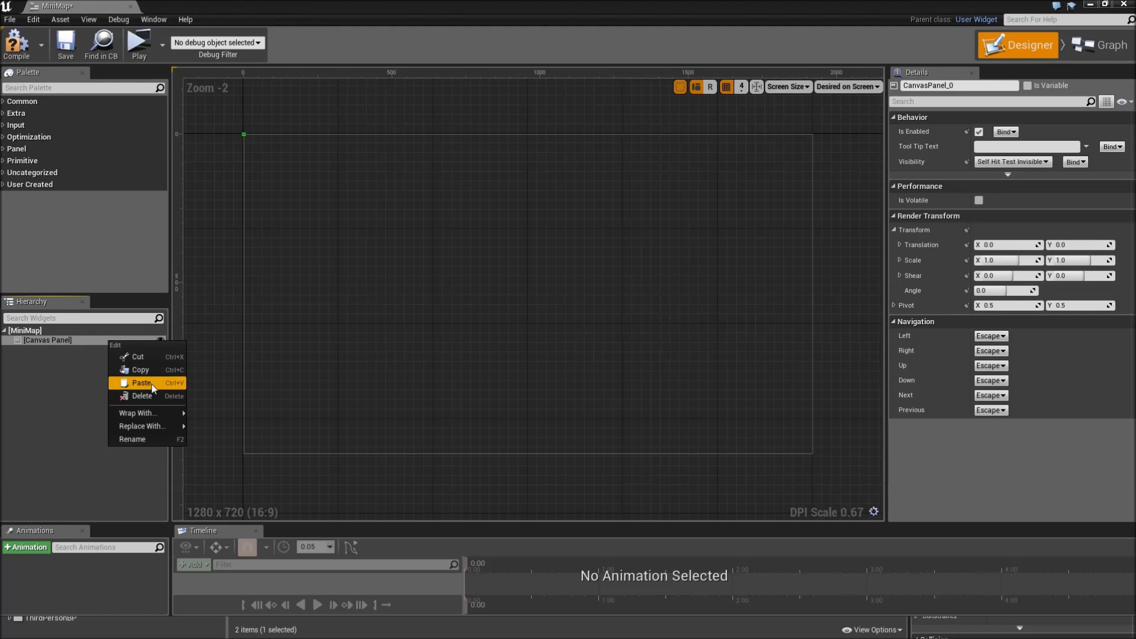
click(142, 396)
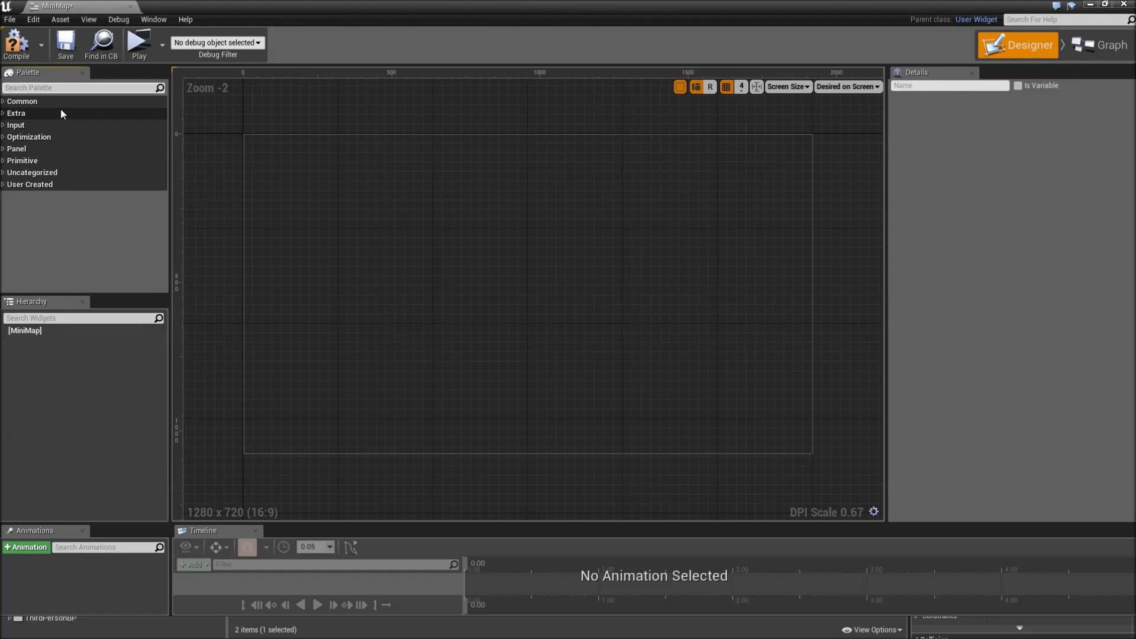
Step: Make a Size Box the root, with width and height overrides of 300
text(size)
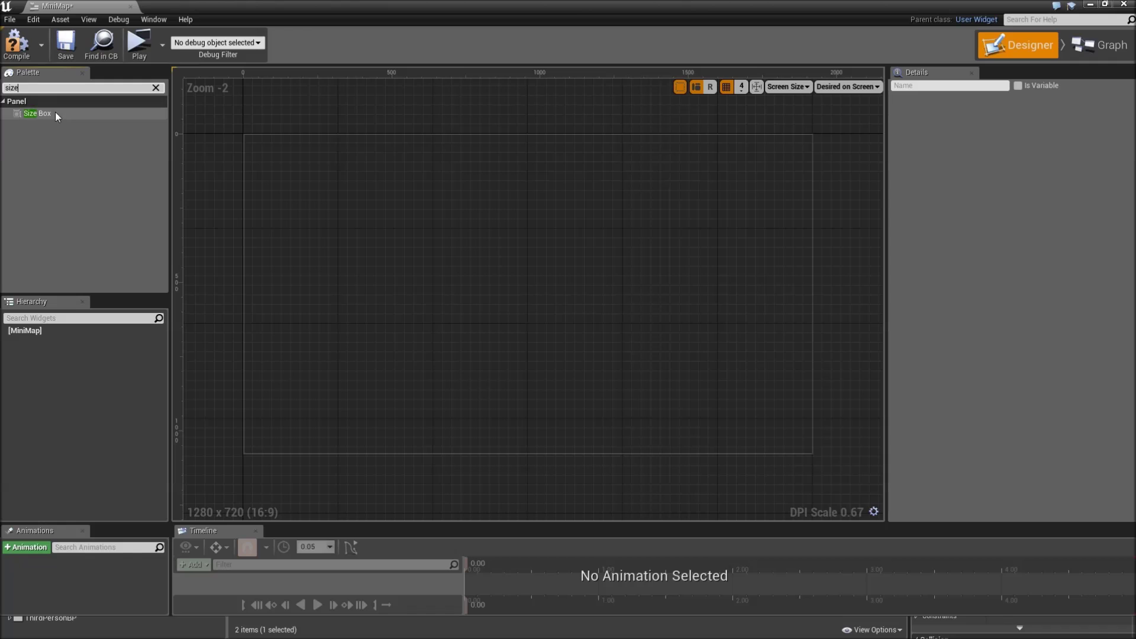
drag(55, 113, 50, 342)
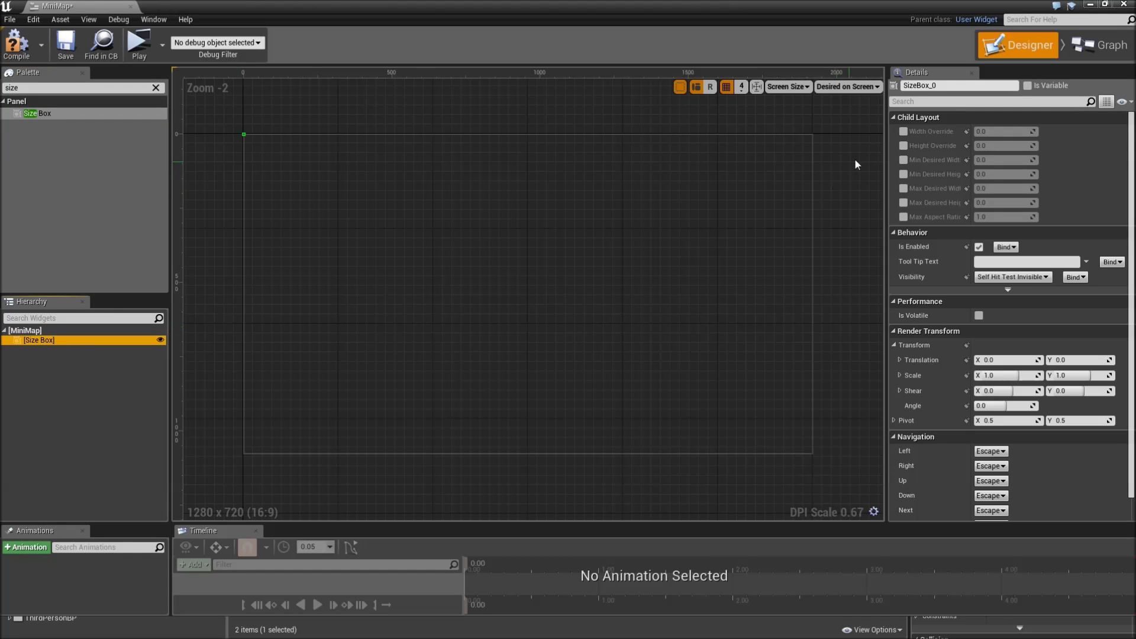
click(904, 131)
click(904, 145)
click(1000, 132)
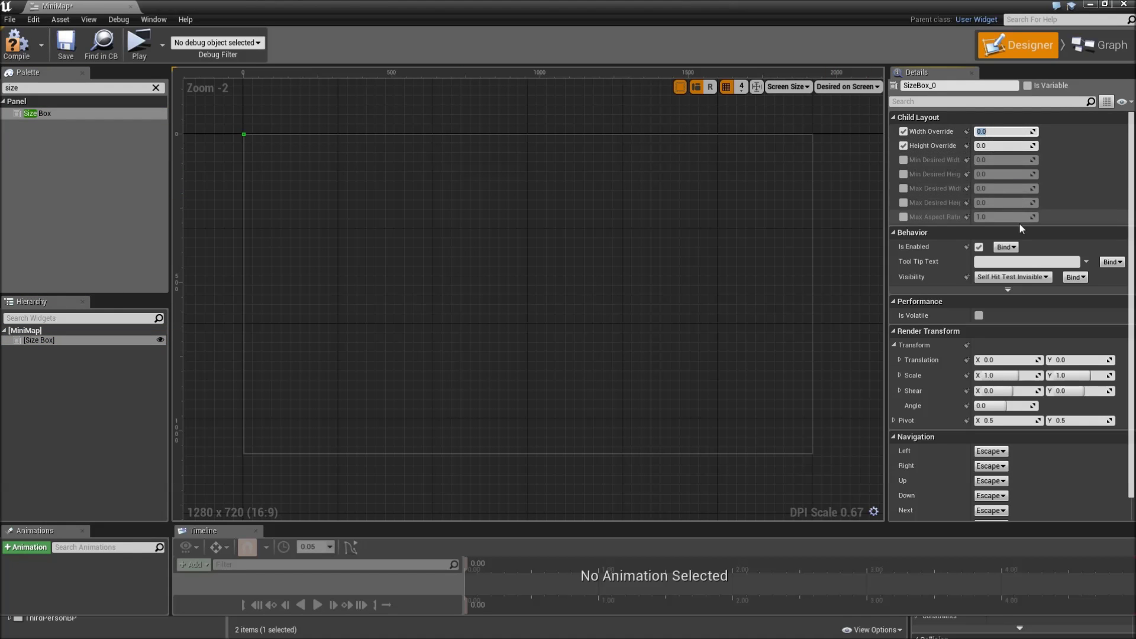
text(300)
click(998, 146)
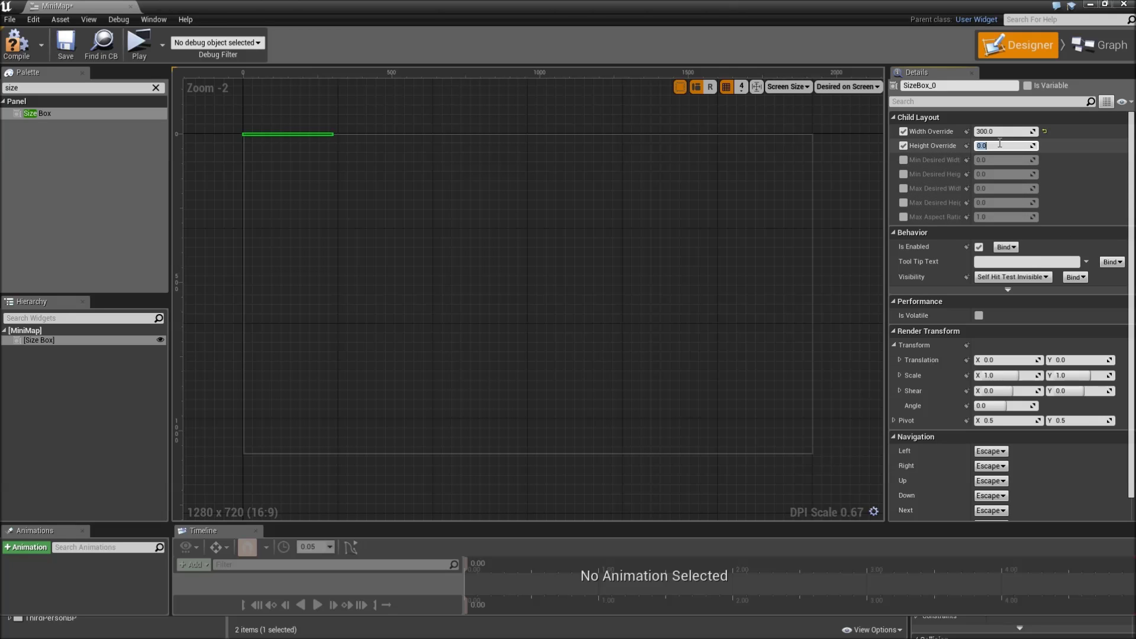
text(300)
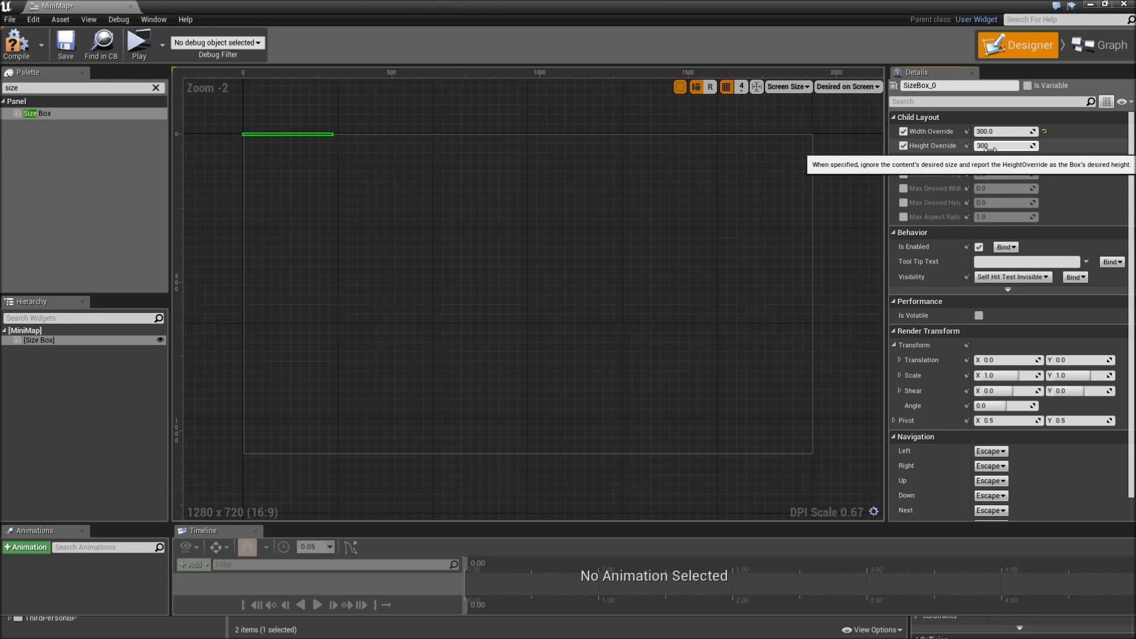
key(Return)
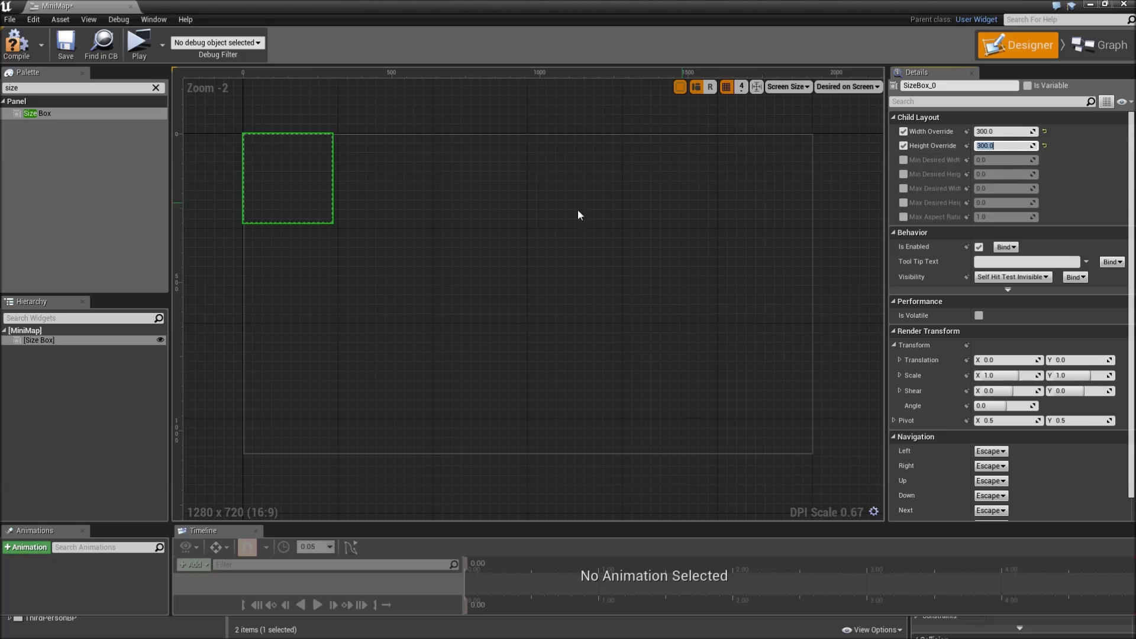
Step: Place an Overlay inside the Size Box and add an Image into it
text(overla)
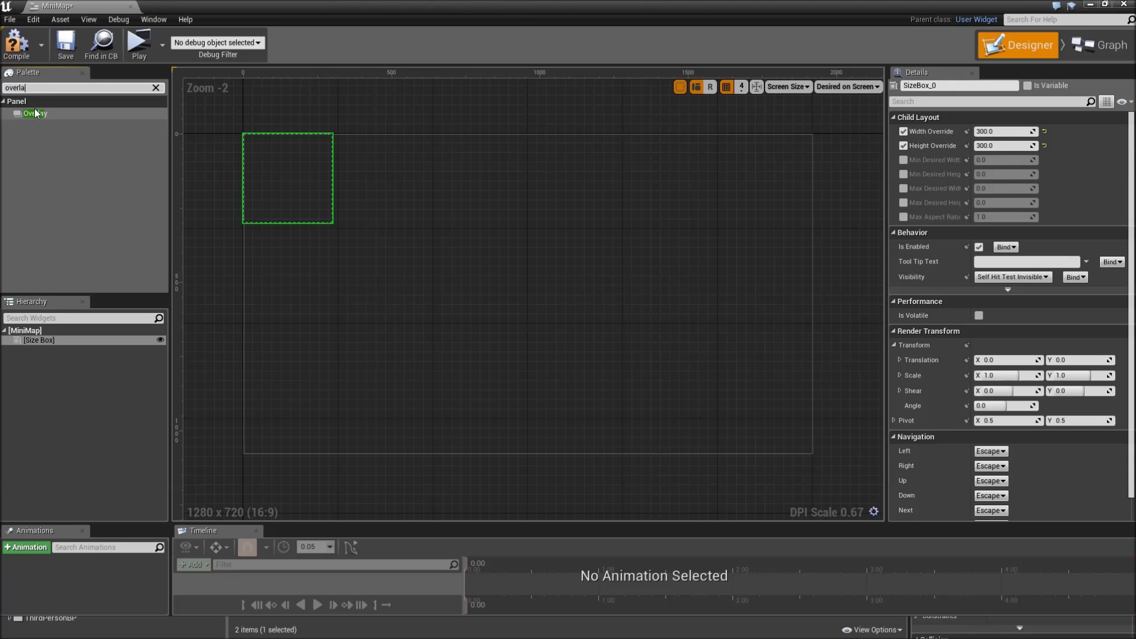
drag(37, 113, 56, 340)
click(36, 87)
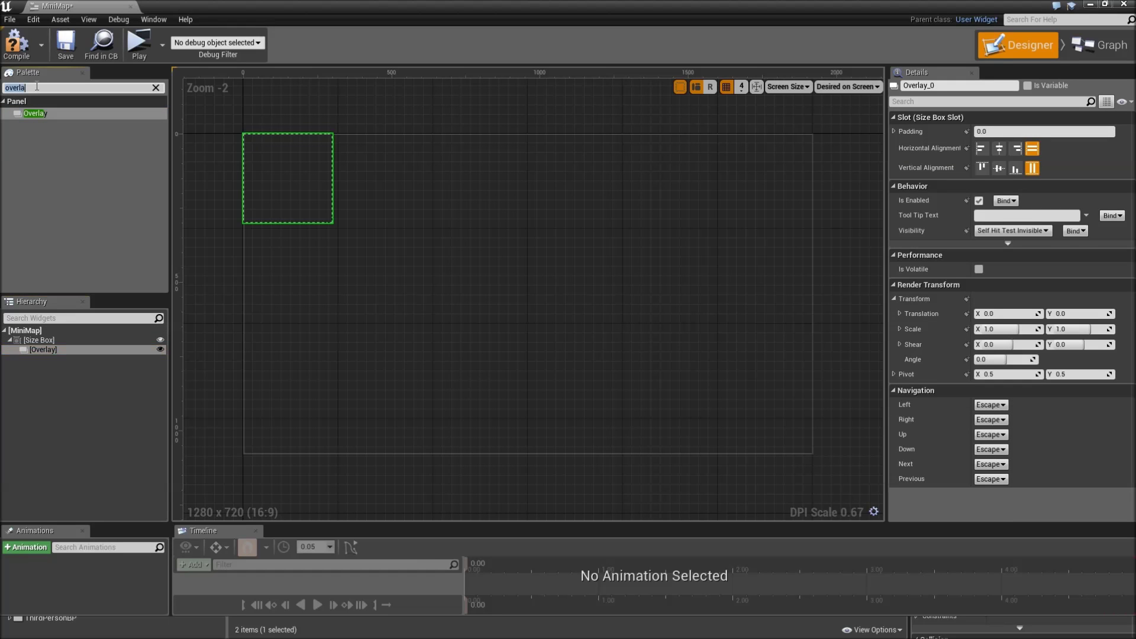
text(imag)
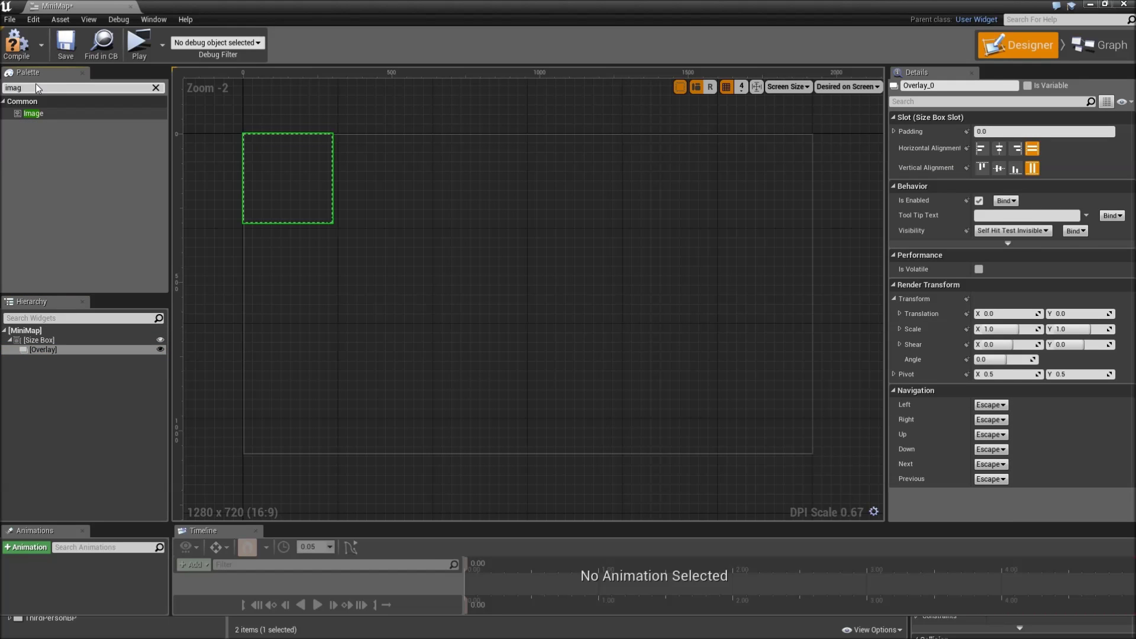
drag(26, 114, 58, 348)
Step: Name the image MiniMap, fill both alignments, and use MiniMapInstance as its brush
click(970, 85)
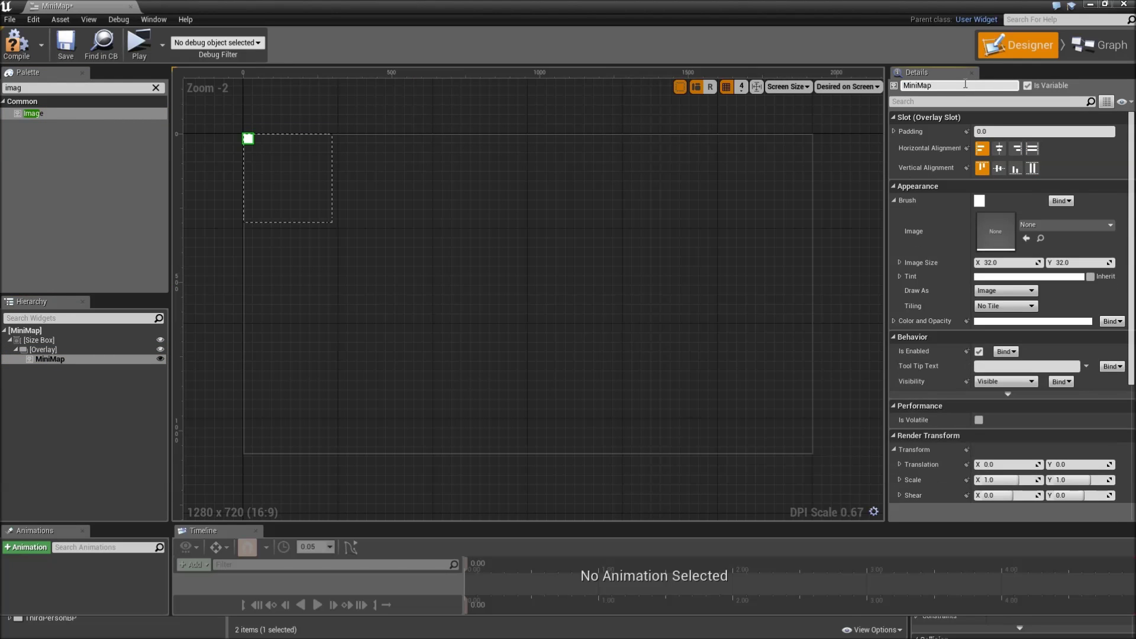
click(1033, 149)
click(1033, 168)
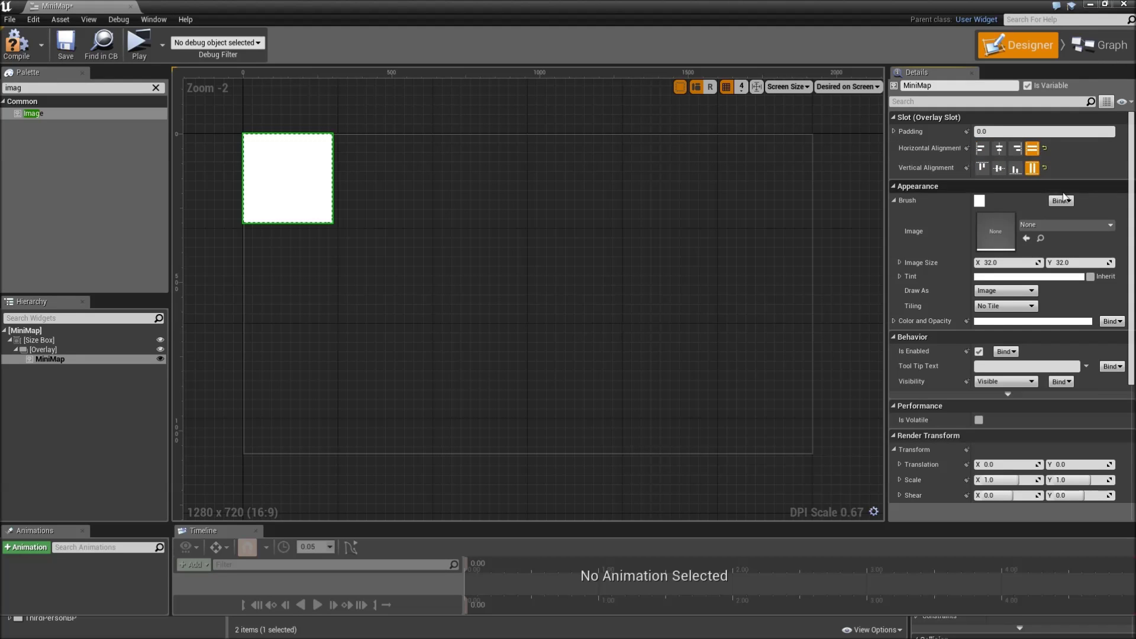
click(1068, 226)
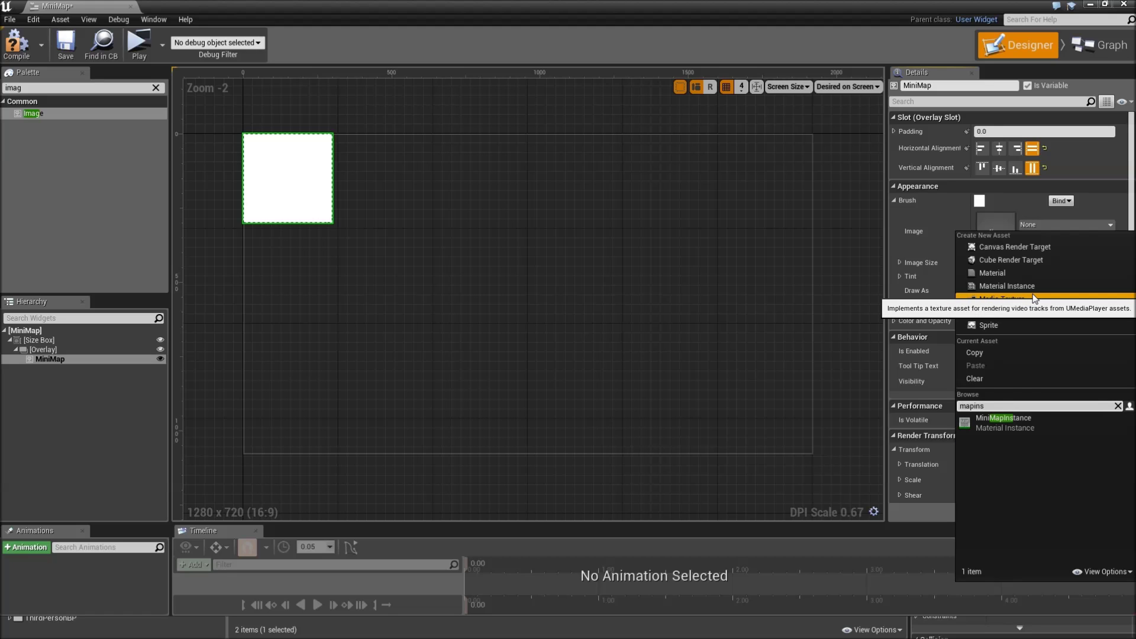
click(1040, 423)
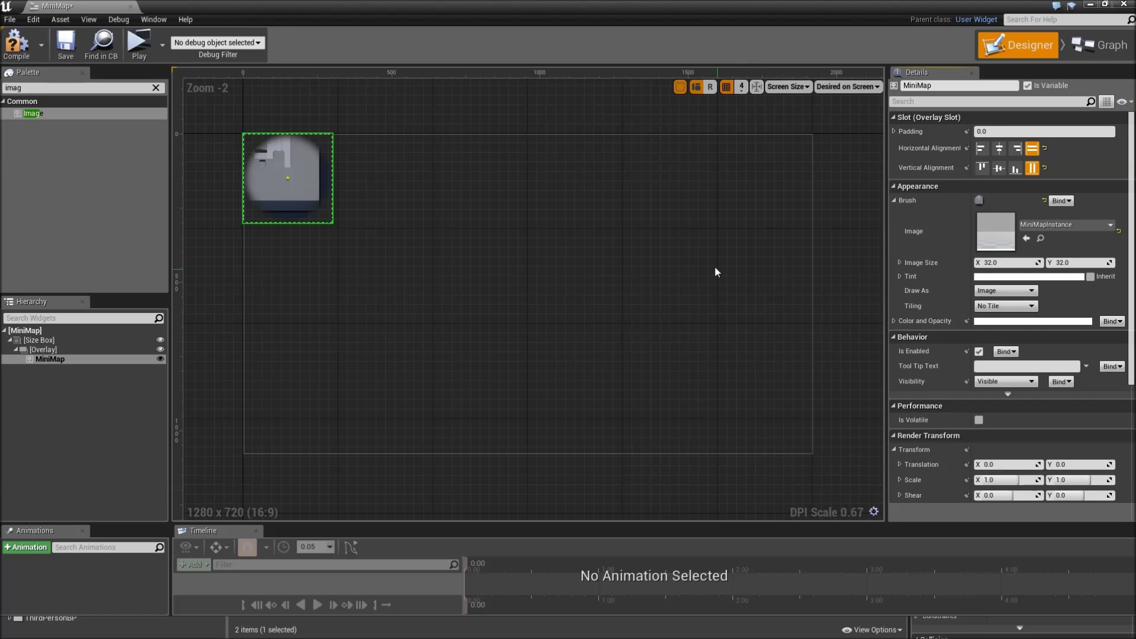
click(52, 87)
Step: Add a second image named Border that fills the Overlay with the round border texture
drag(50, 114, 47, 354)
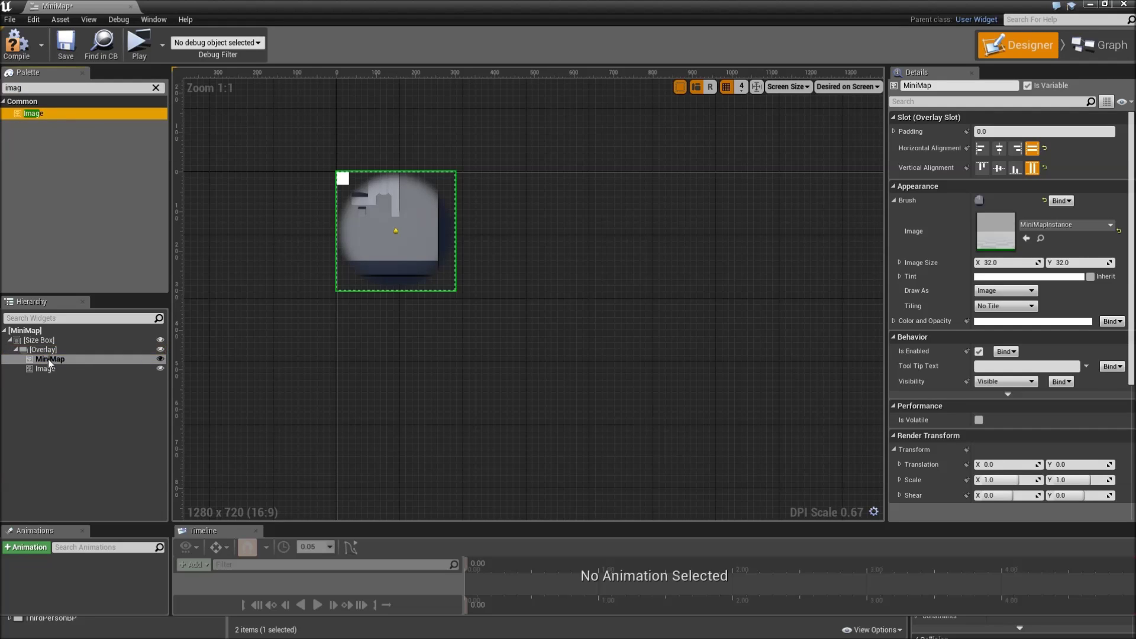
click(936, 85)
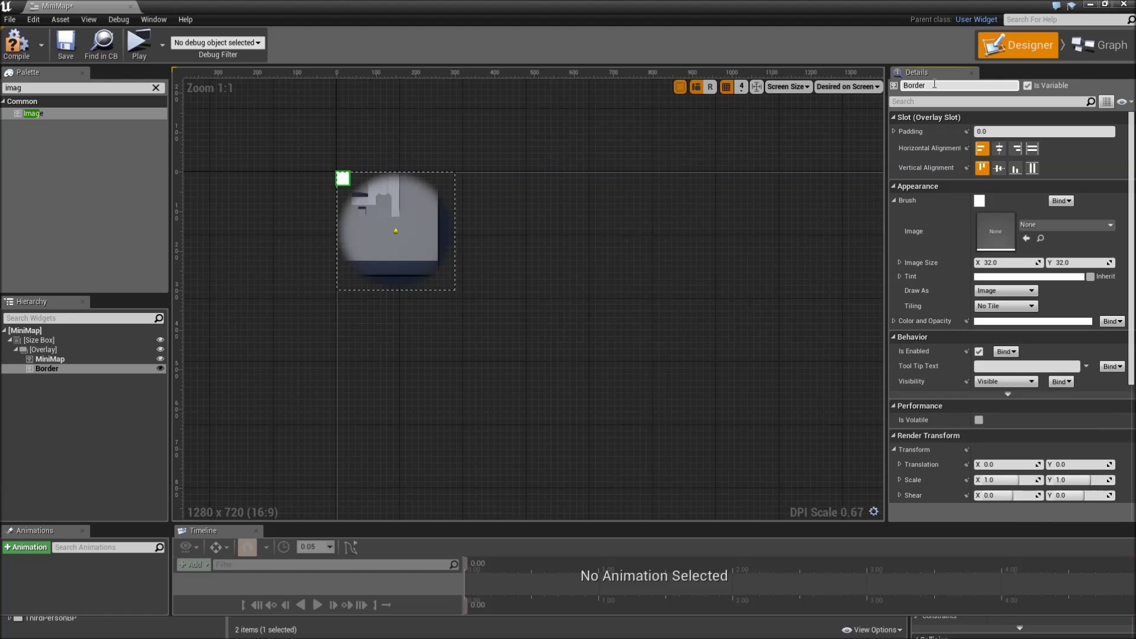
click(1032, 149)
click(1033, 168)
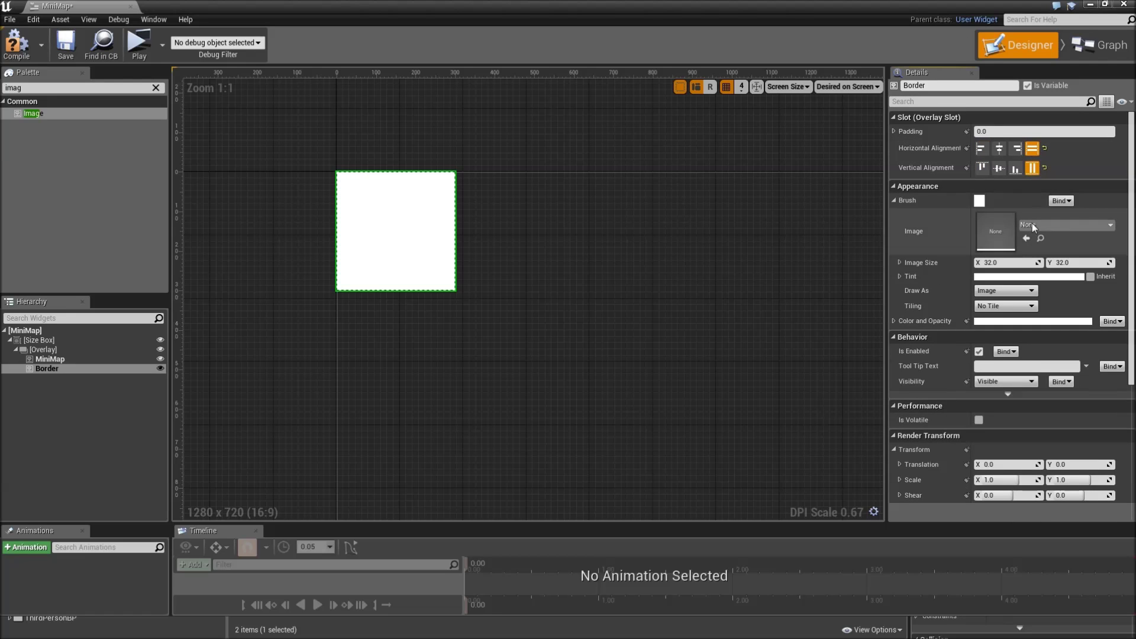
click(1032, 225)
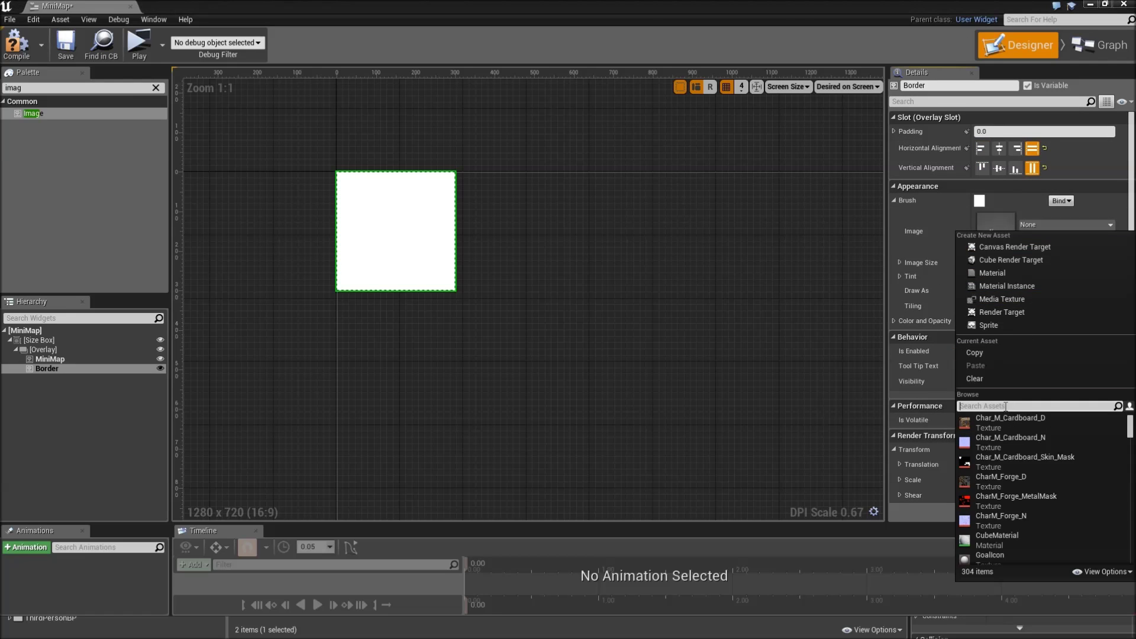
text(border)
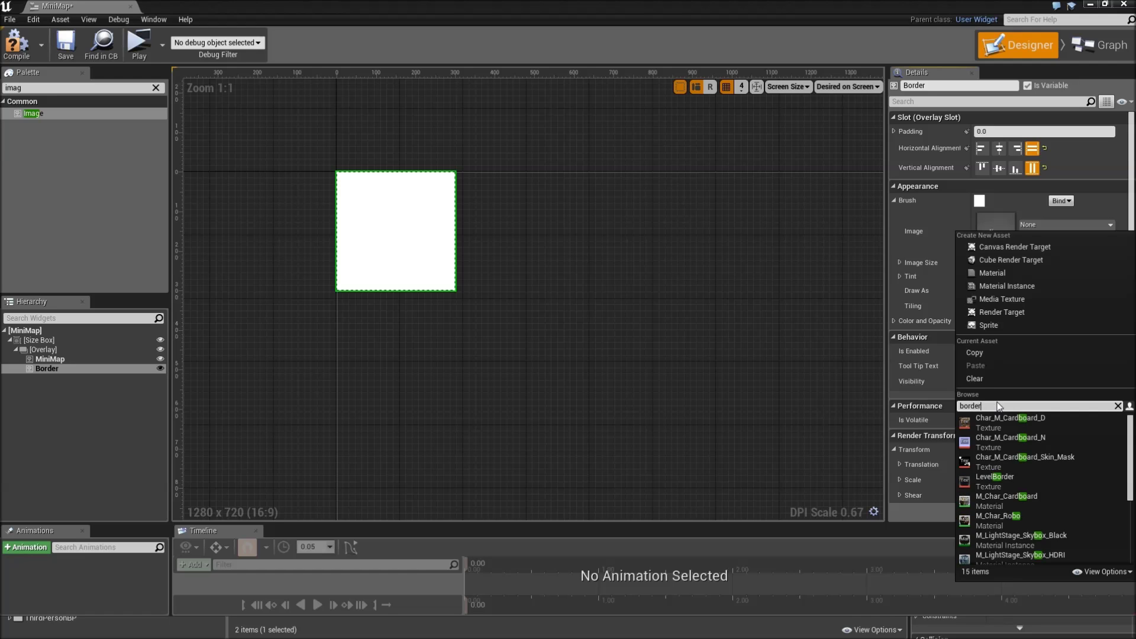
scroll(1006, 444, down, 3)
click(1006, 439)
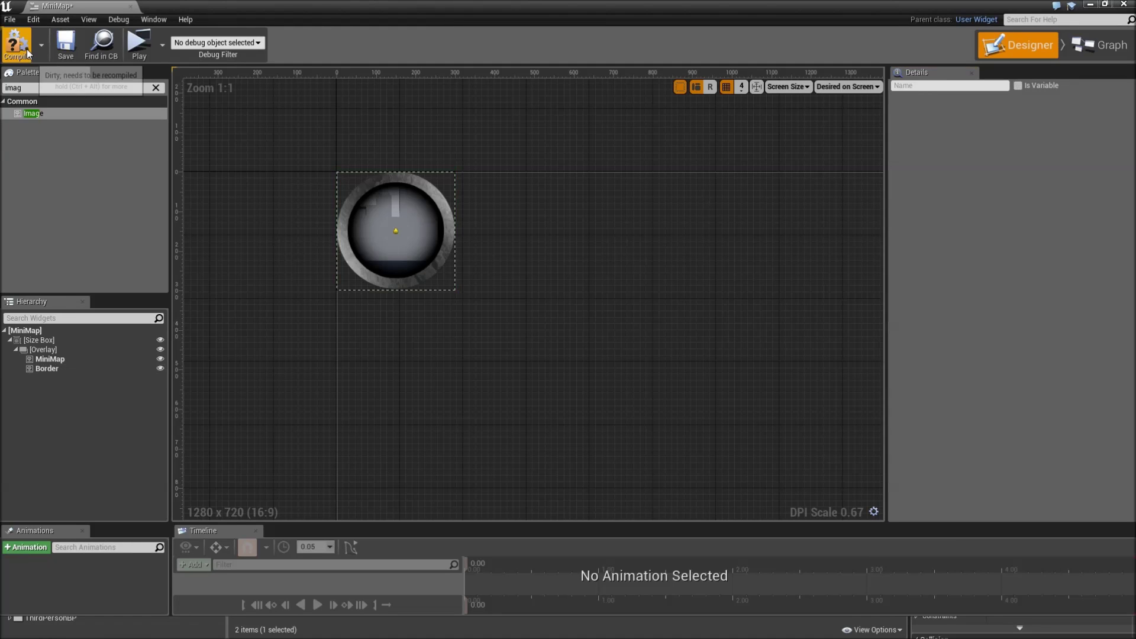
Step: Compile, save and close the MiniMap widget
click(23, 48)
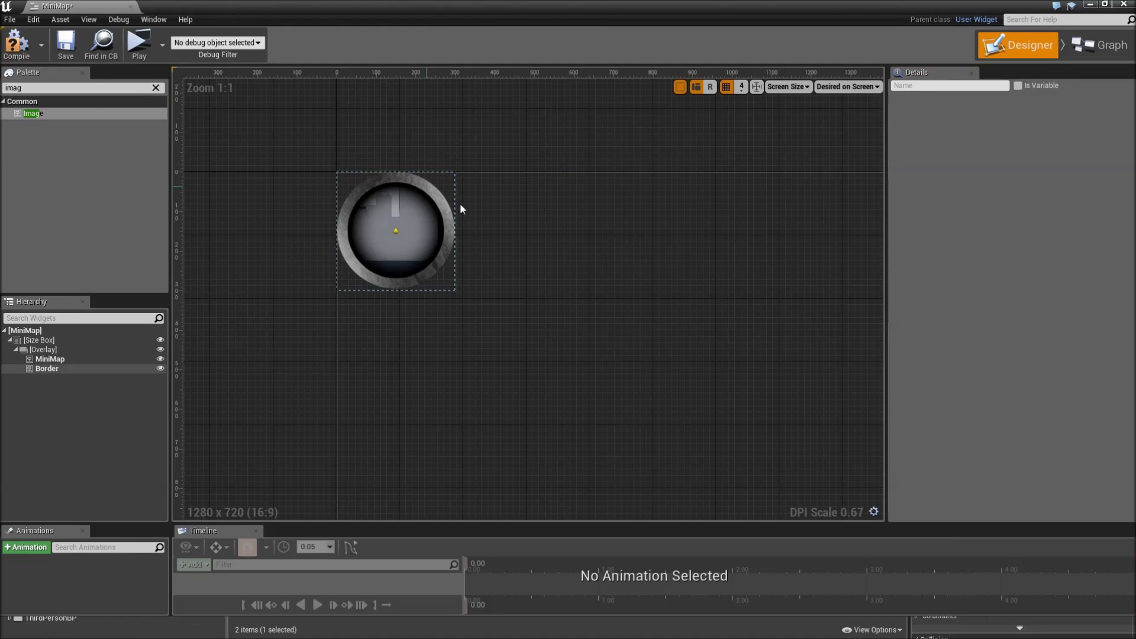
click(67, 46)
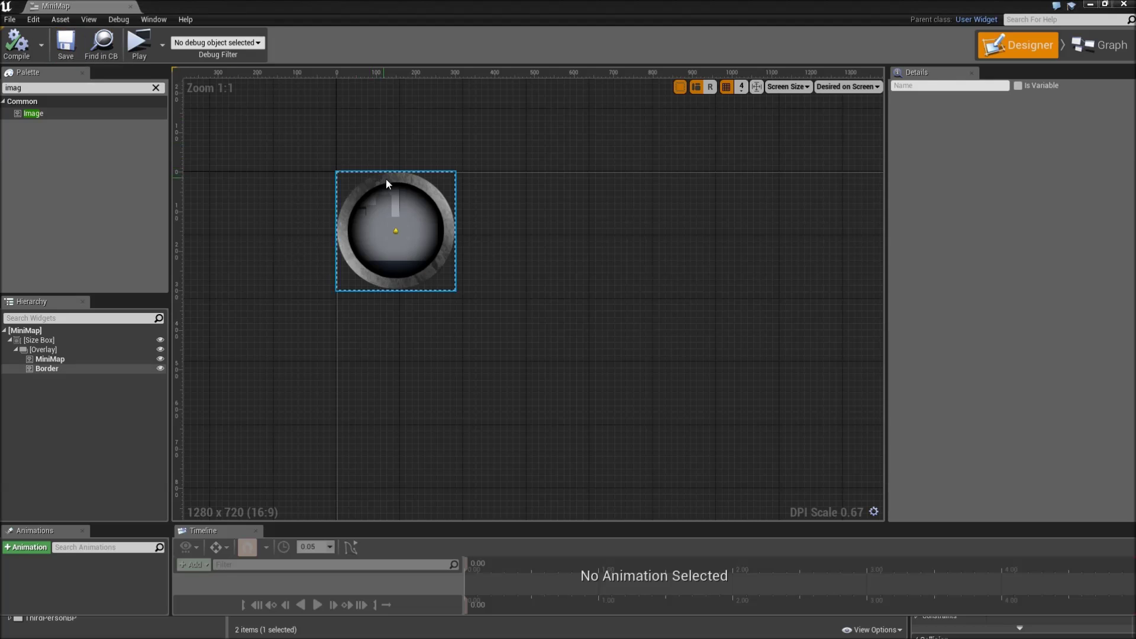
click(131, 7)
key(ctrl+s)
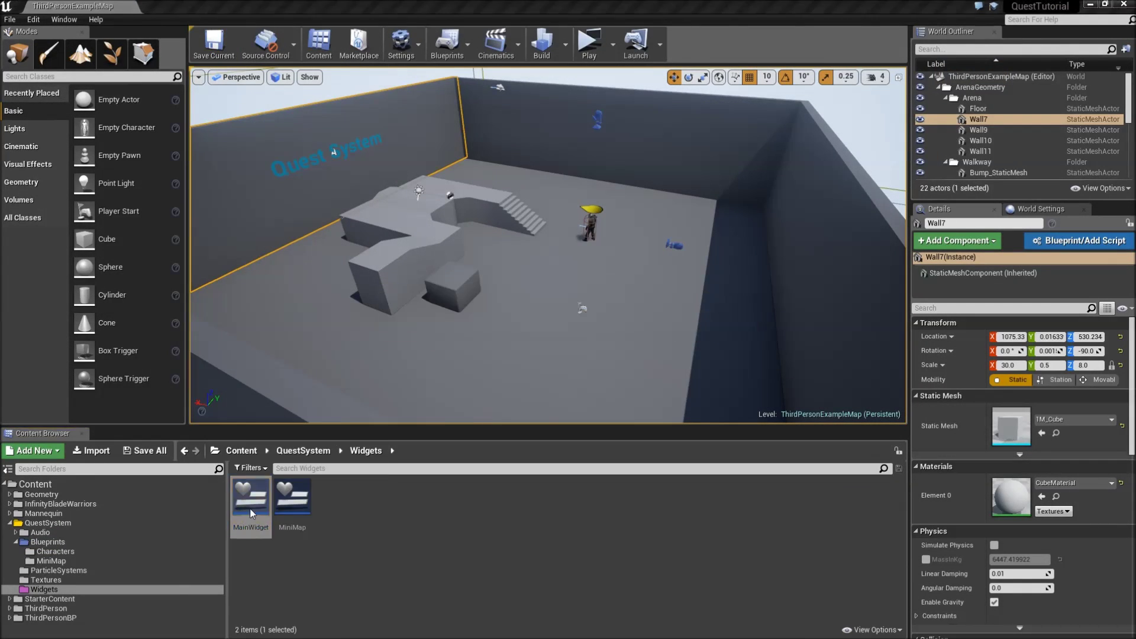
Step: Open MainWidget and place the user-created Mini Map widget on its canvas
double_click(250, 509)
click(7, 185)
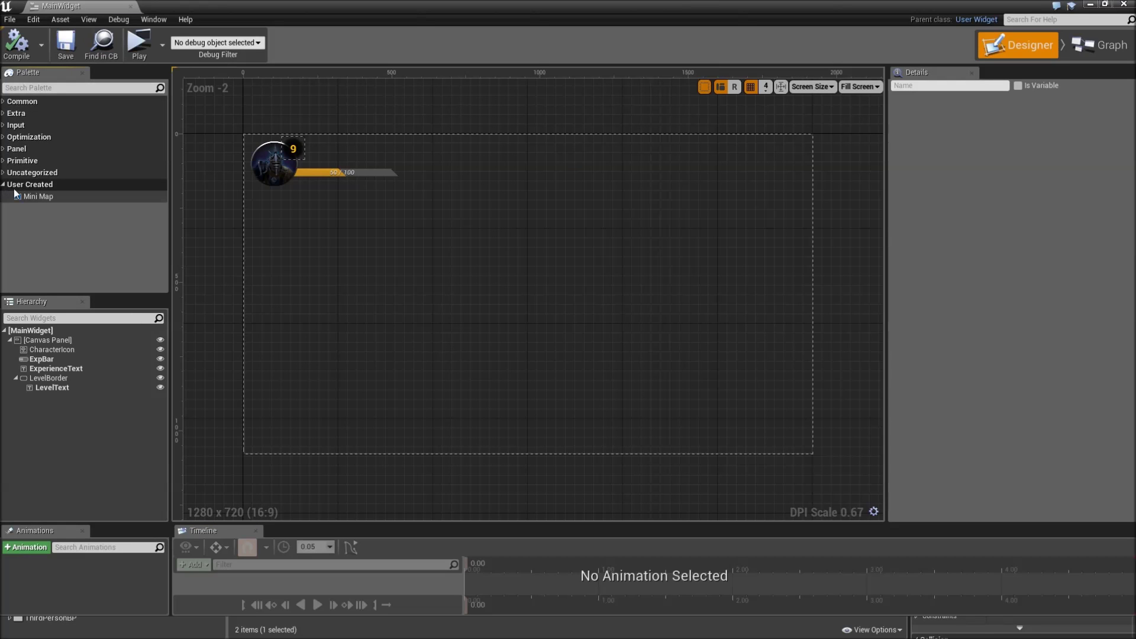
drag(31, 197, 472, 223)
Step: Anchor the minimap top-right with position 0,0 and horizontal alignment 1.0
click(1005, 134)
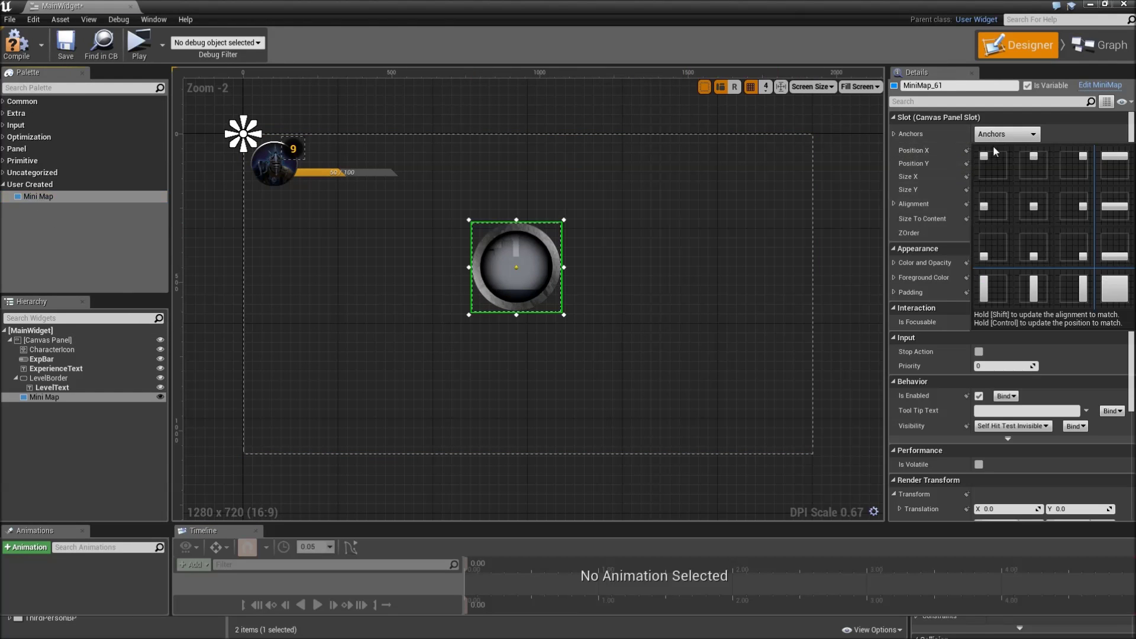
click(1070, 171)
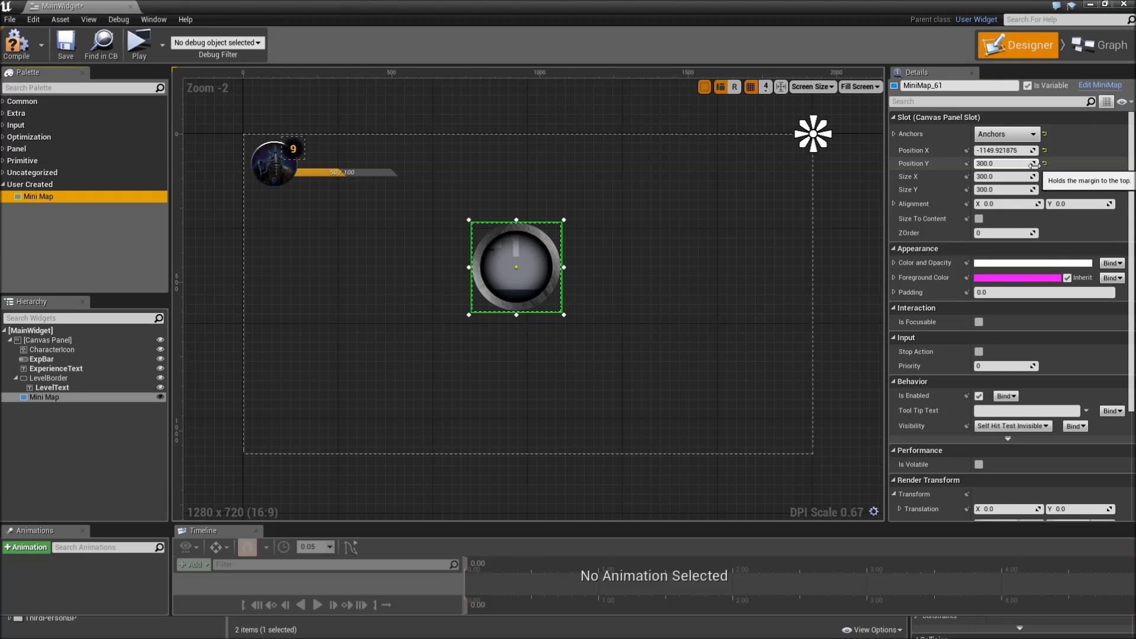
click(1045, 150)
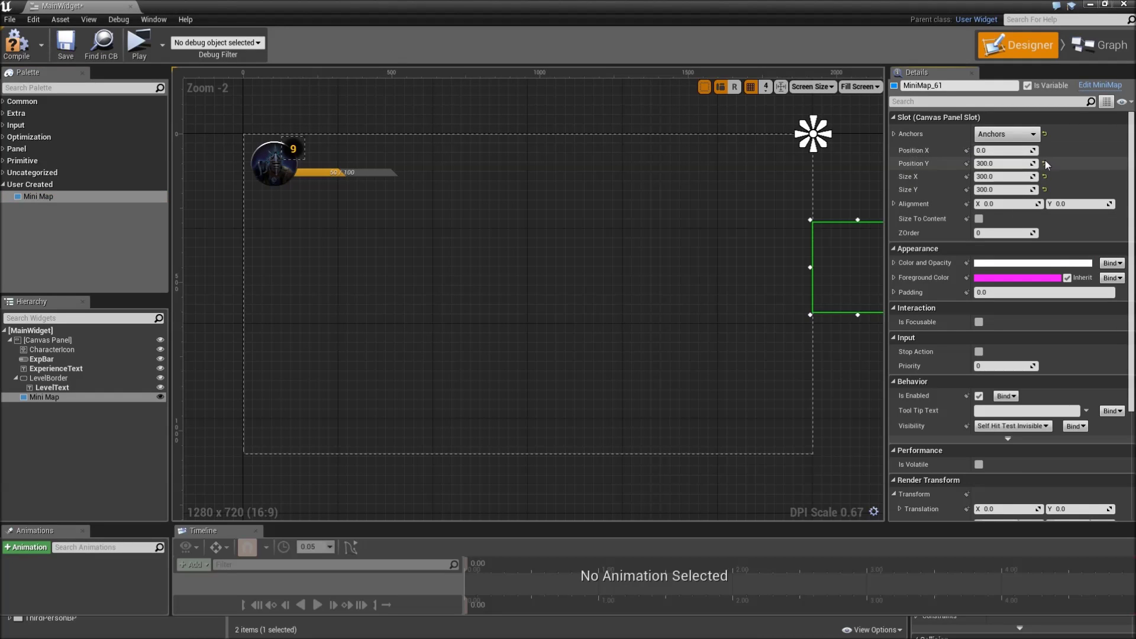
click(1045, 163)
click(1009, 204)
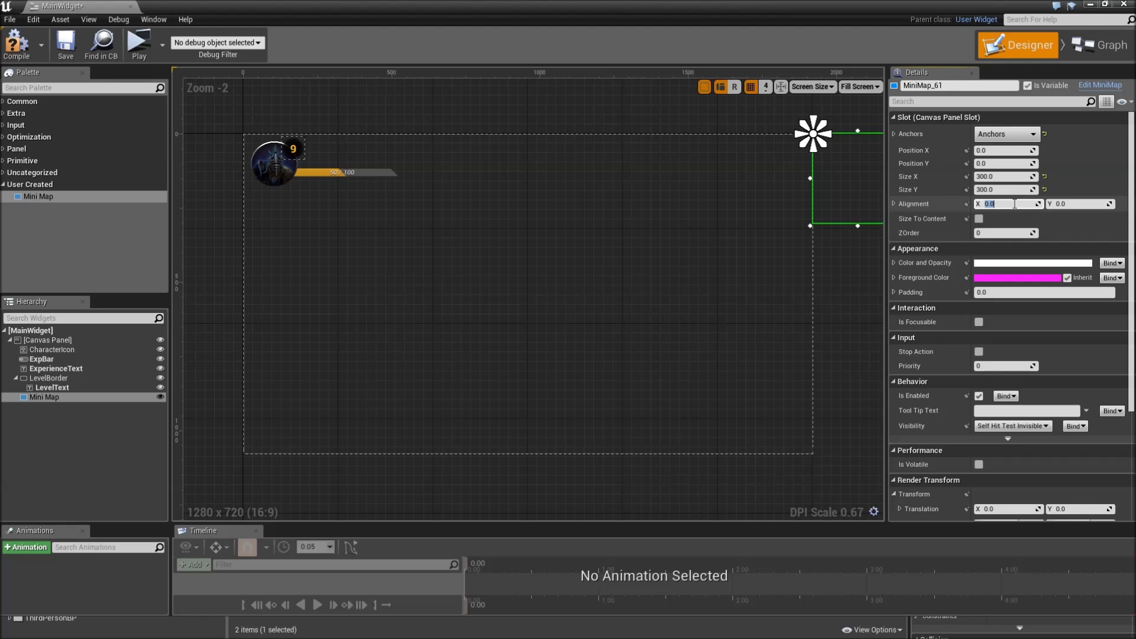
text(1)
key(Return)
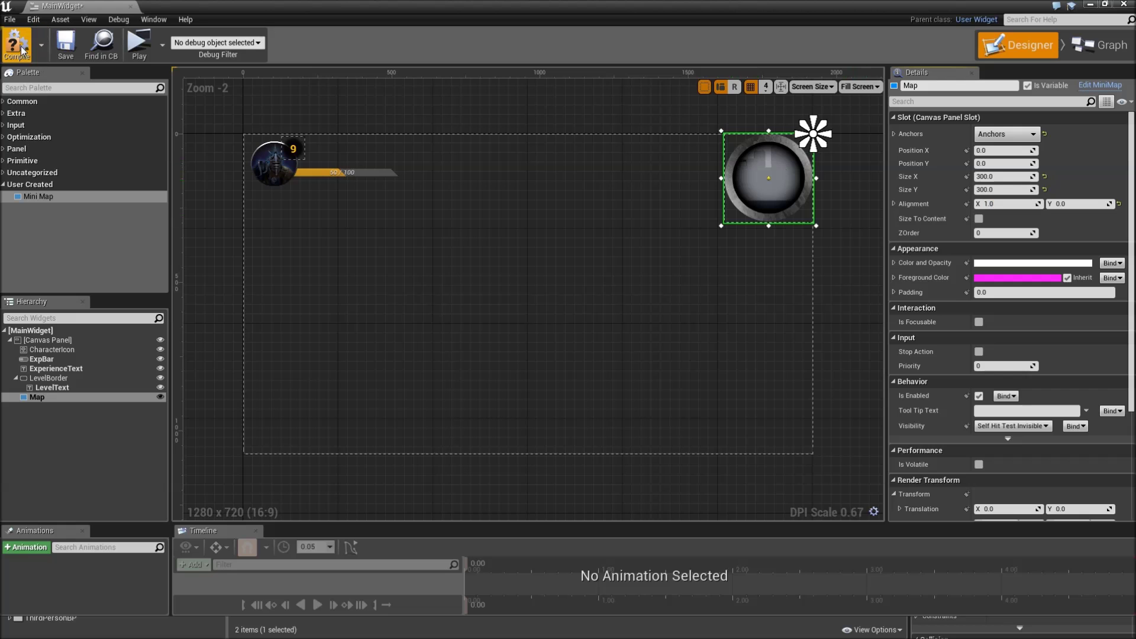
Step: Compile and save MainWidget, then play the game
click(17, 45)
click(65, 45)
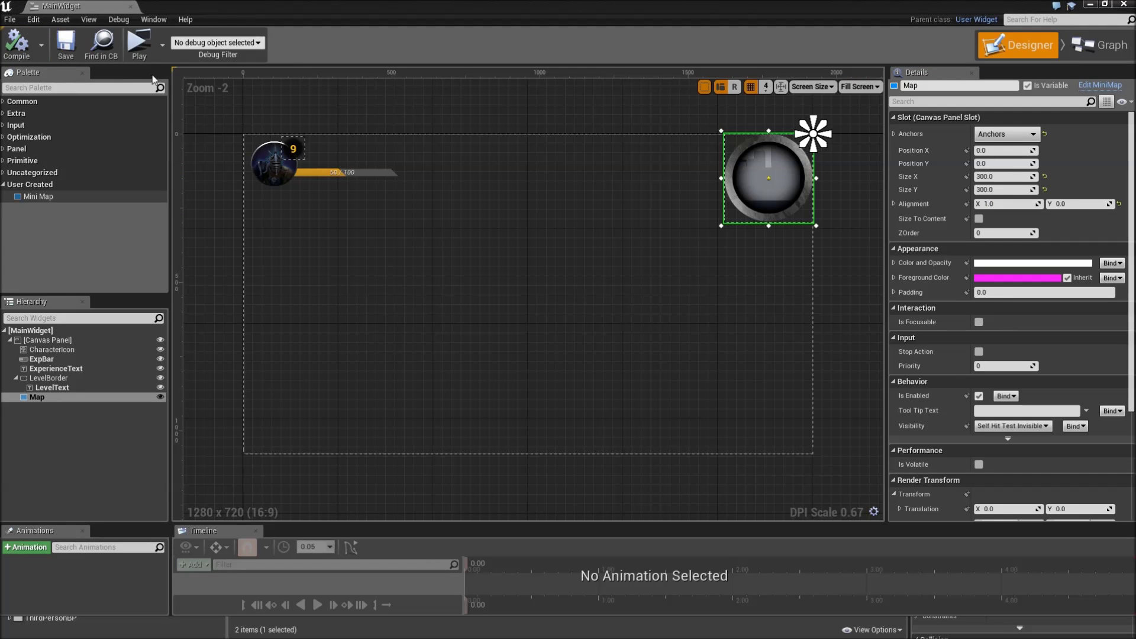
click(139, 42)
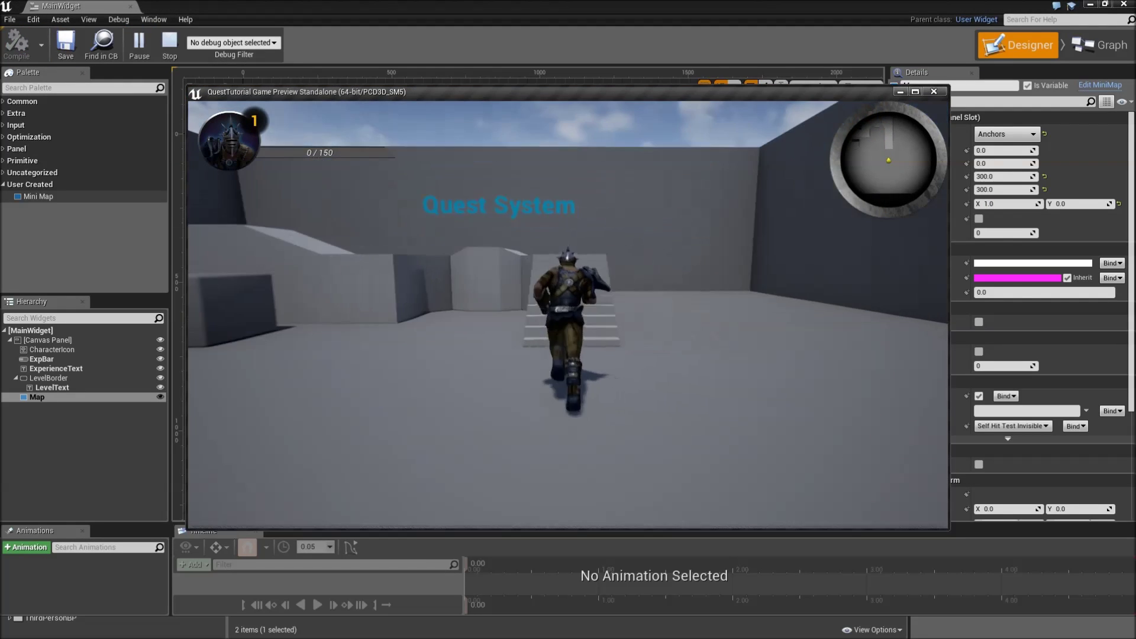
Step: Run the character up the stairs and across the platform while the minimap follows
key(w)
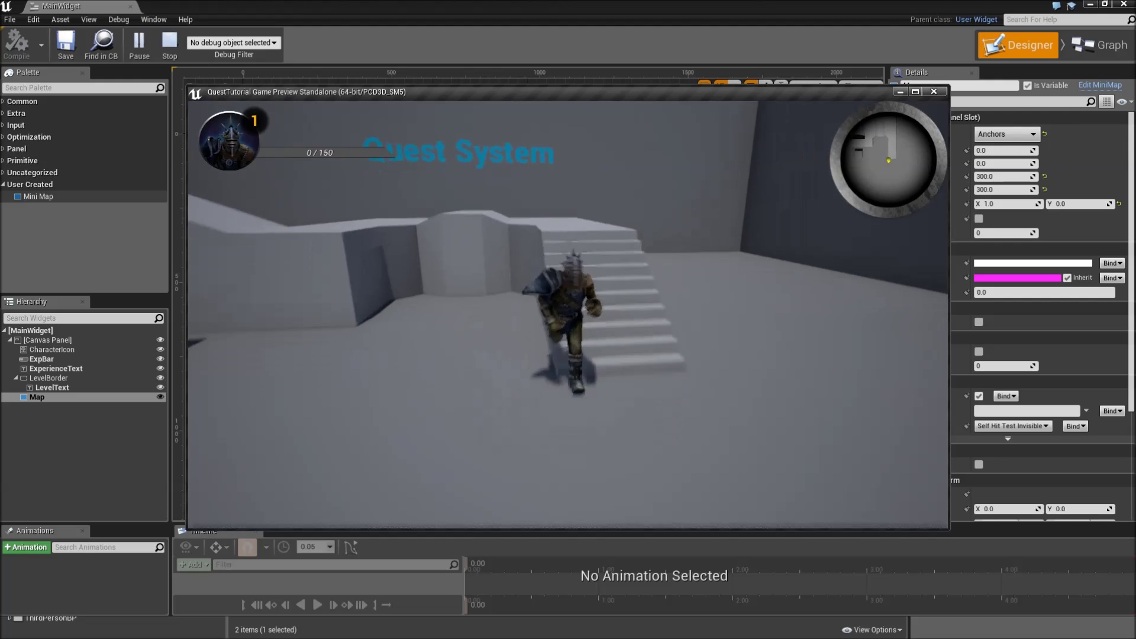
key(w)
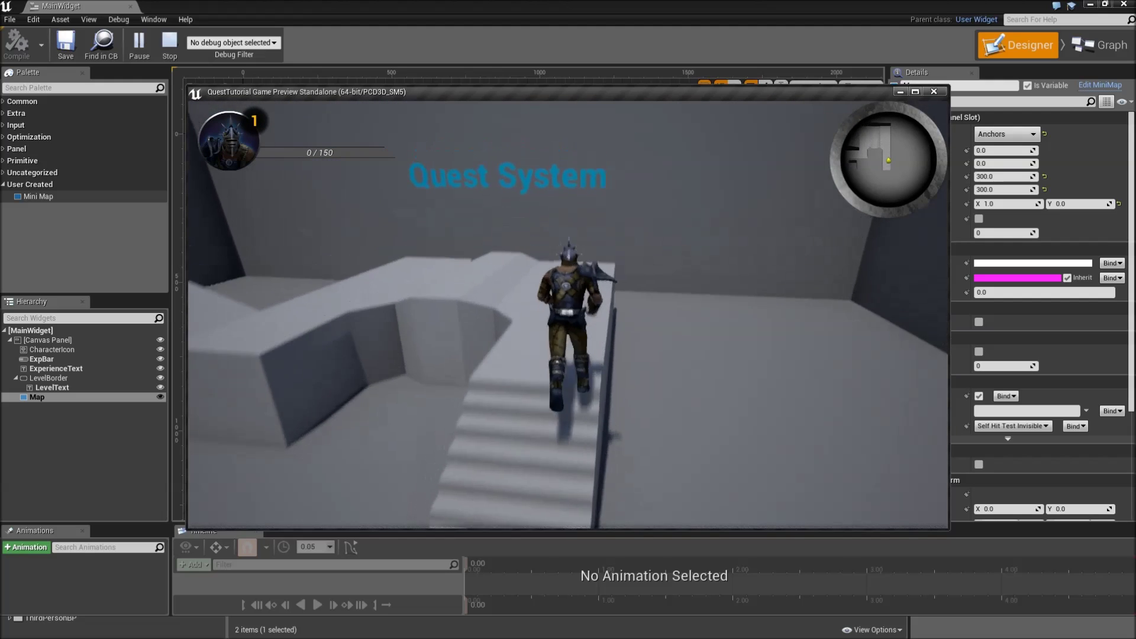
key(w)
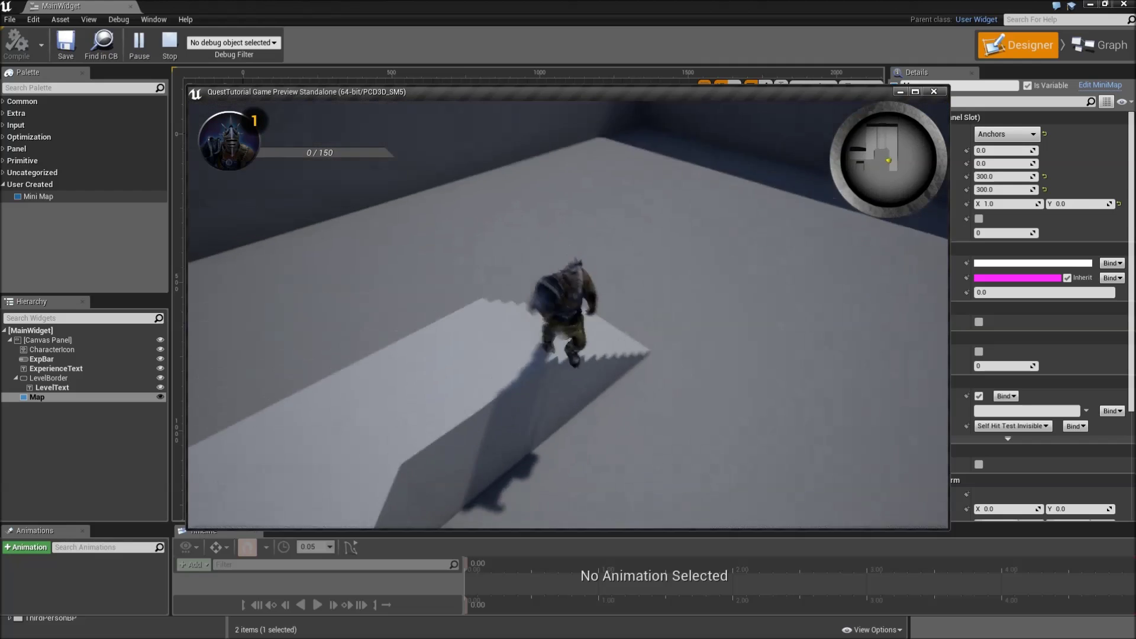
key(w)
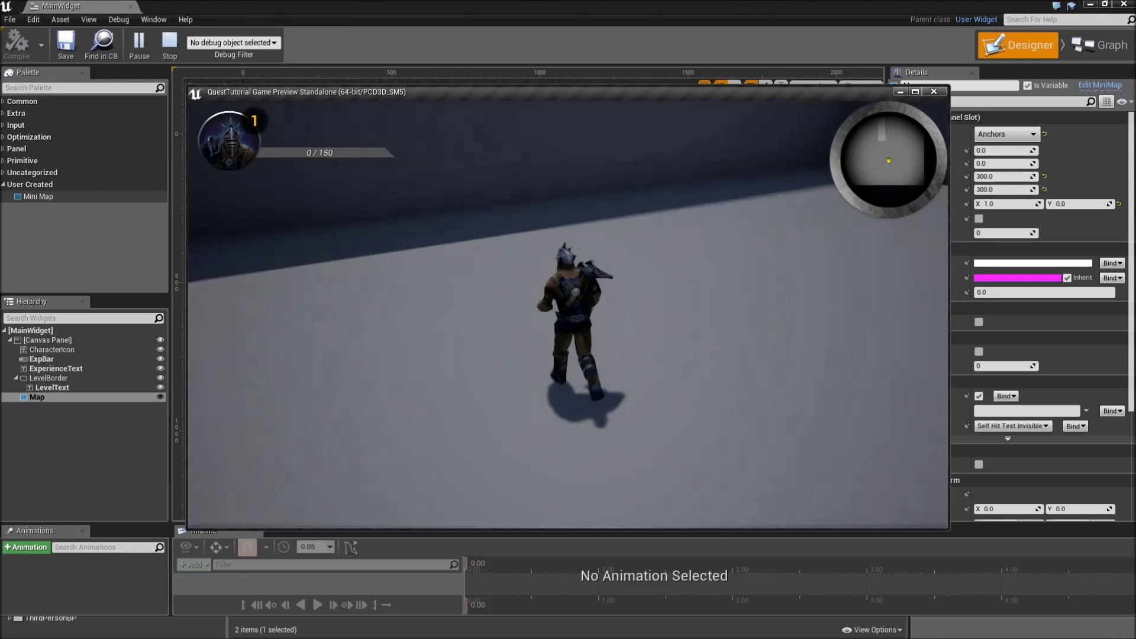
key(w)
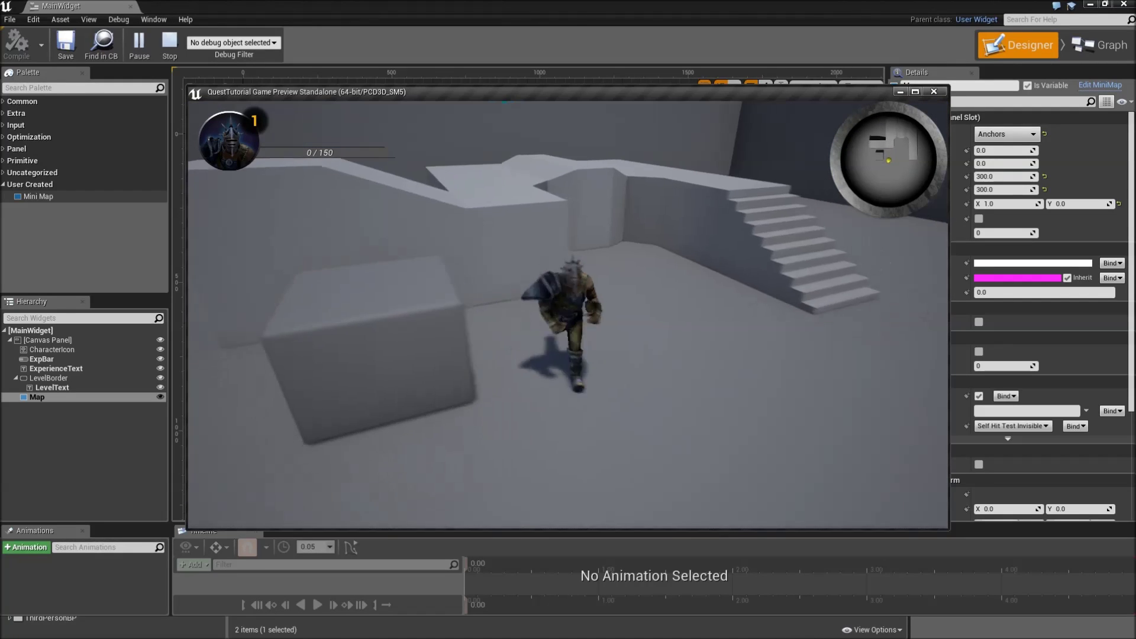
key(w)
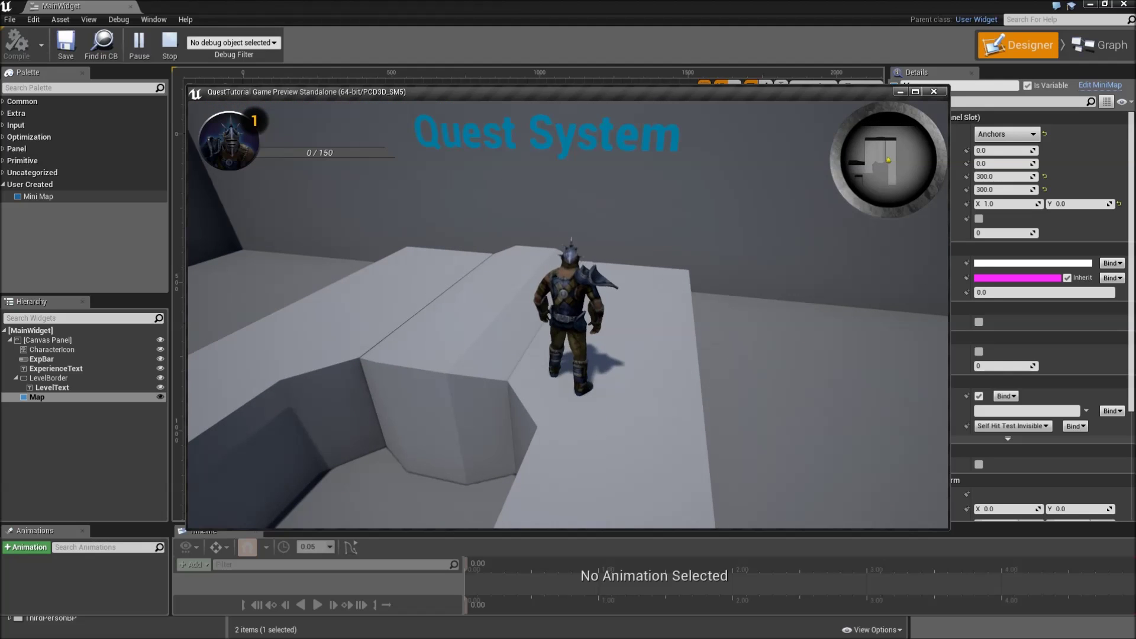